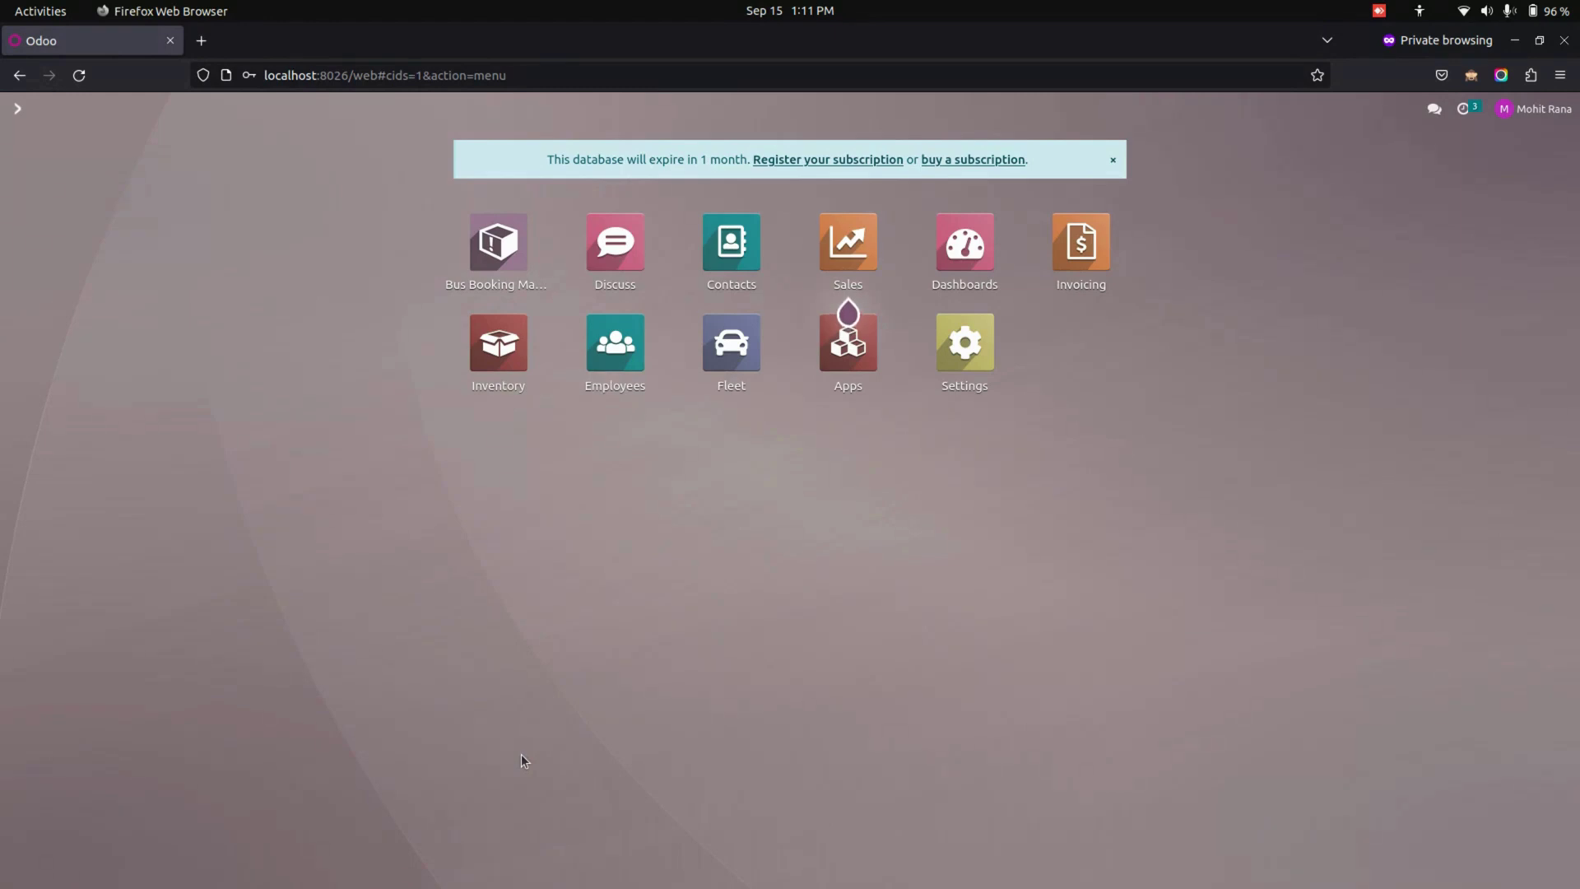
Open the Users list in Settings and switch on developer mode
click(982, 384)
click(249, 109)
click(263, 148)
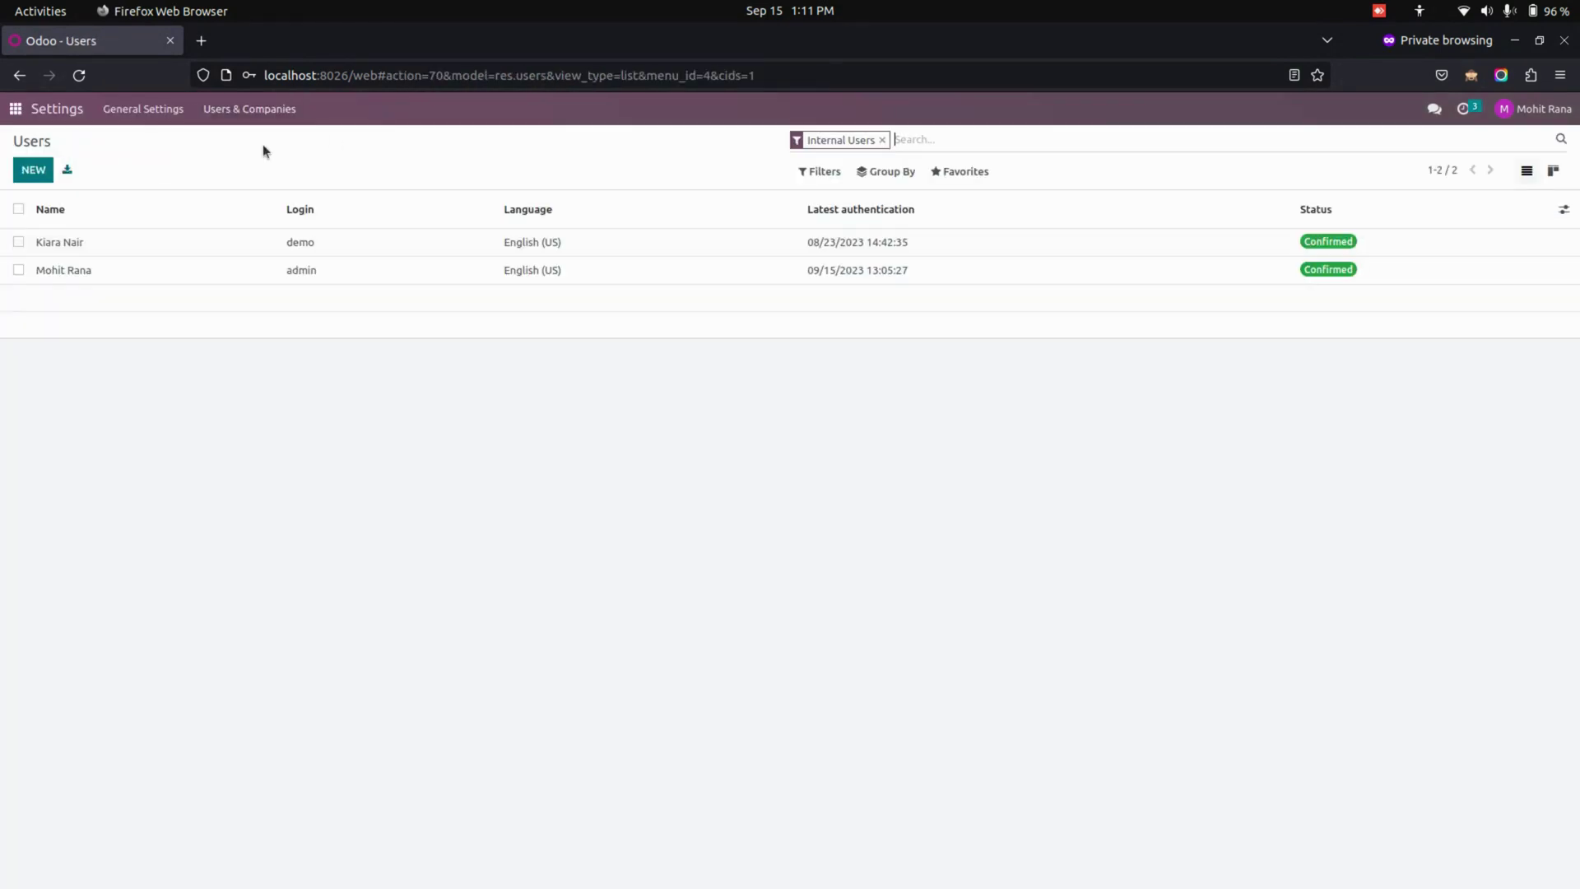
key(alt+shift+d)
Confirm the administrator has the Bus Booking Management right, then return to the apps home screen
click(241, 280)
scroll(423, 499, down, 8)
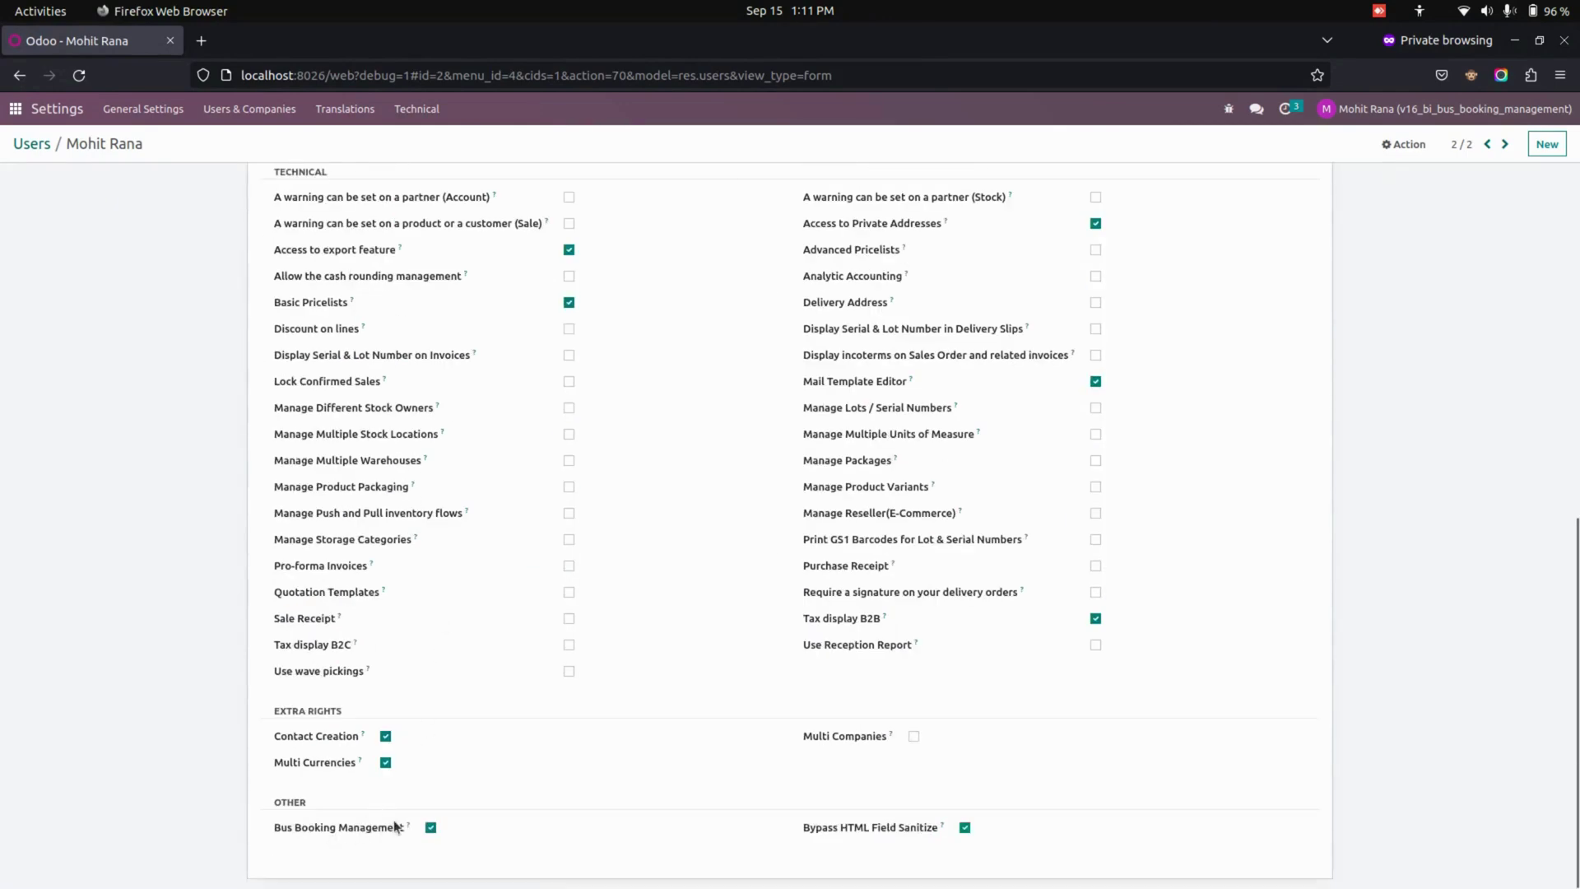
click(20, 110)
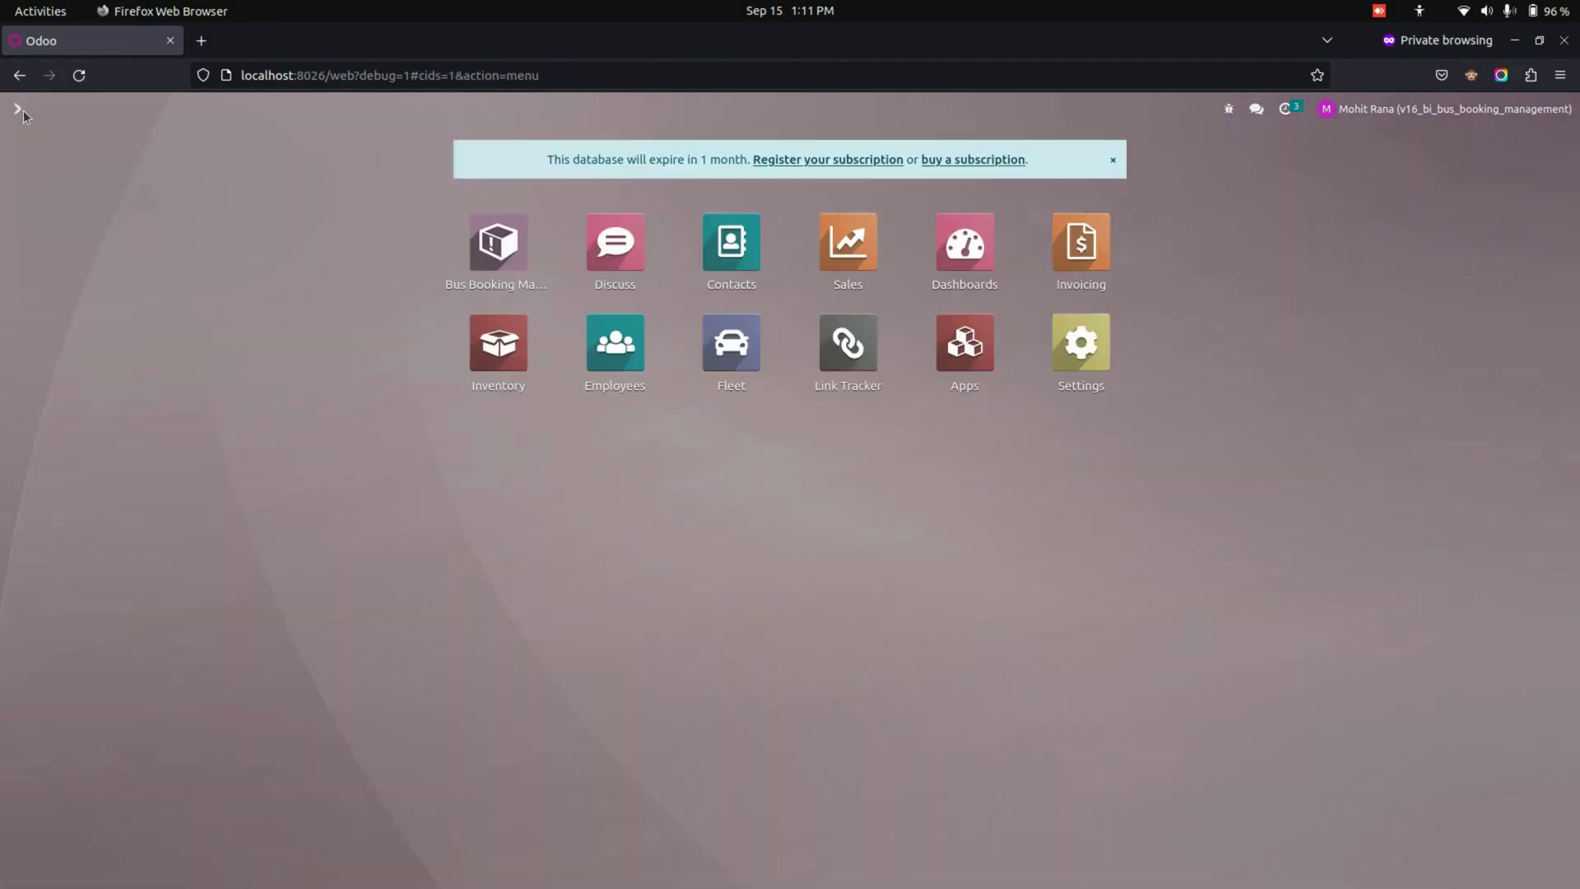
Open the PAE 203 Abarth/Tourist Bus record in Bus Booking Management
click(518, 250)
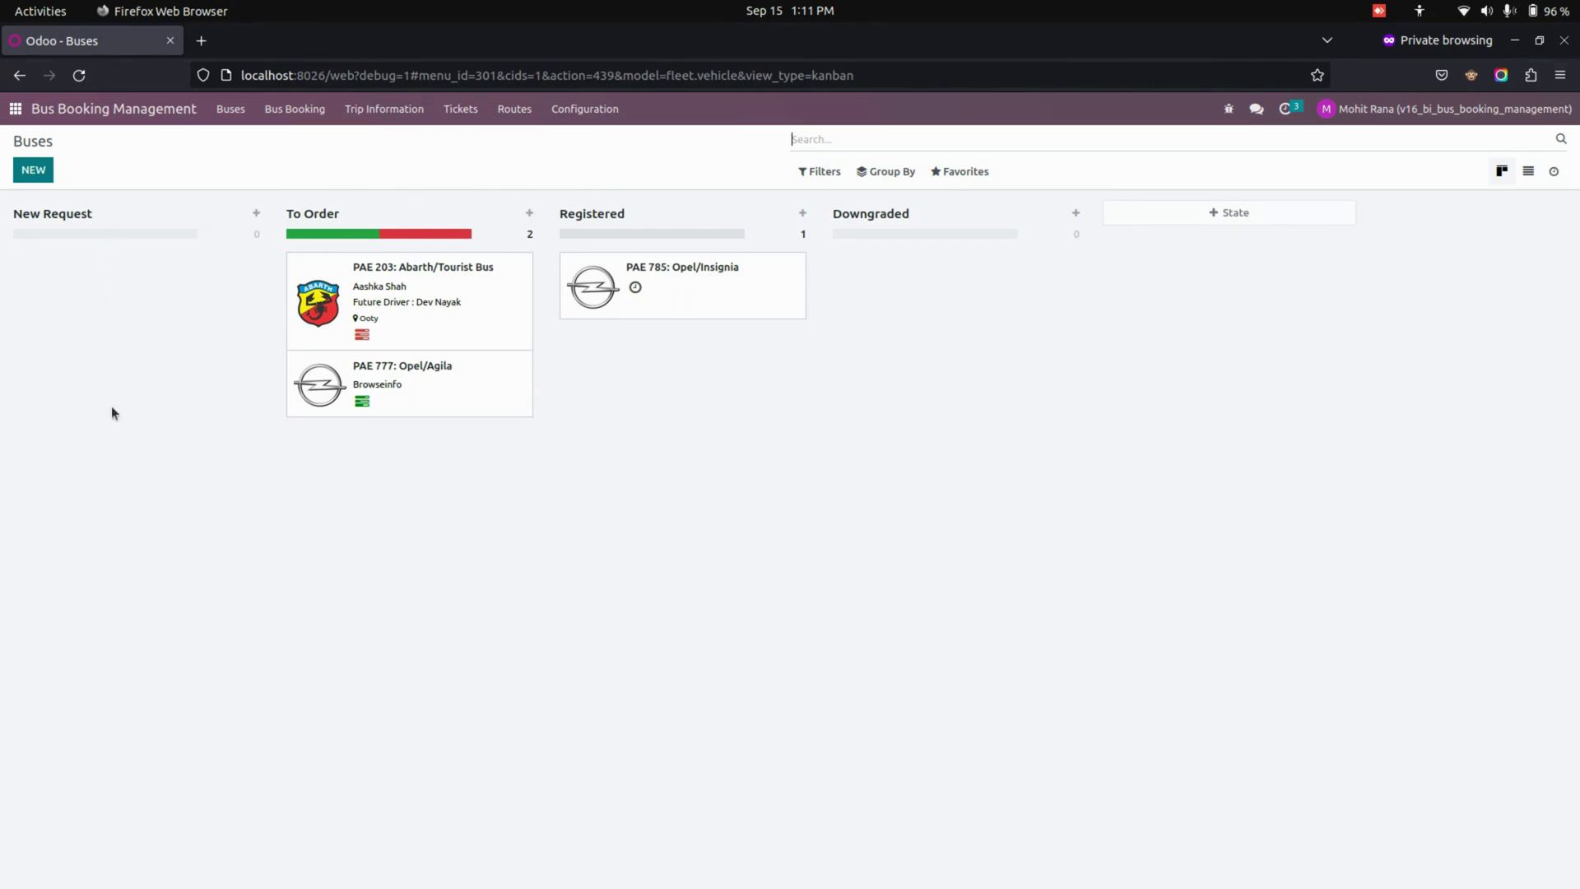
click(368, 313)
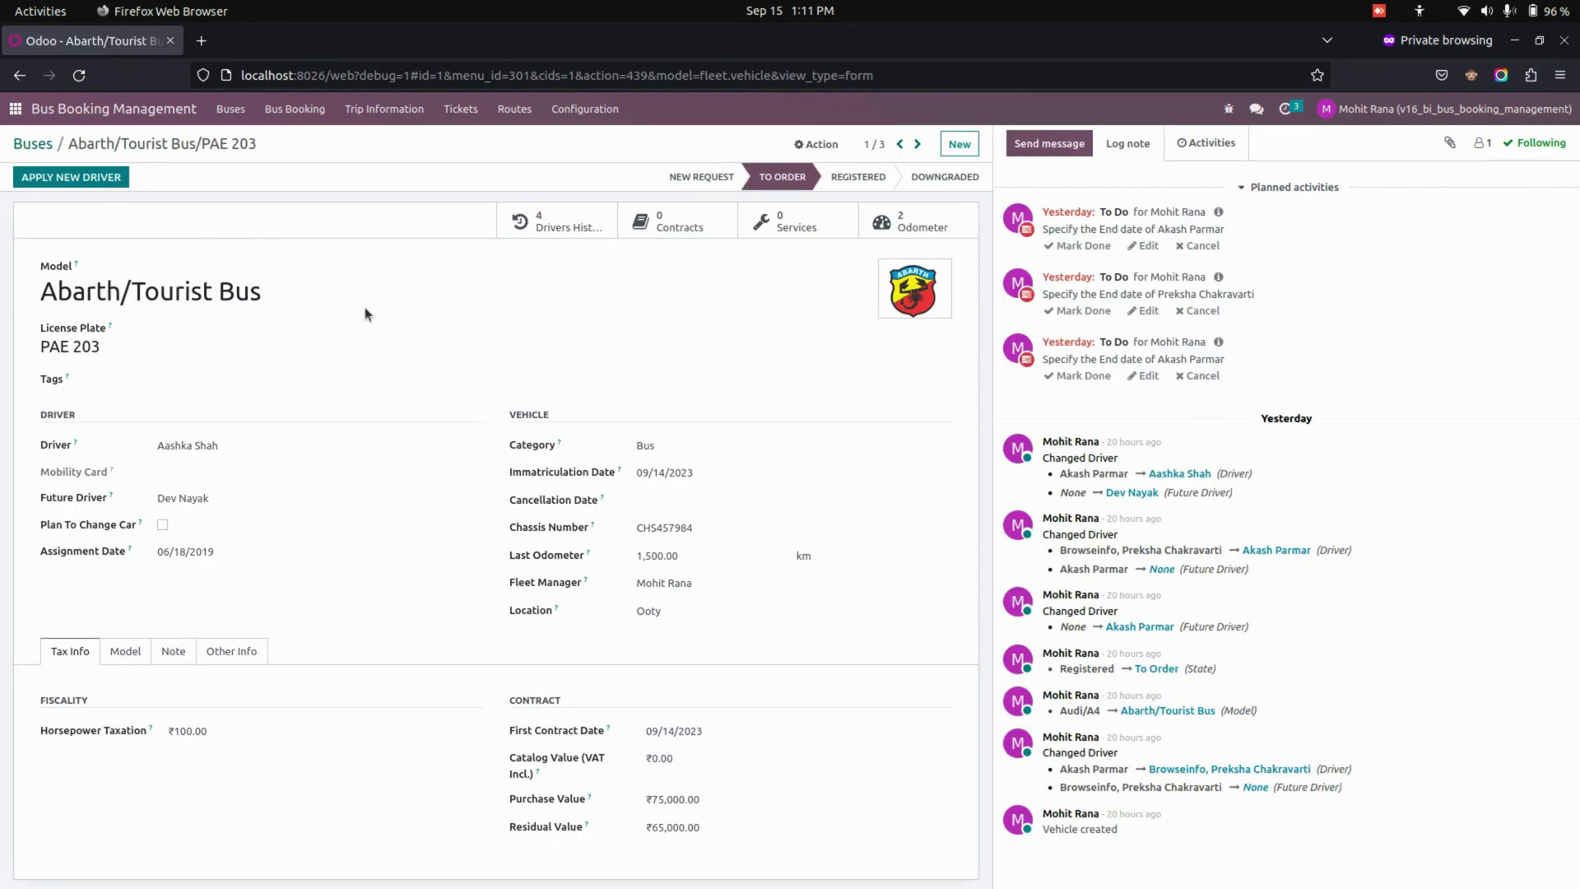
click(33, 146)
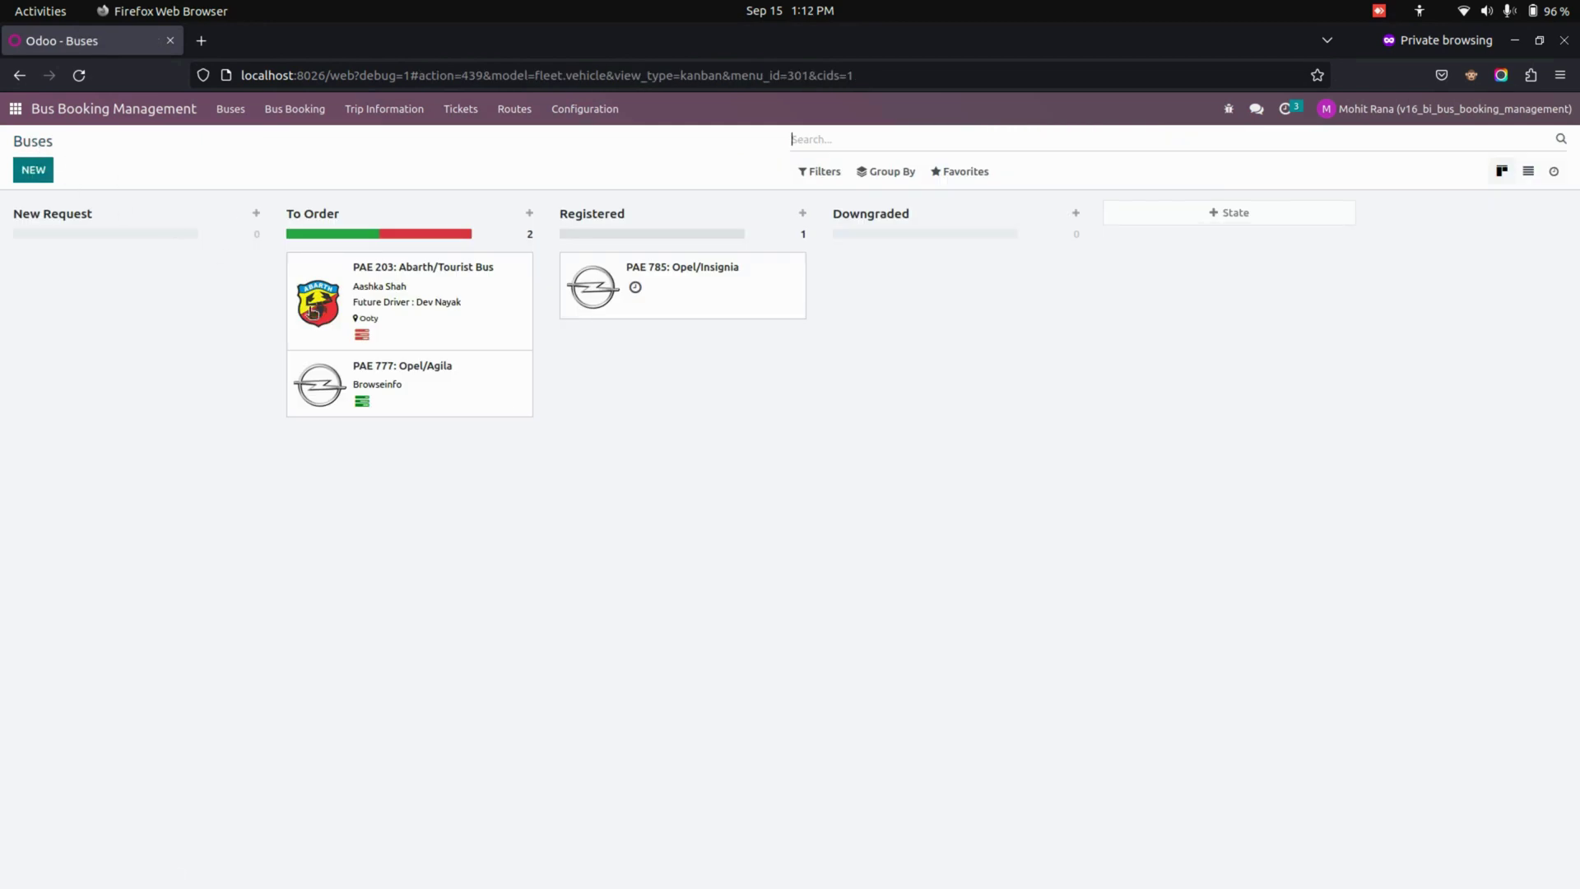
click(325, 317)
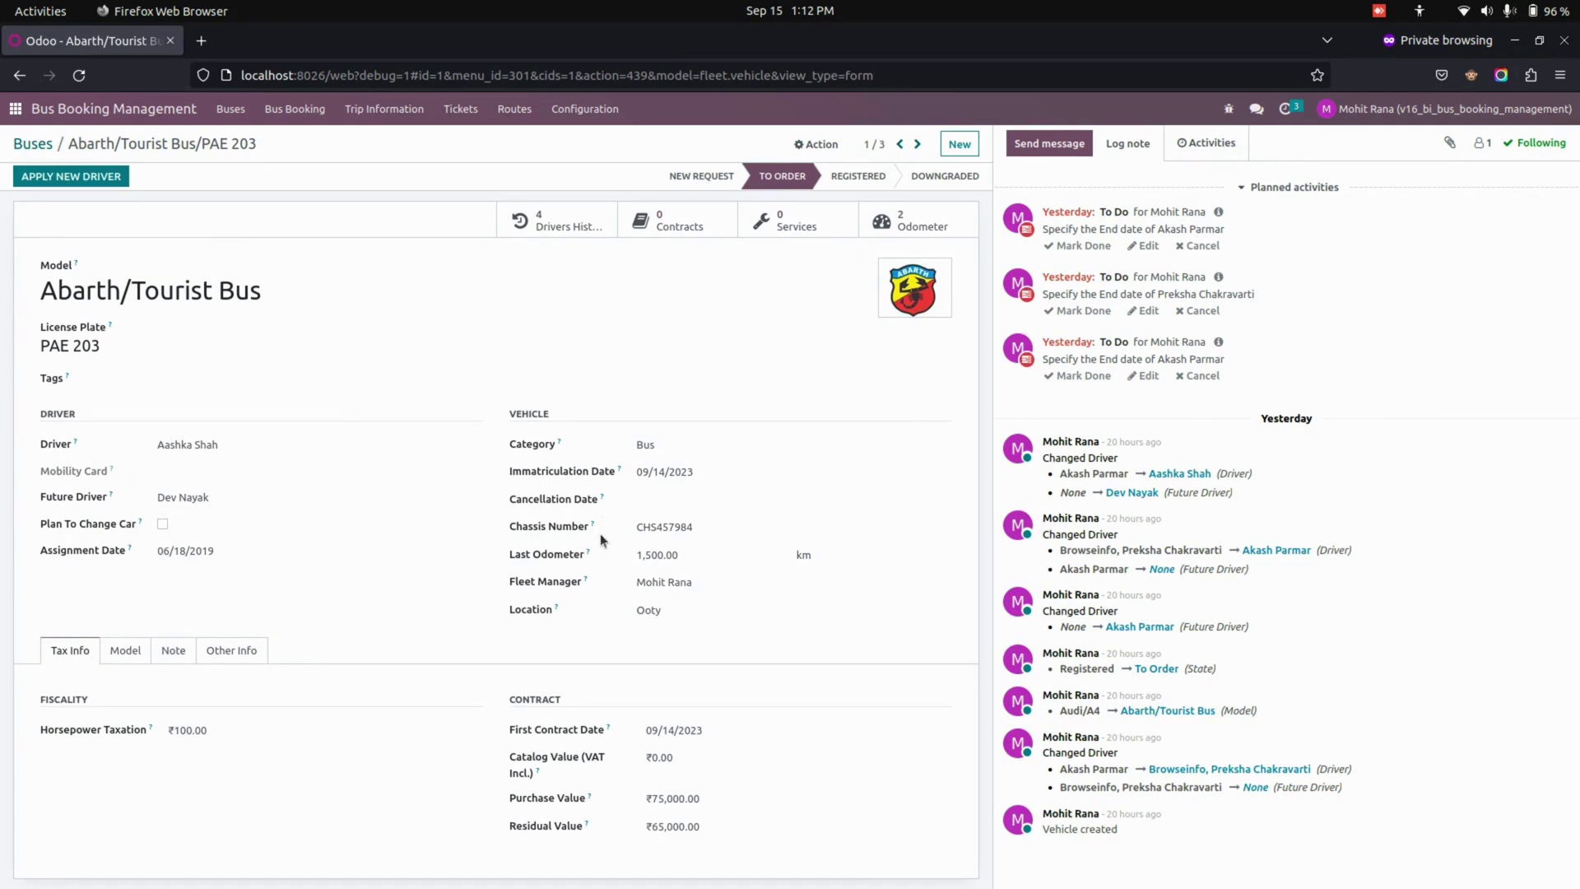
Review the bus's Model, Other Info and Tax Info tabs
click(120, 655)
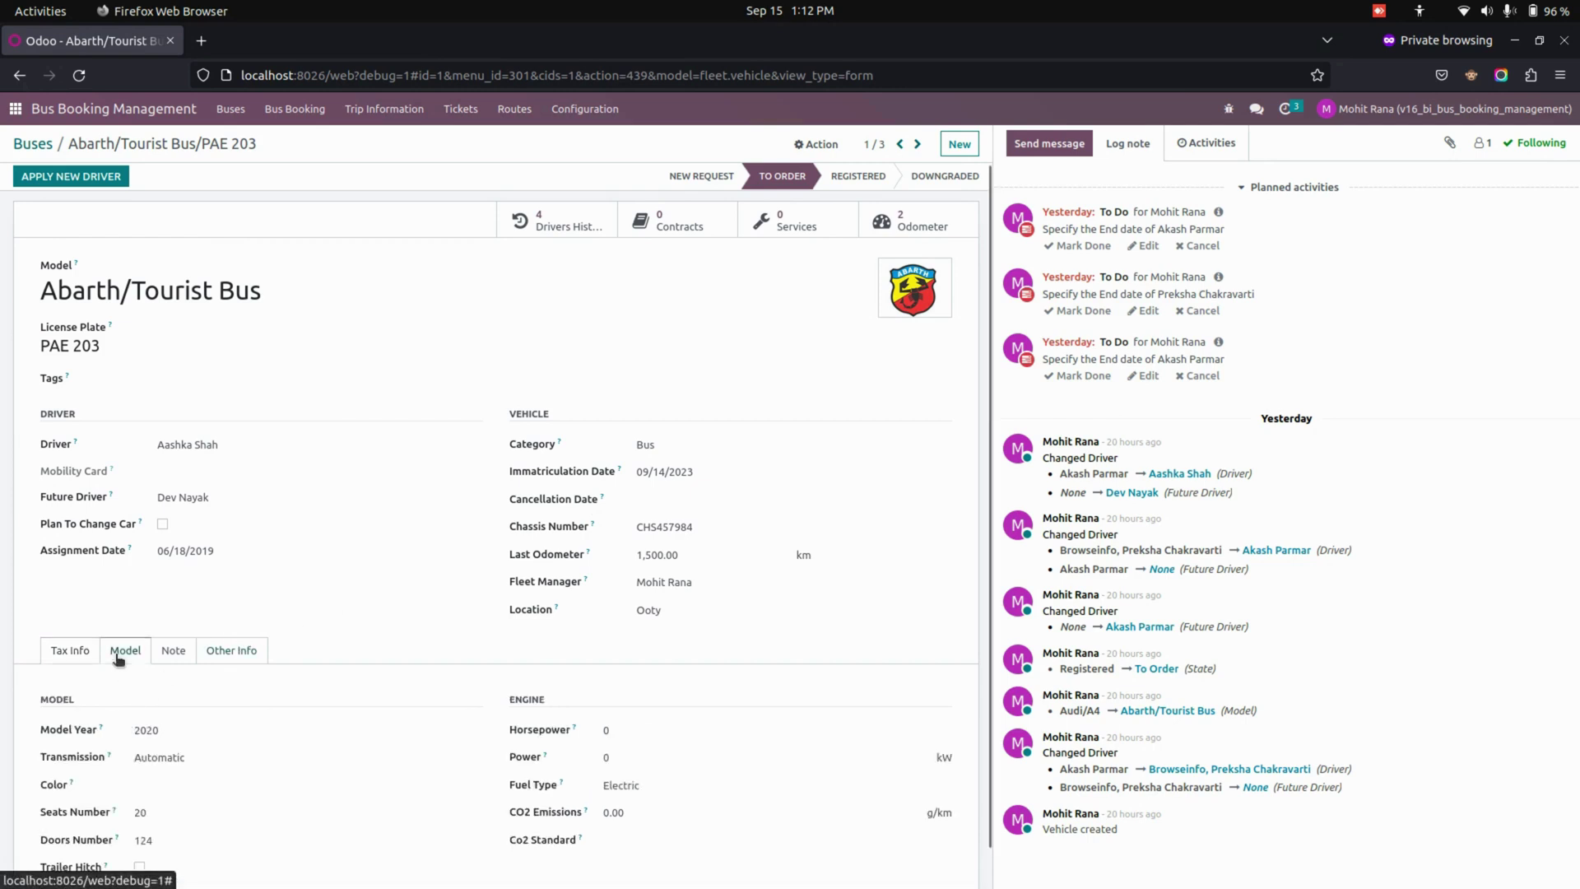
scroll(187, 748, down, 1)
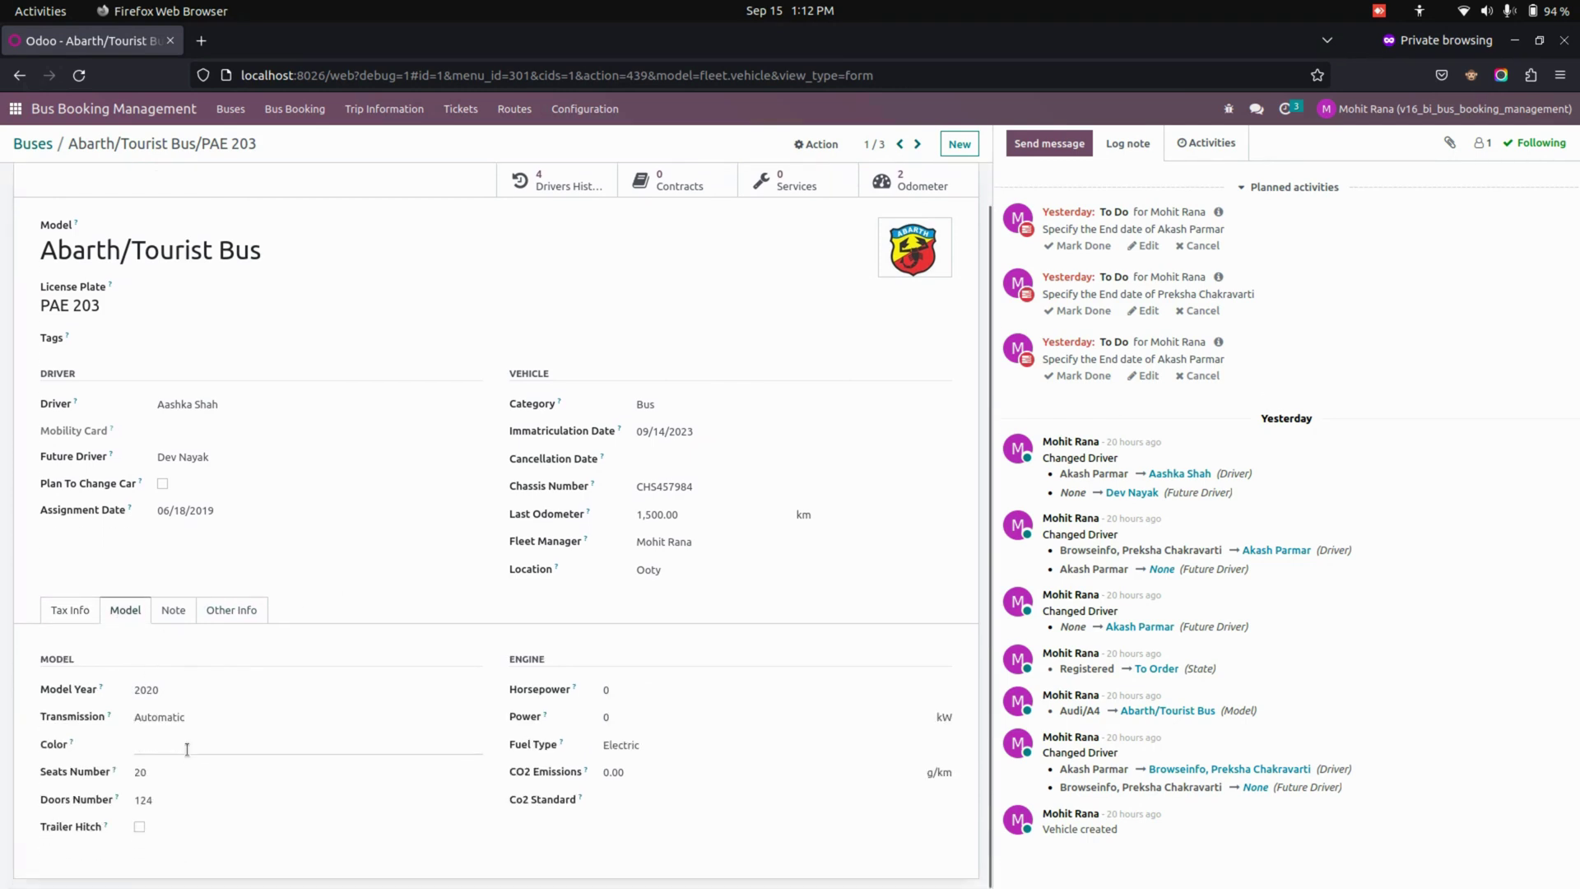
click(211, 611)
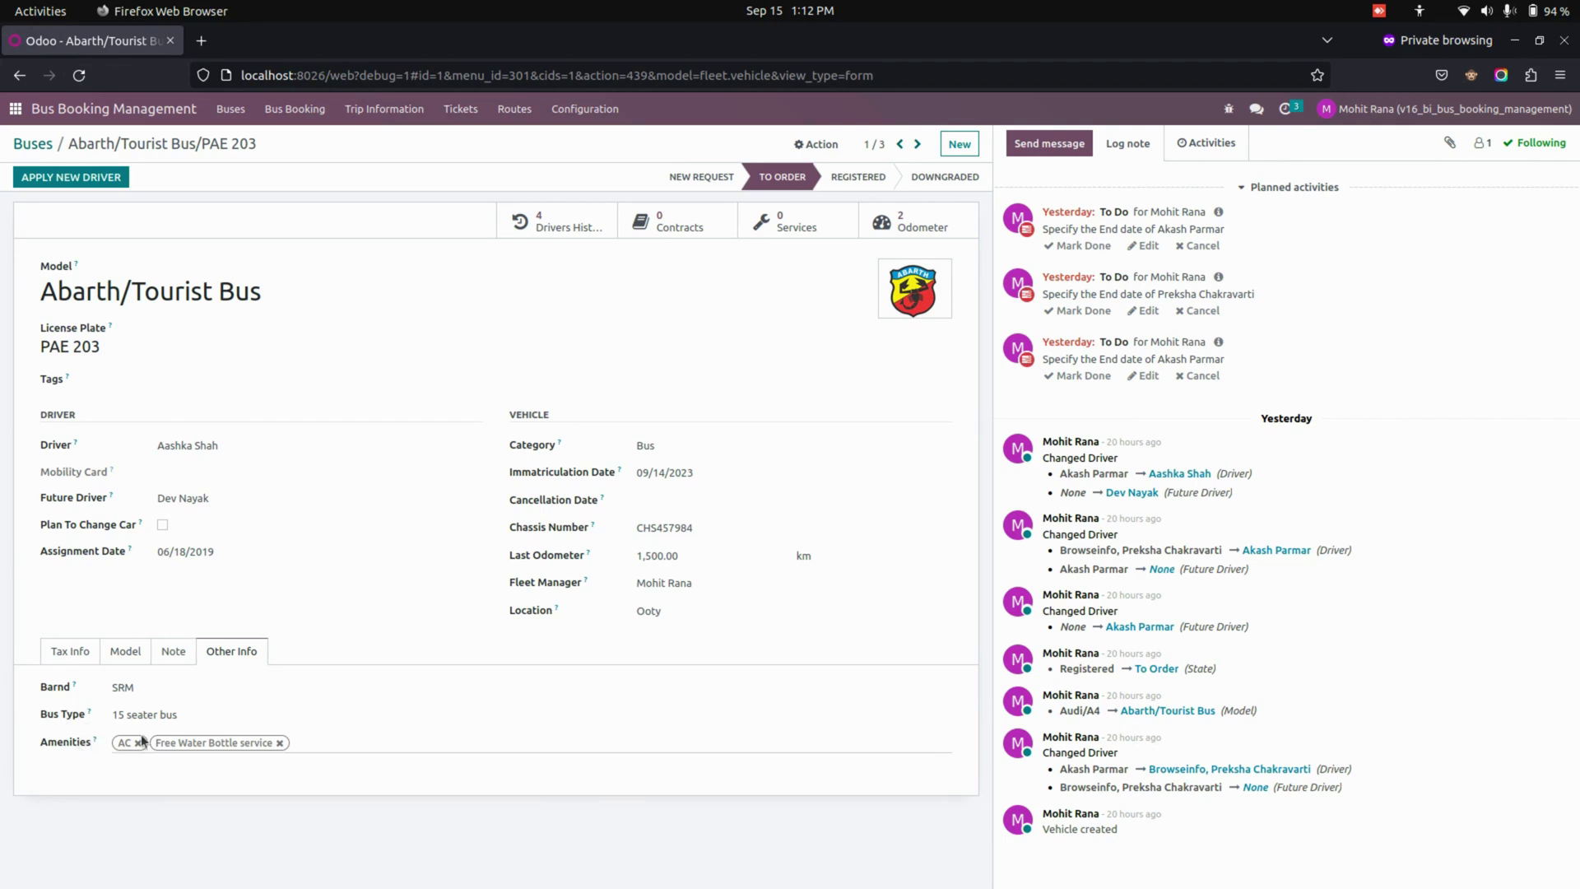
click(72, 651)
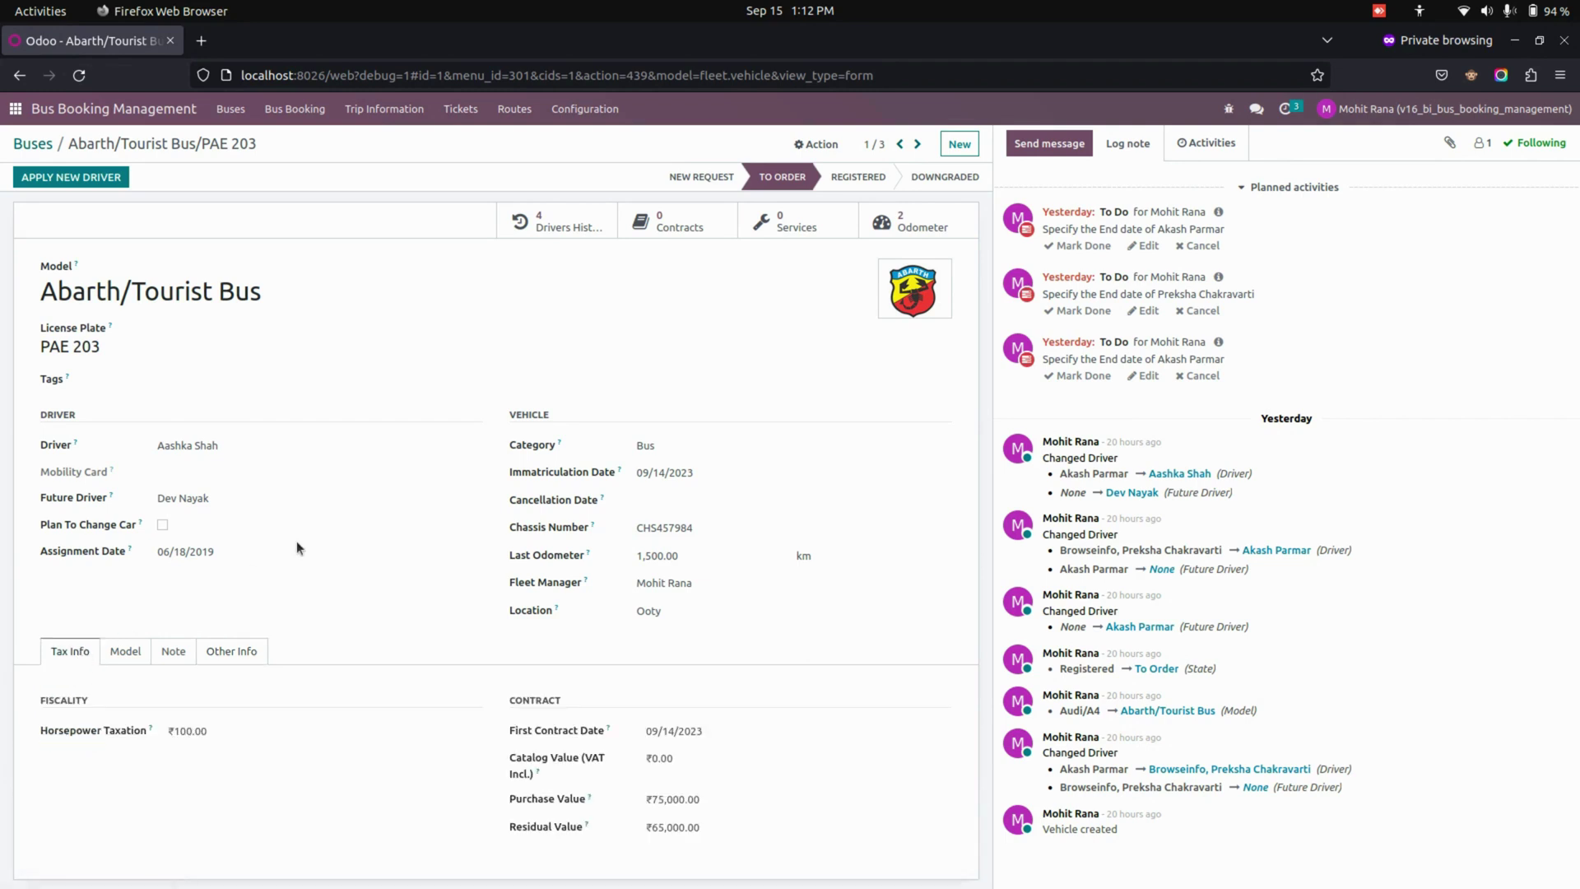
click(581, 116)
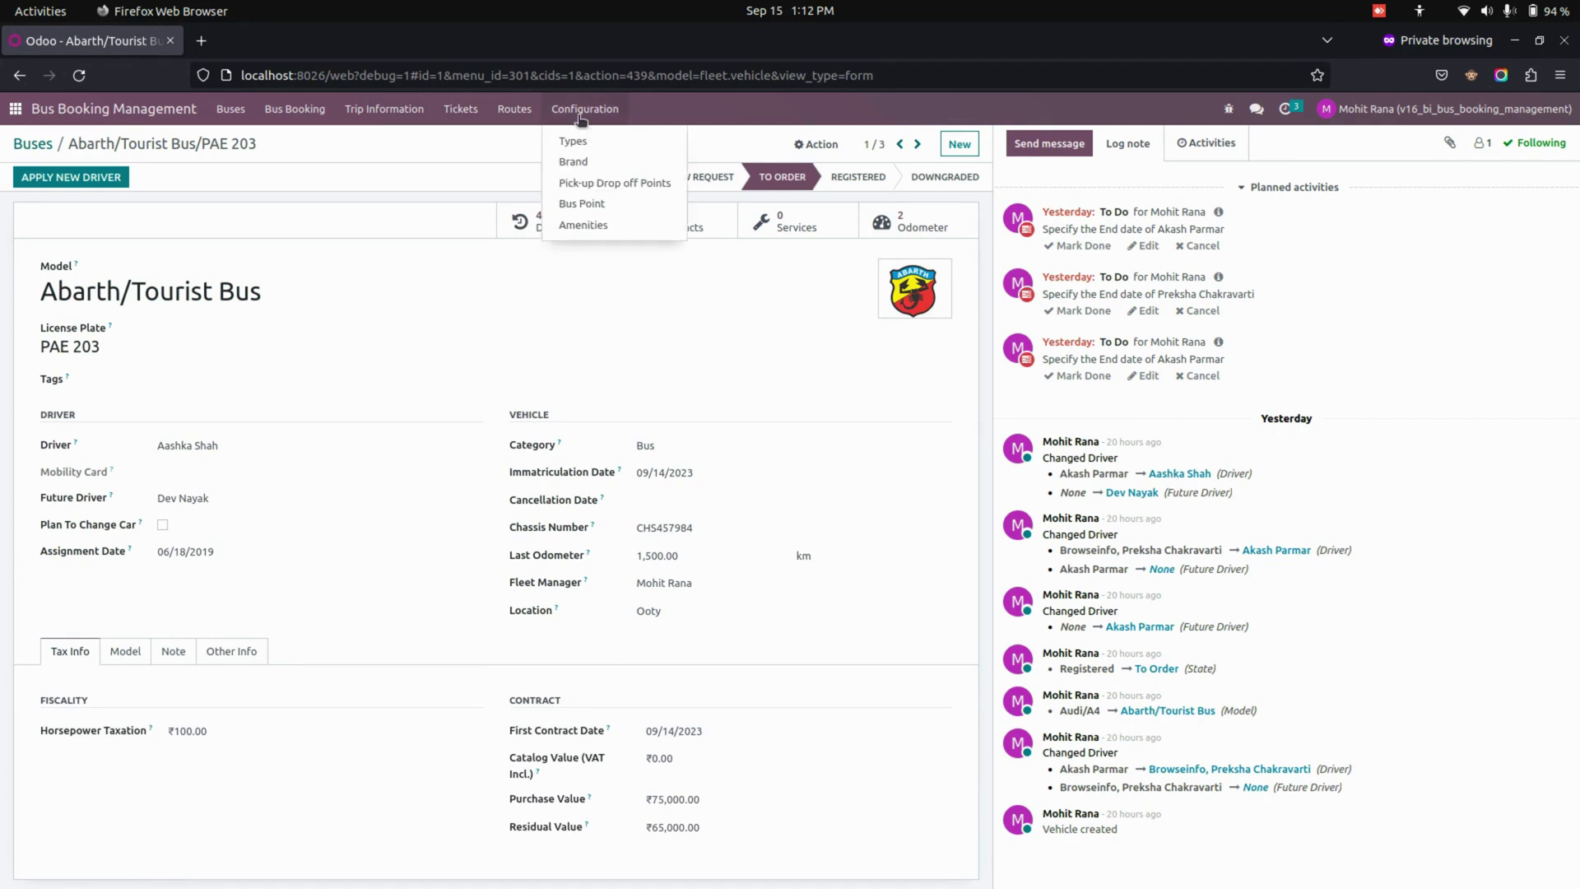
Inspect the 15 seater bus type, leaving its type as Seating
click(589, 140)
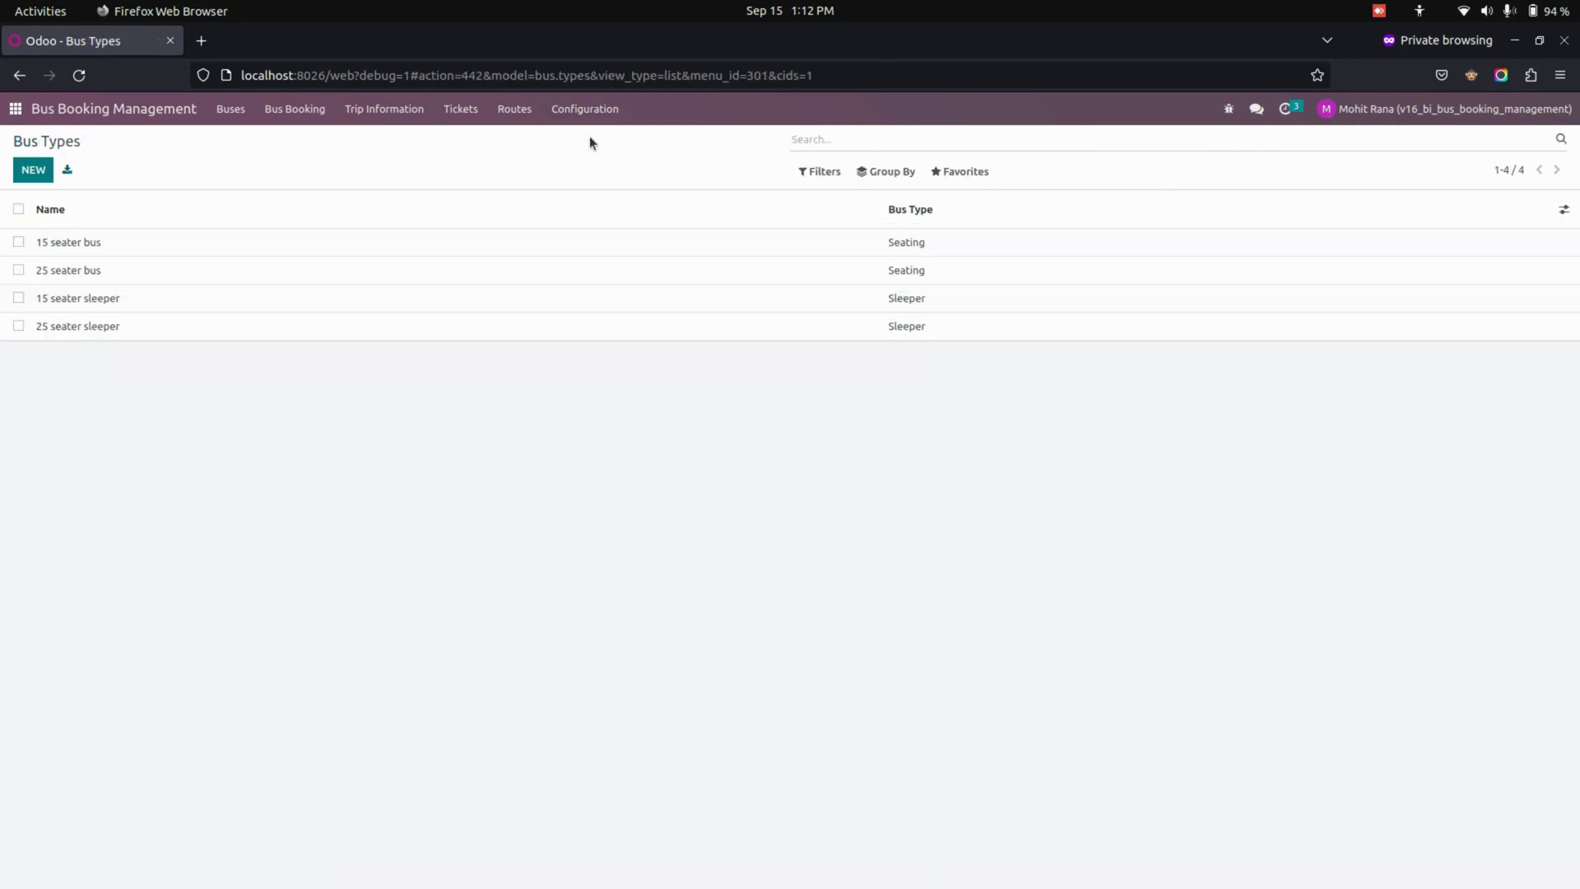
click(229, 245)
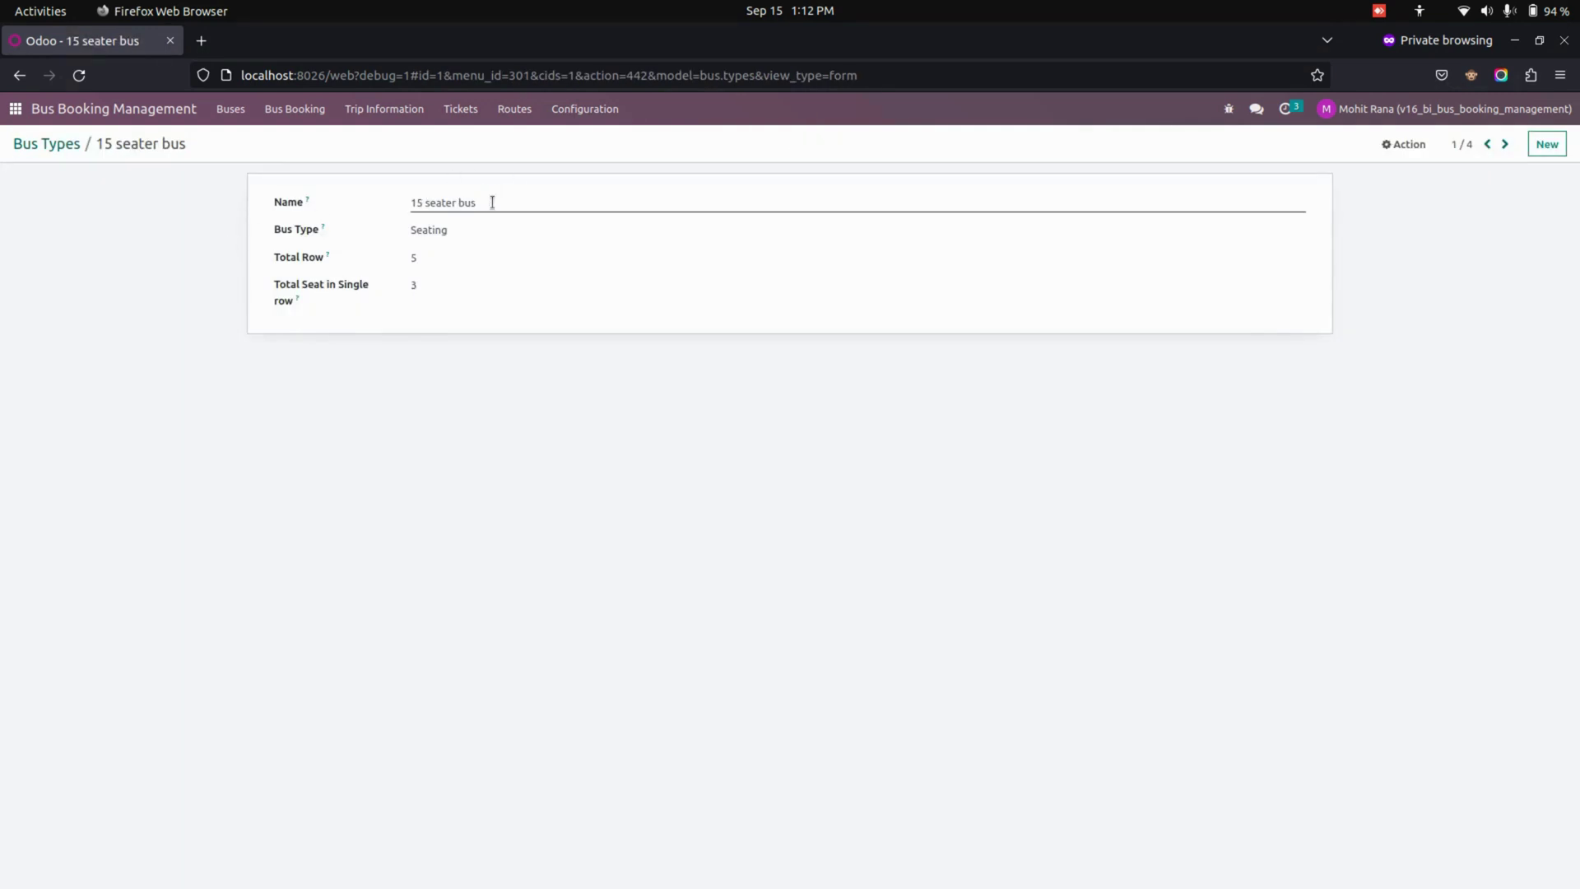
click(471, 229)
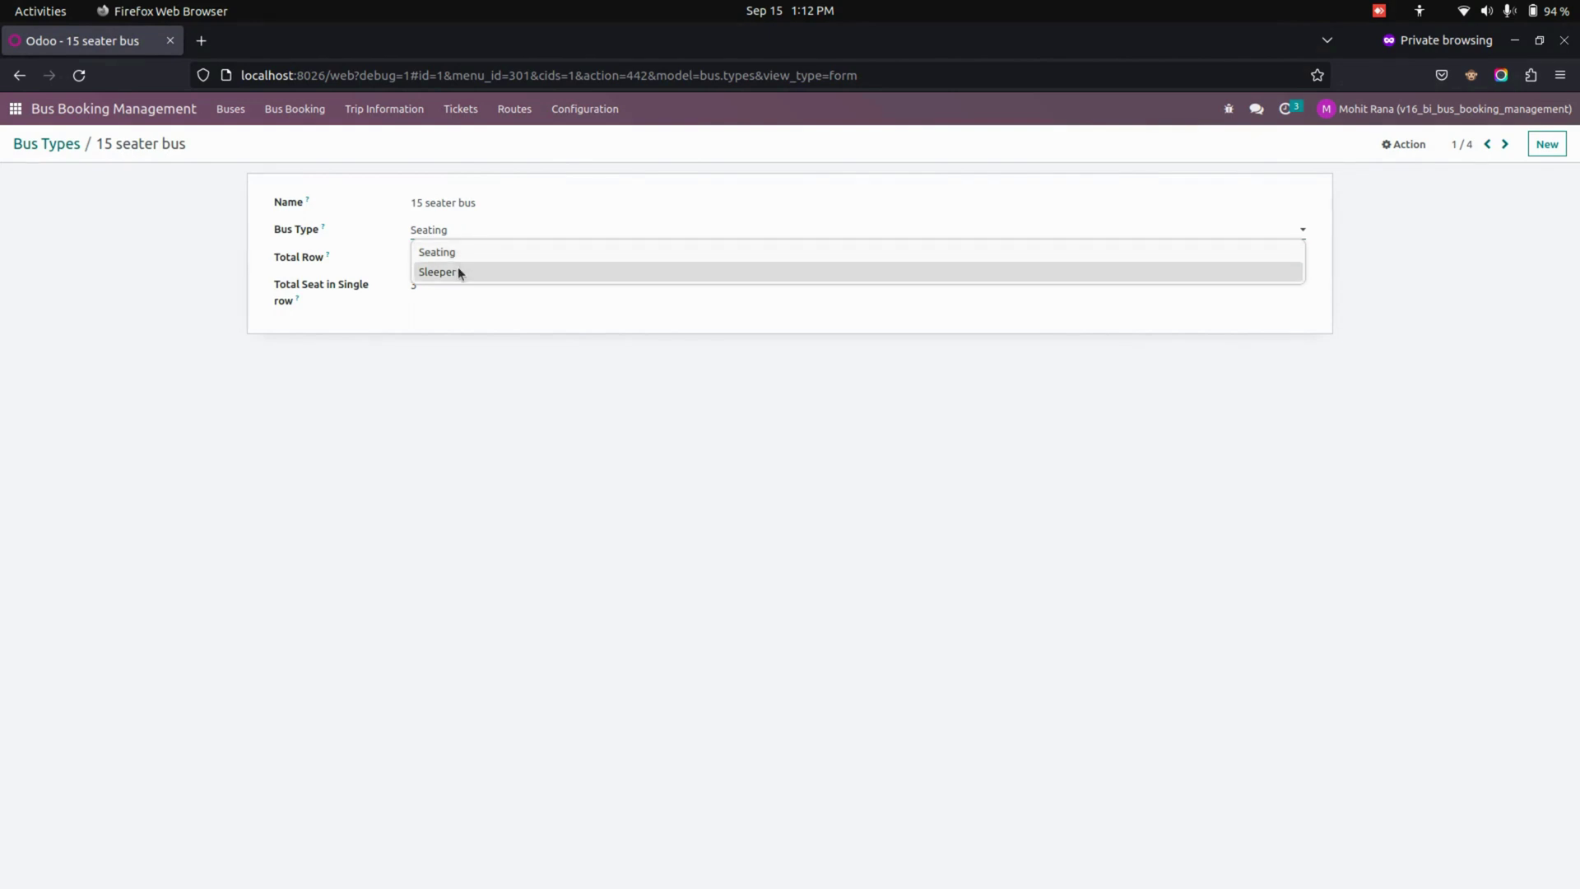
click(350, 372)
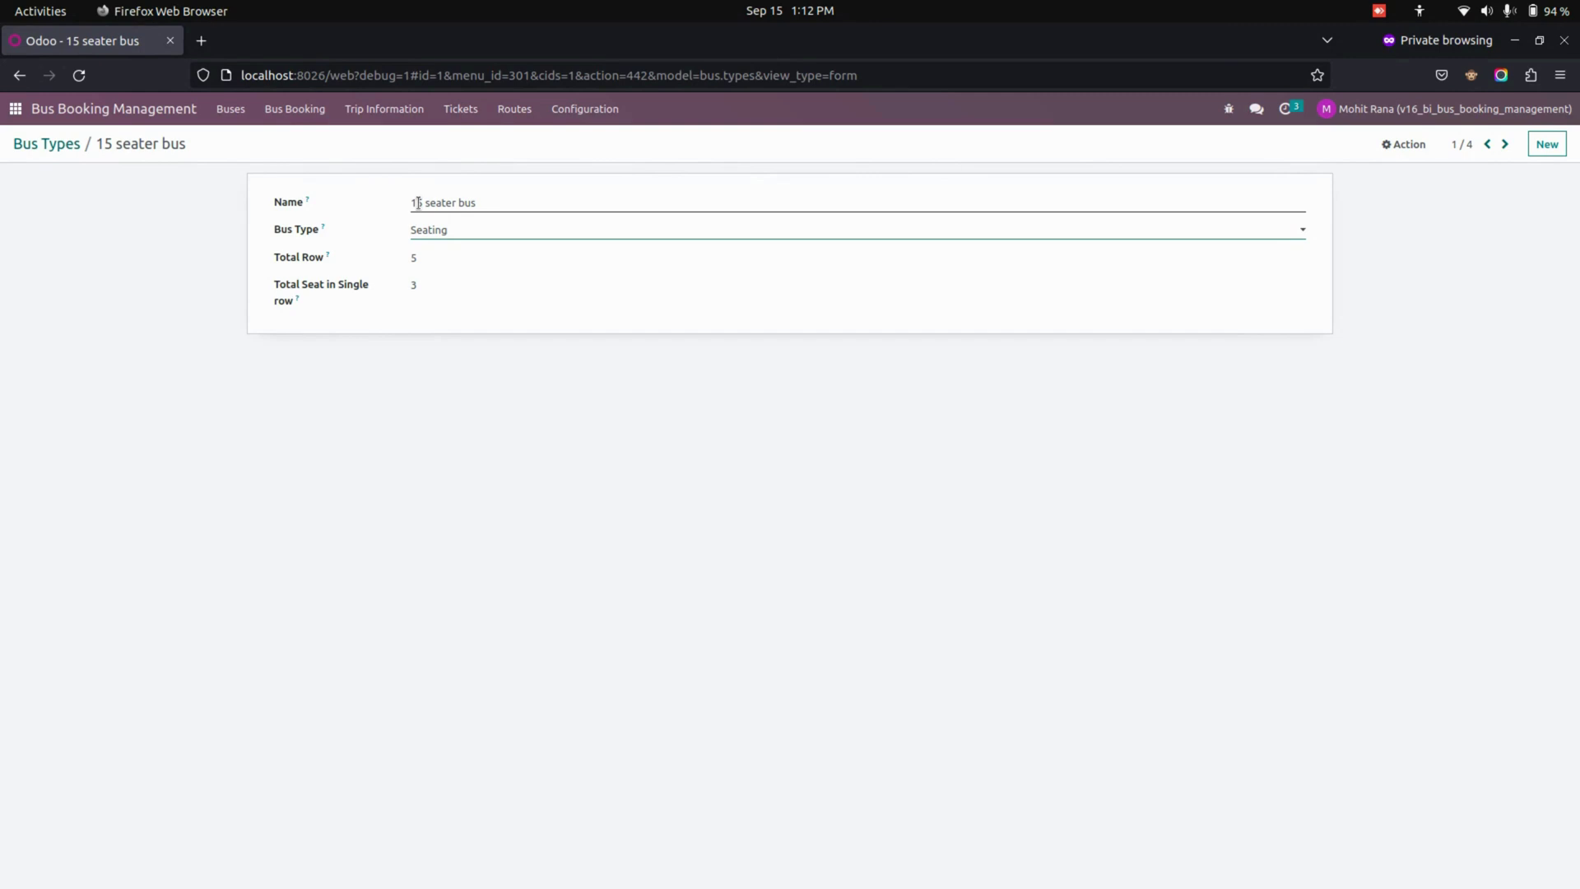
click(65, 147)
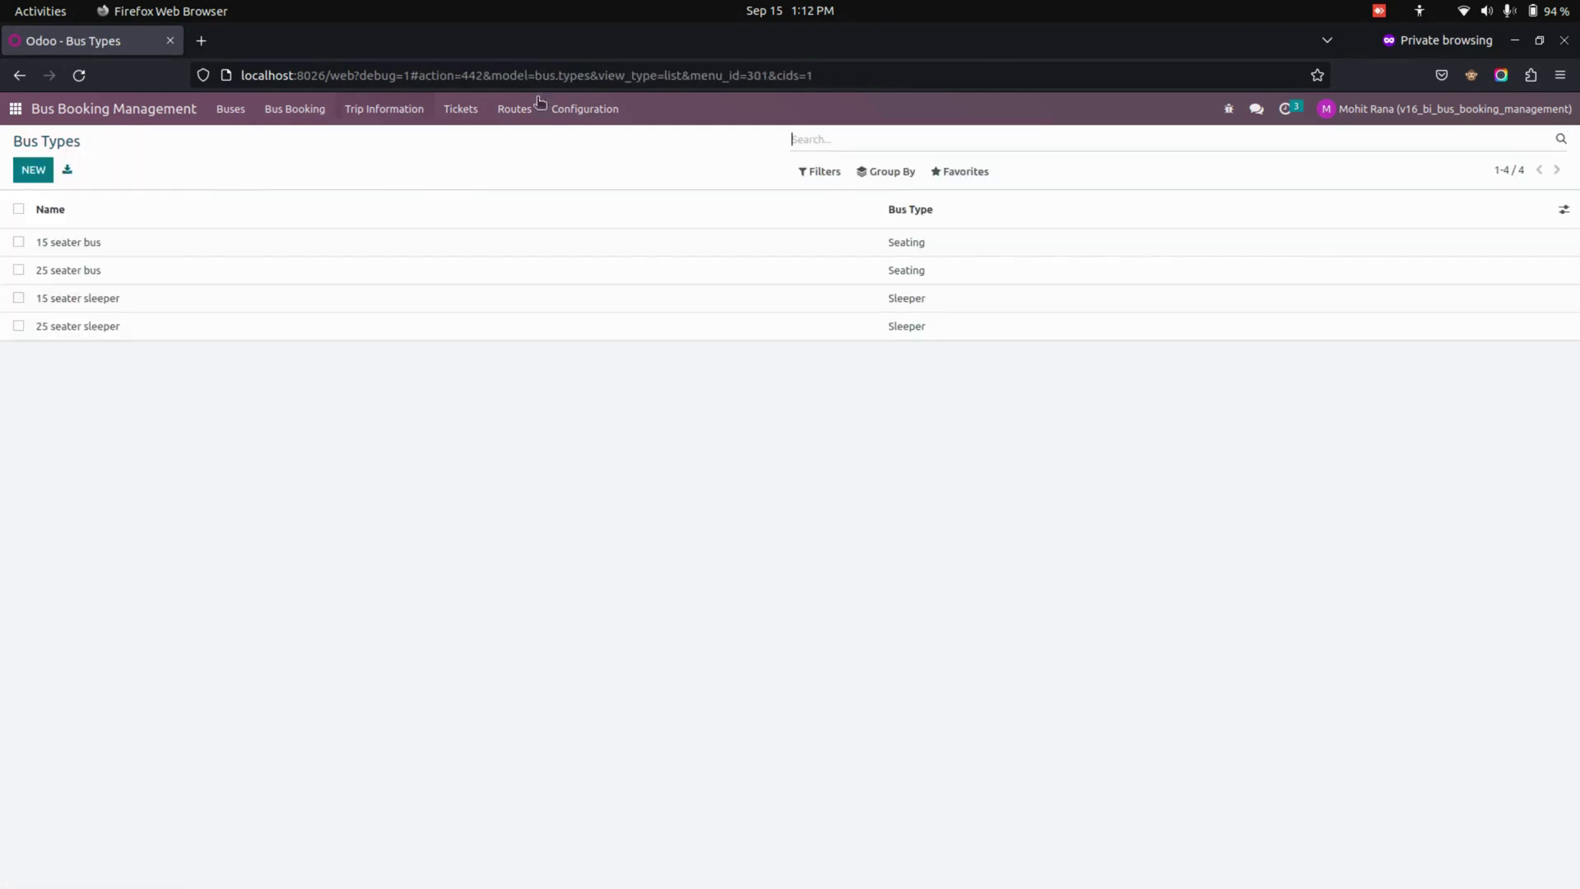
Inspect the 15 seater sleeper type and return to the Bus Types list
click(242, 303)
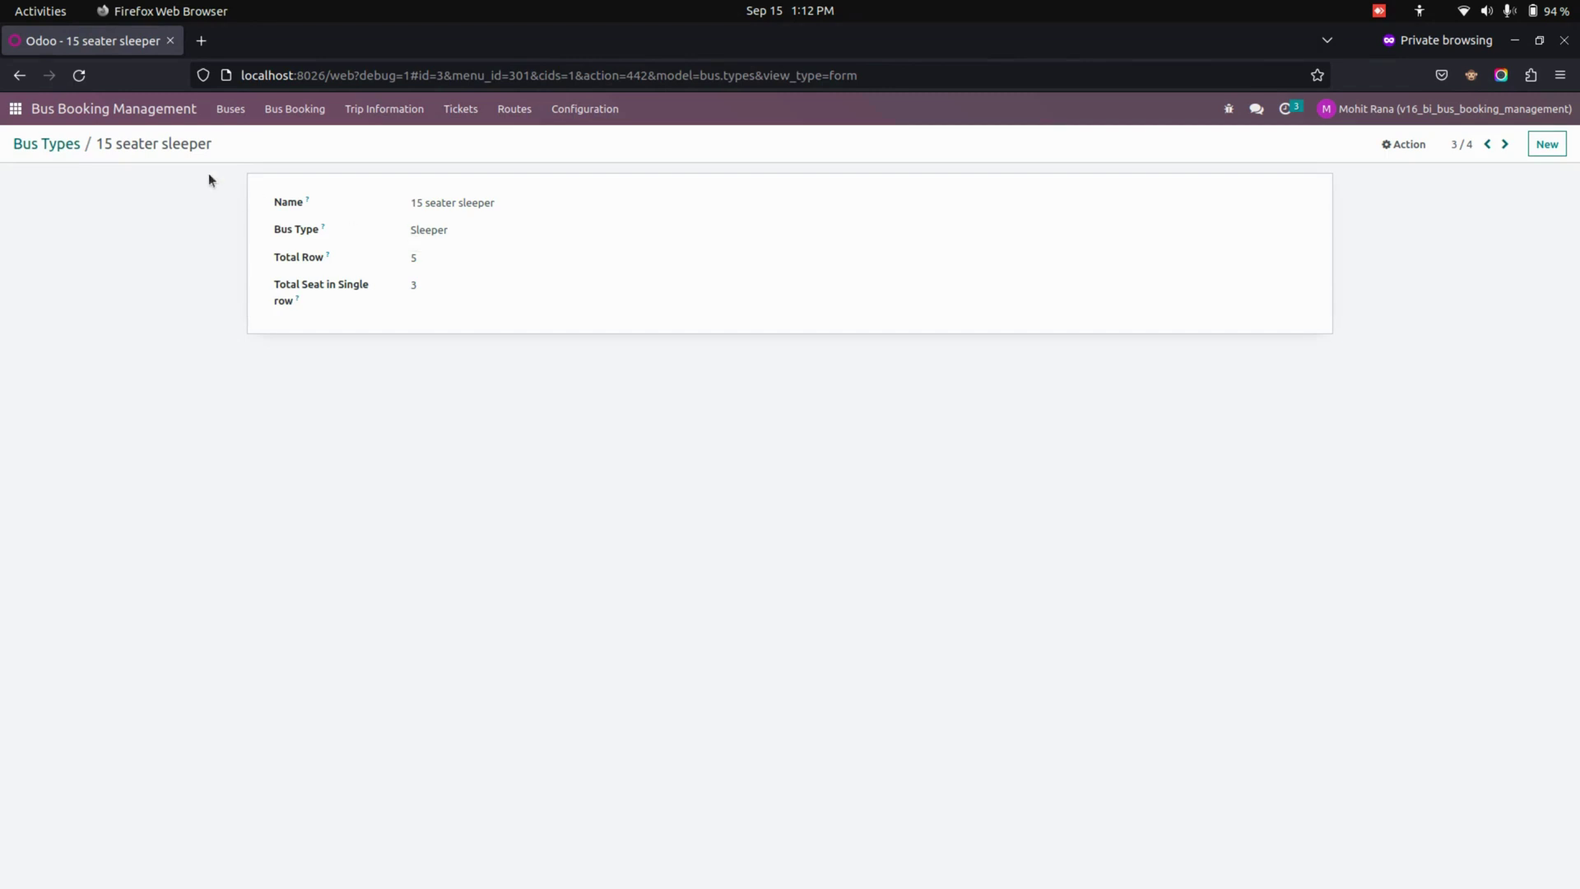
click(51, 145)
click(589, 122)
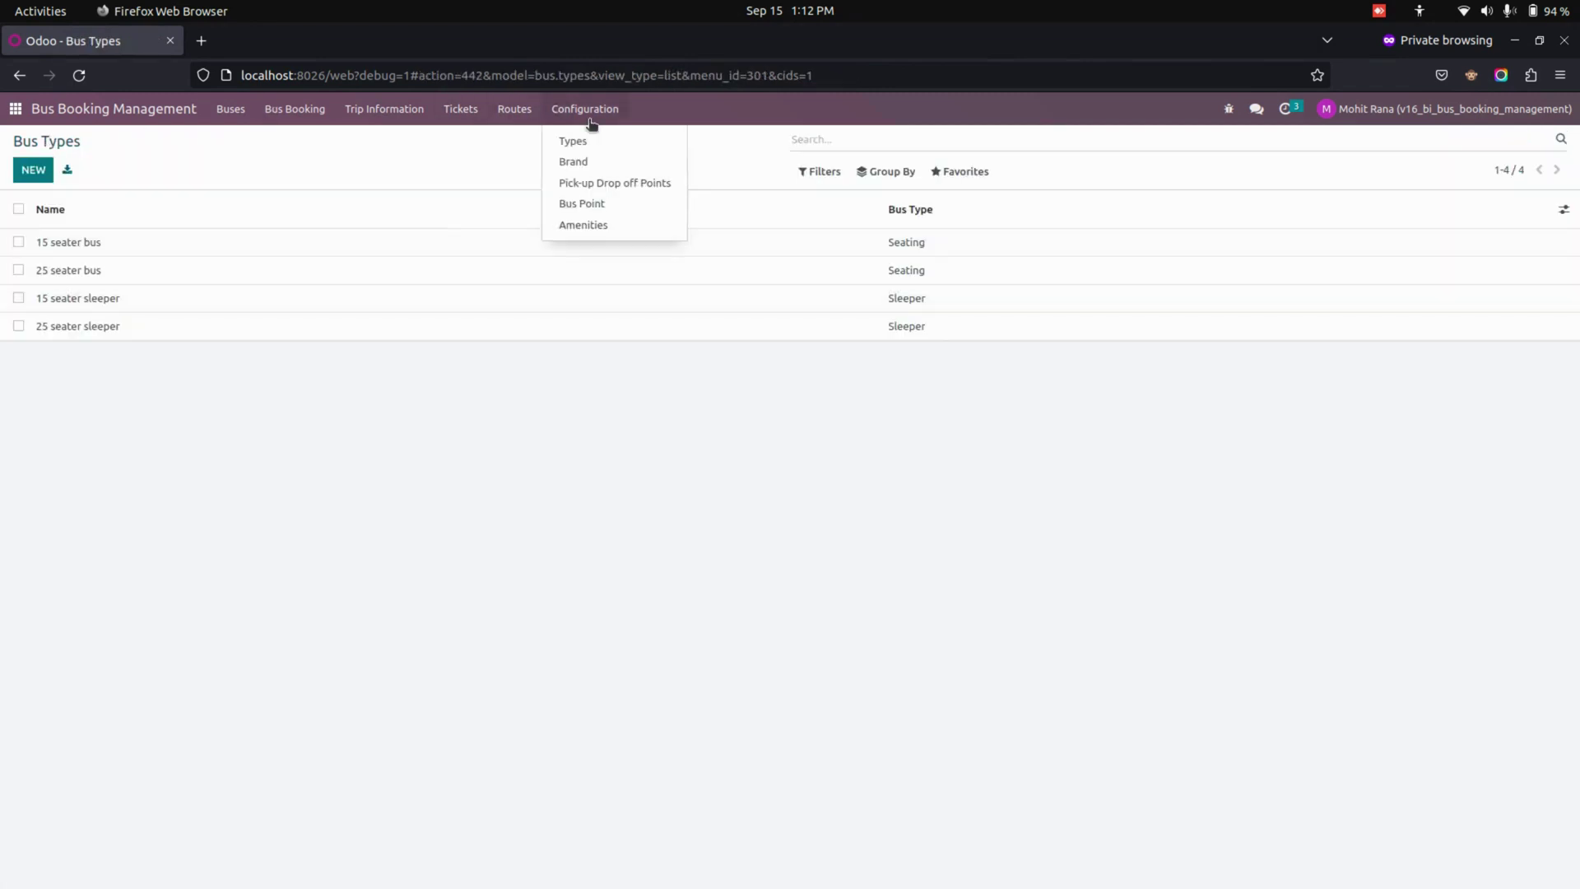
Browse the bus brands and pick-up/drop-off points, including the Ooty point
click(596, 159)
click(596, 109)
click(618, 183)
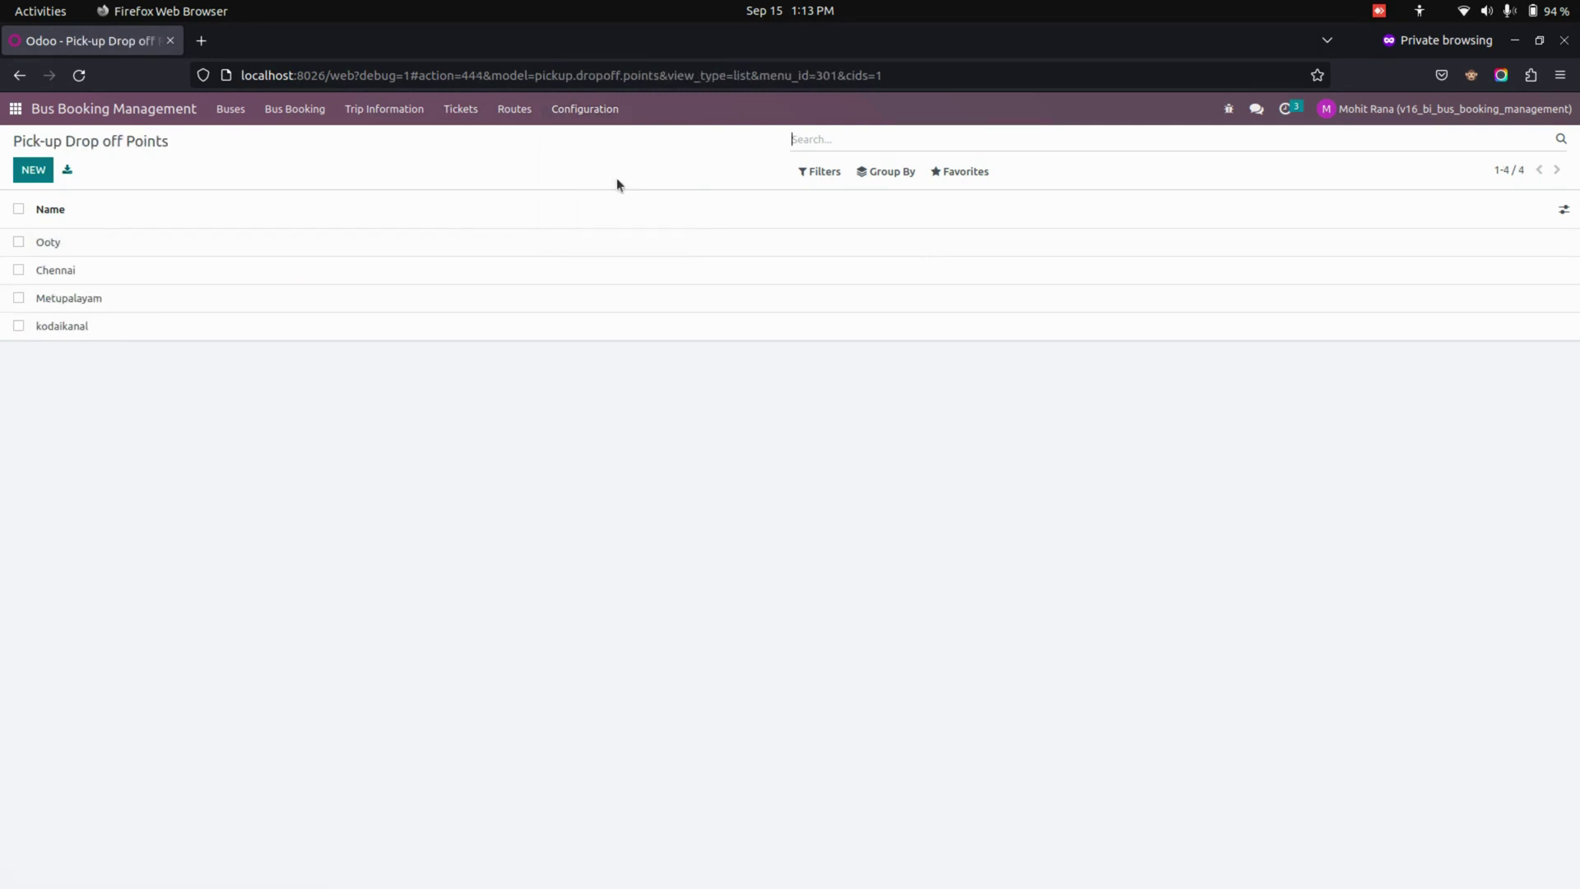
click(590, 109)
click(466, 166)
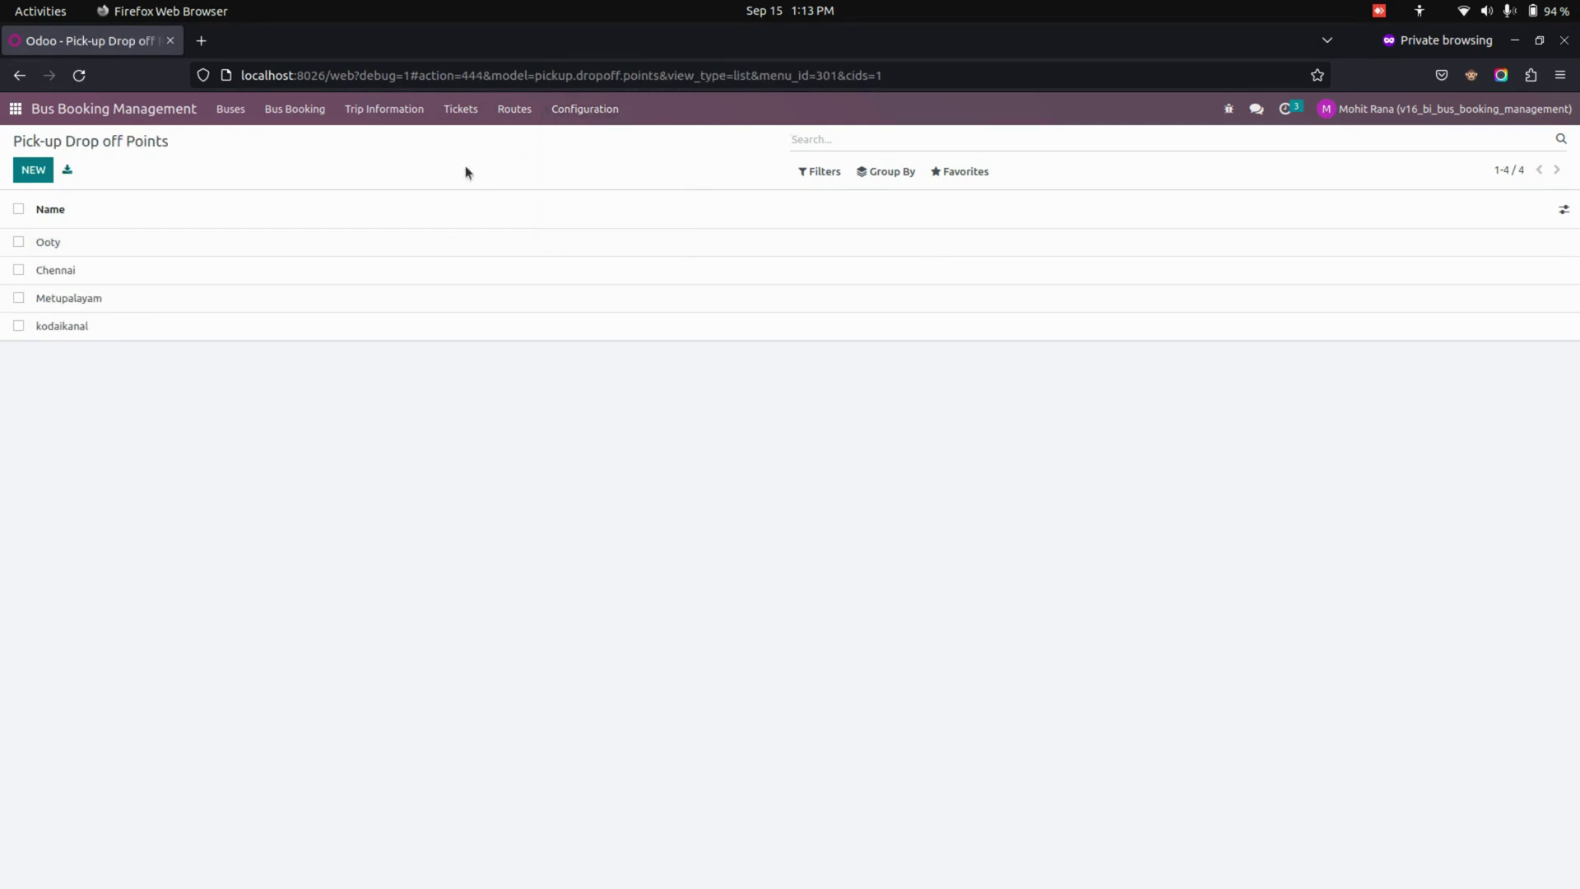
click(293, 248)
click(110, 146)
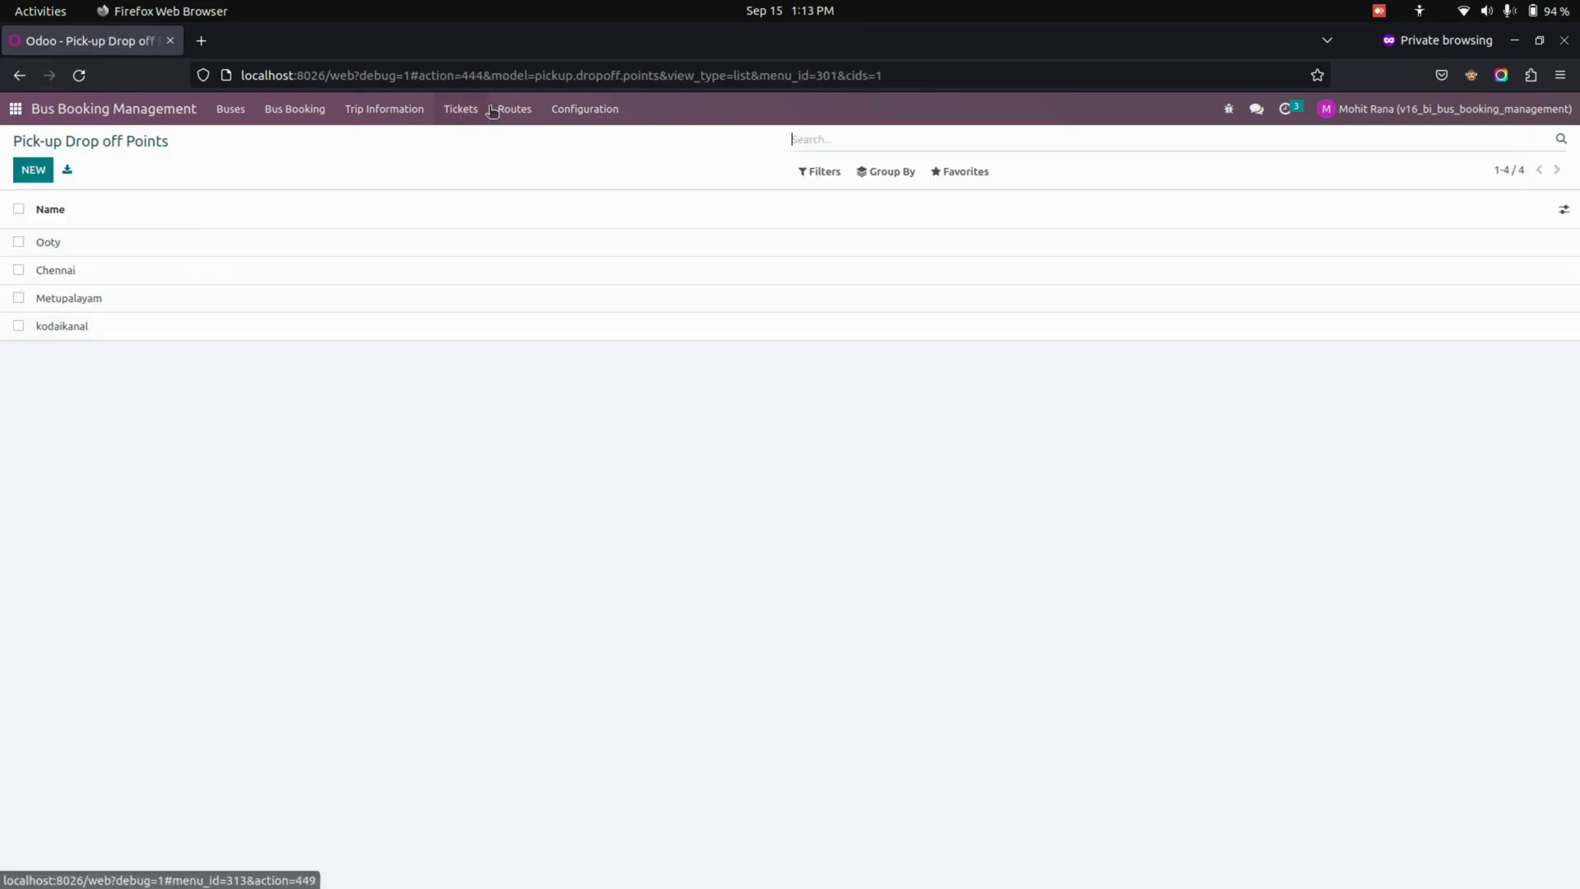
View the bus points list, then the Bus Amenities list (AC, Free Water Bottle service)
click(580, 125)
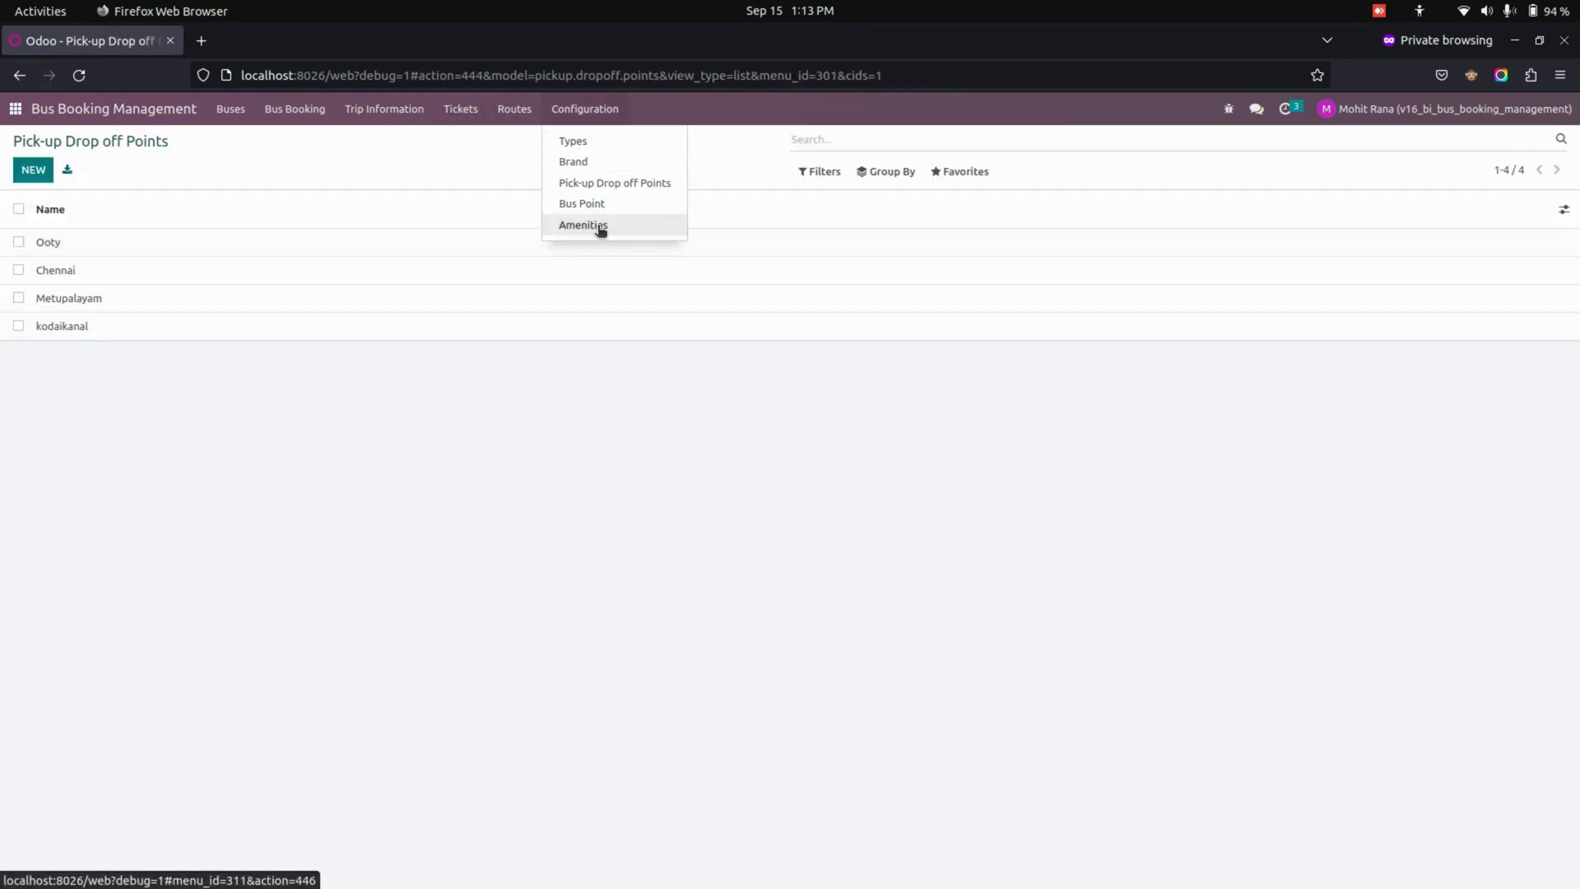
click(650, 209)
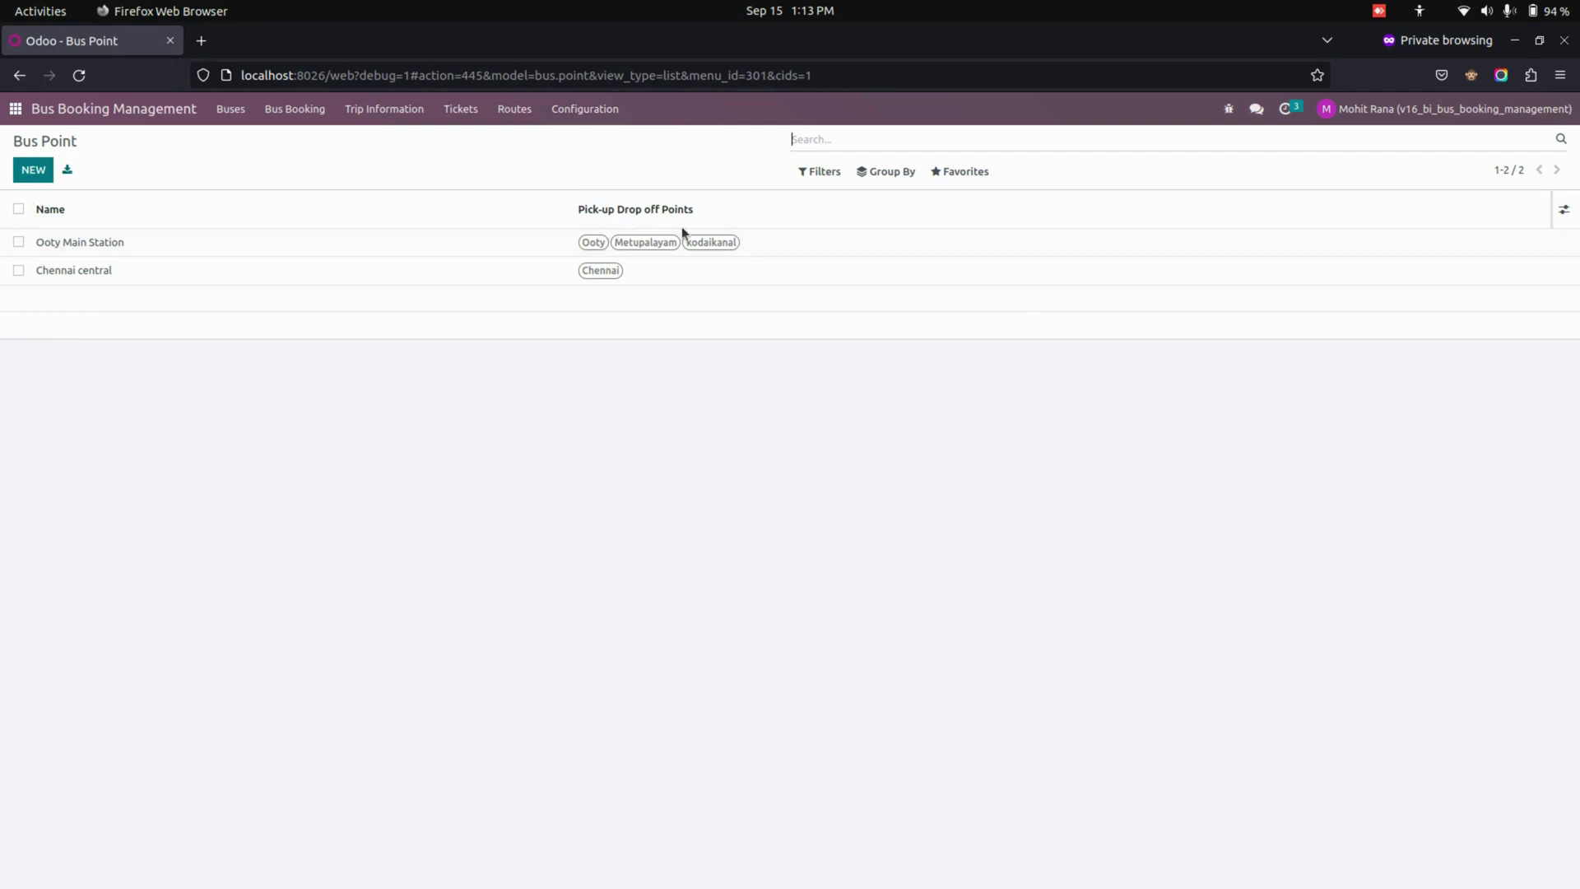
click(581, 109)
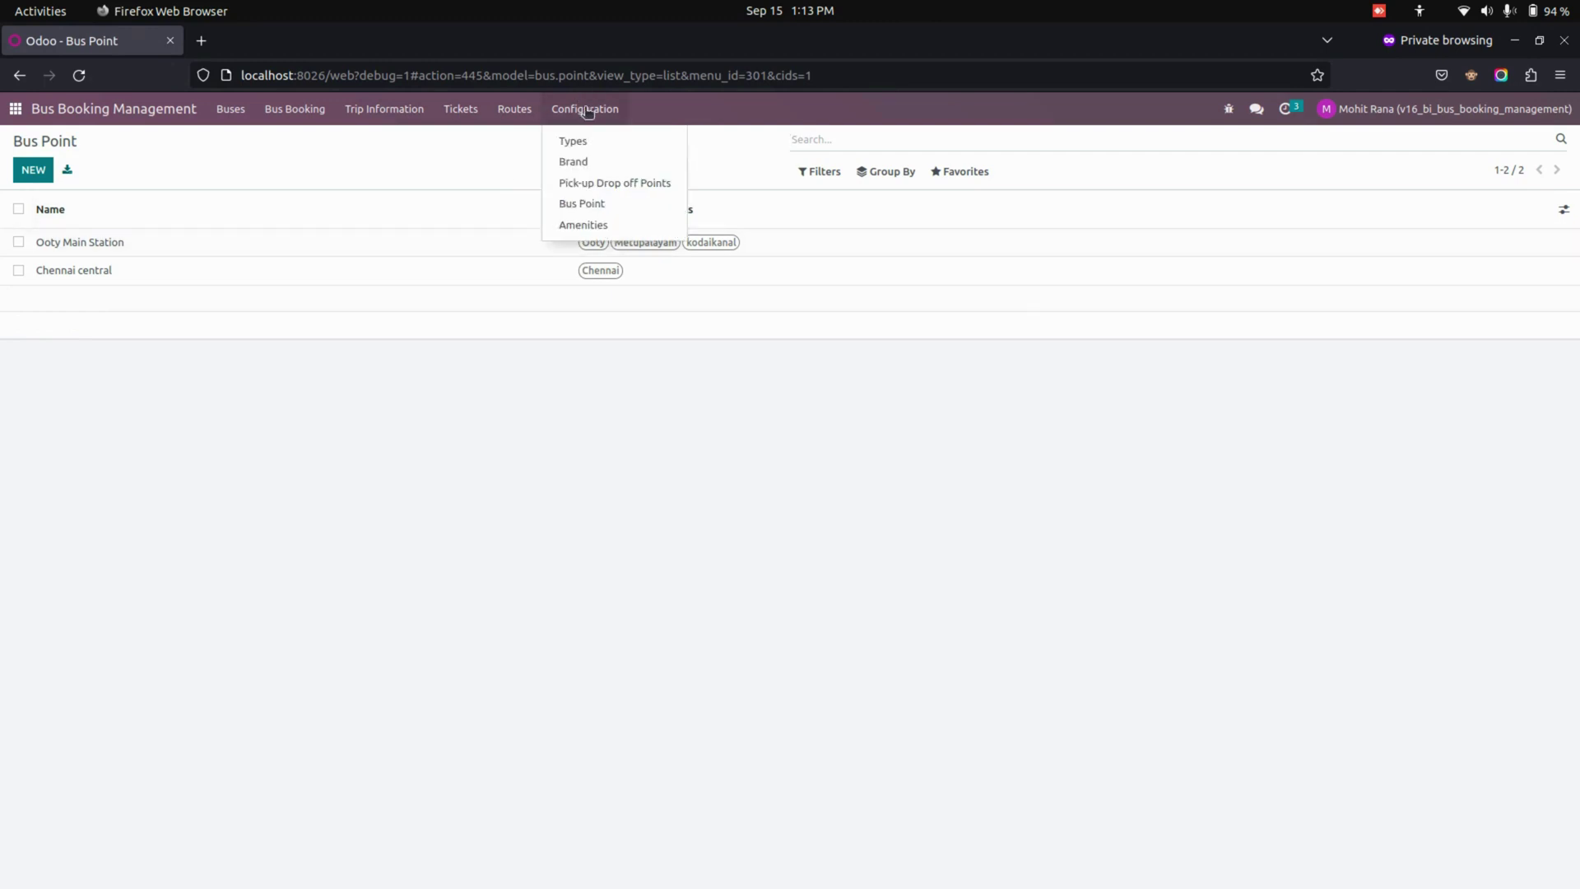
click(646, 233)
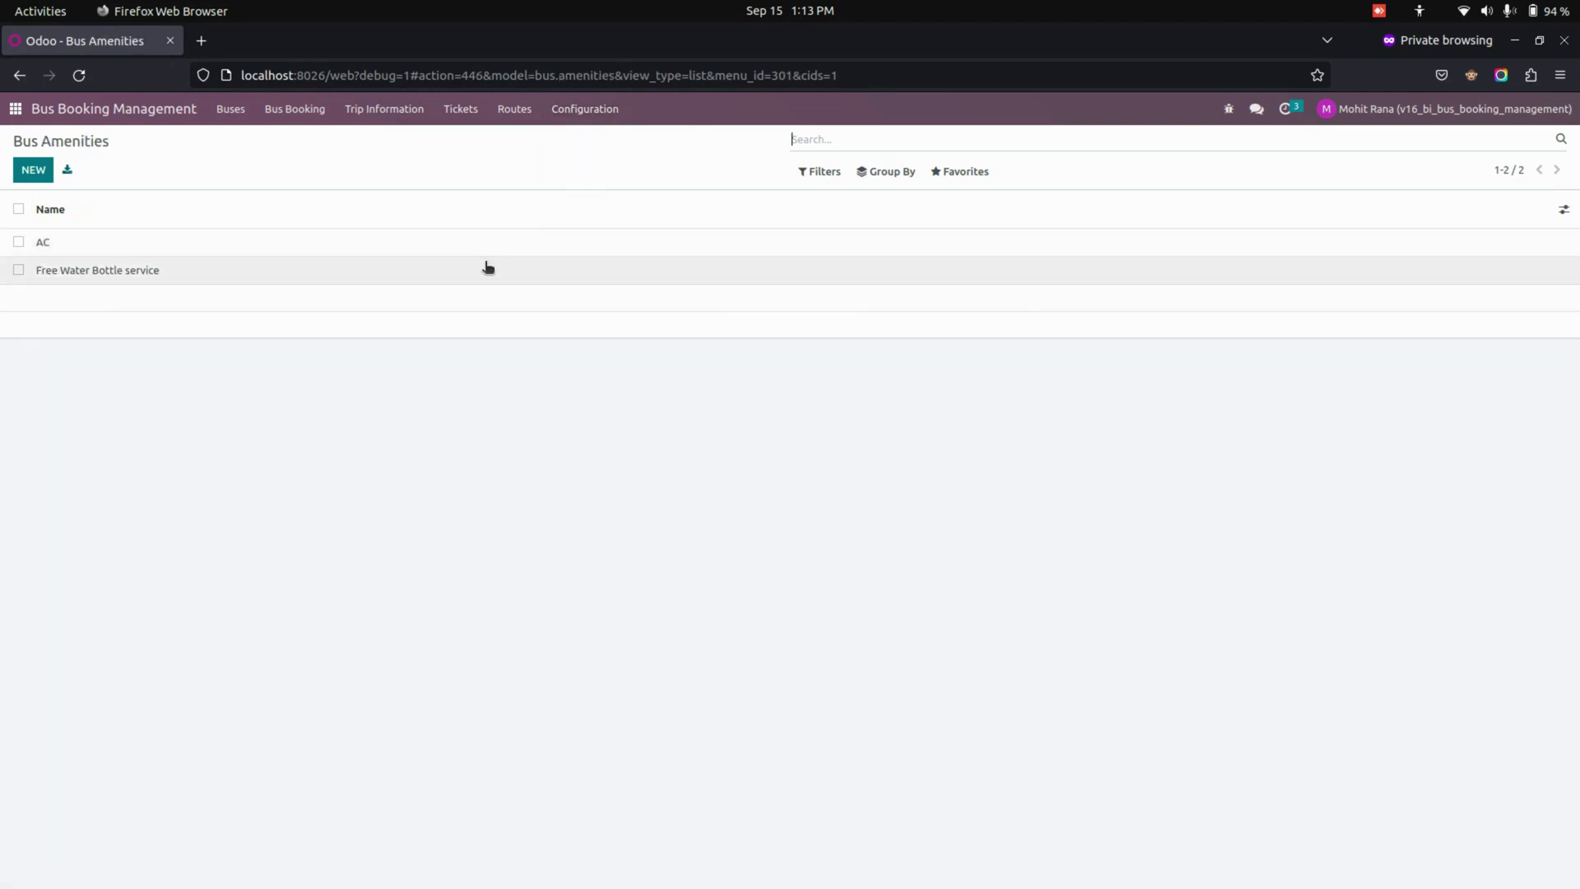
click(252, 121)
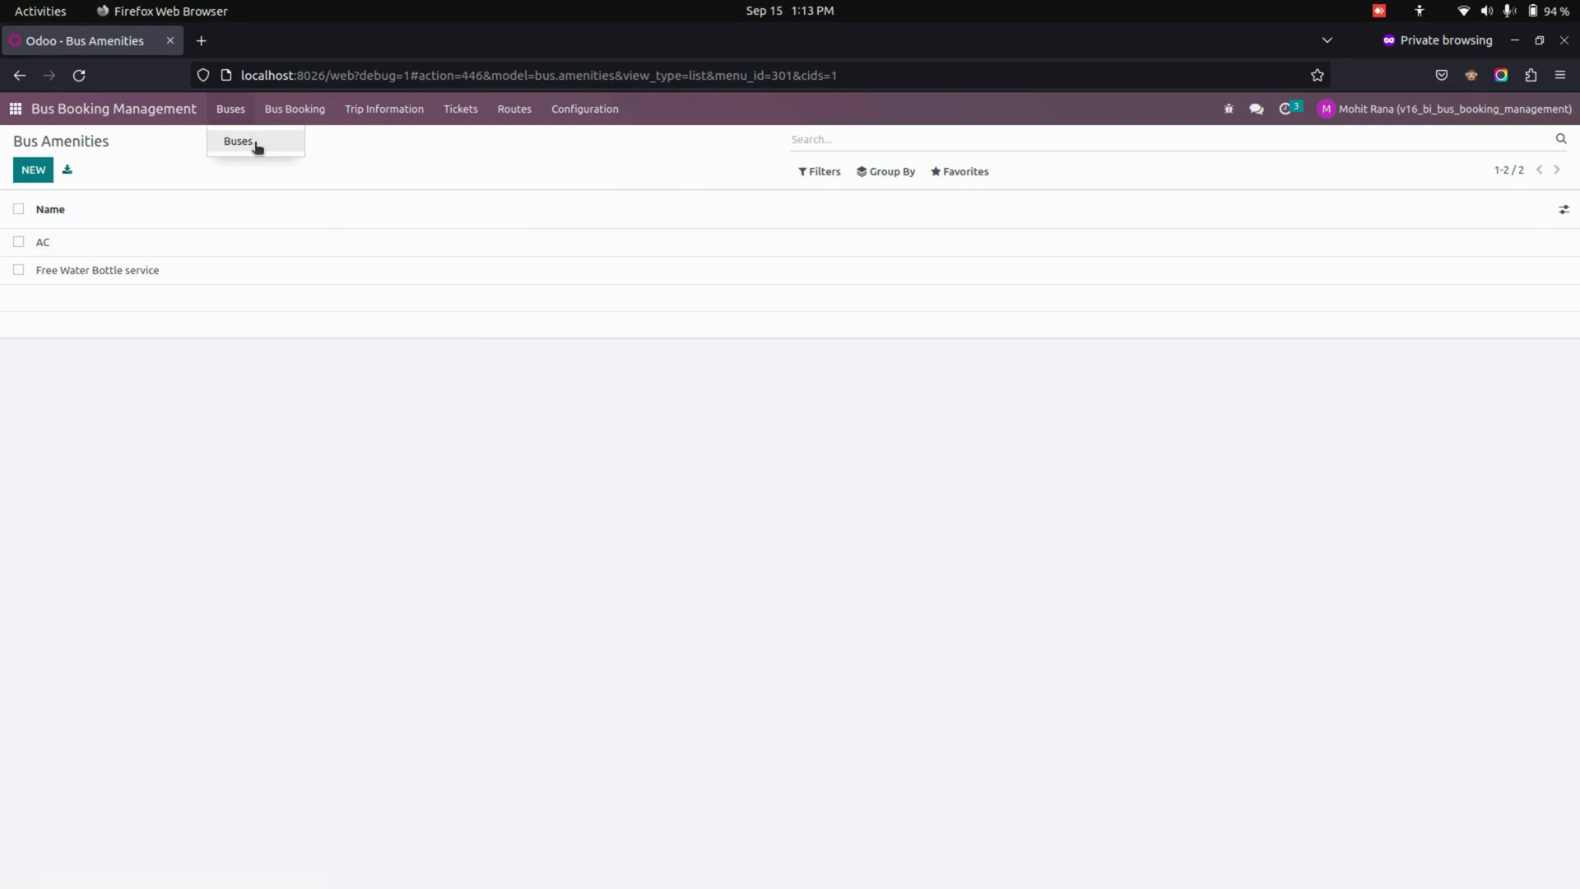
Show PAE 203's Other Info: brand SRM, 15 seater bus type and its amenities
click(254, 147)
click(419, 272)
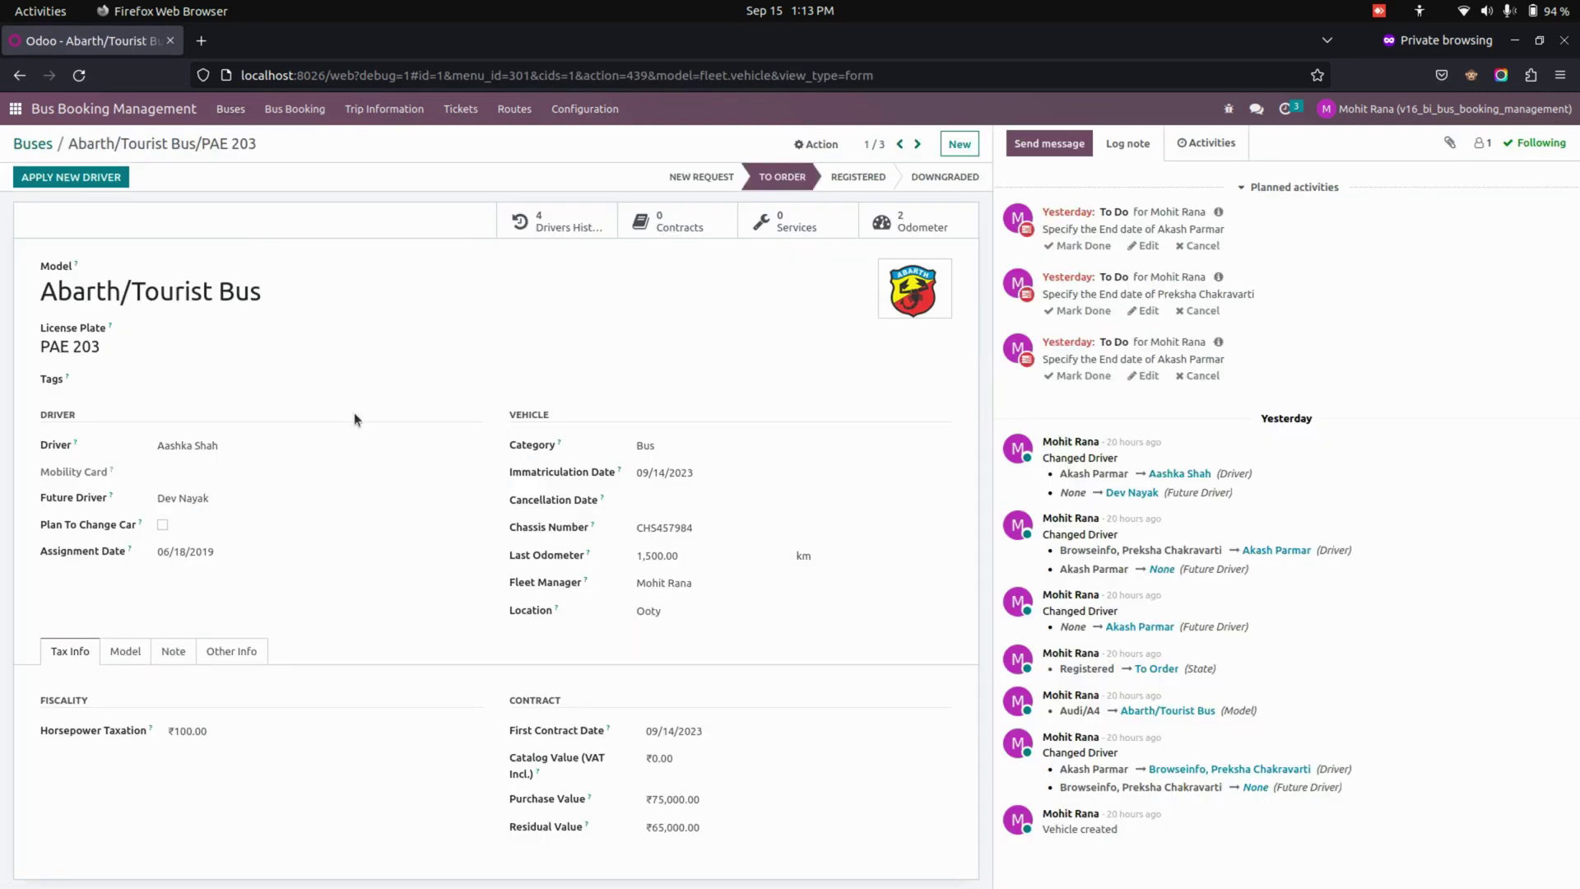
click(246, 650)
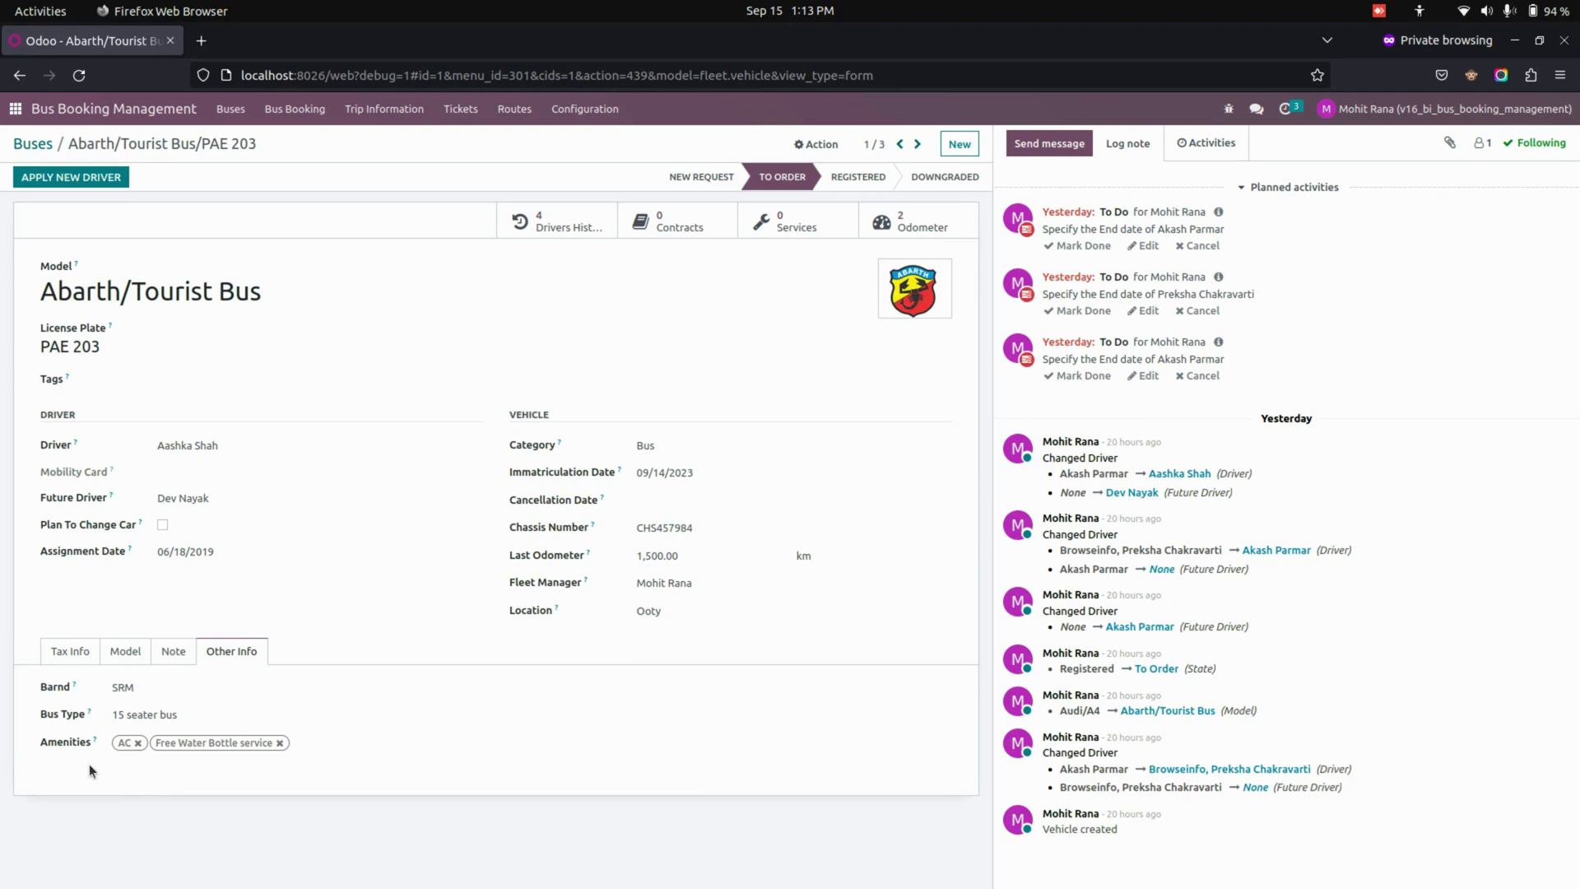
click(515, 108)
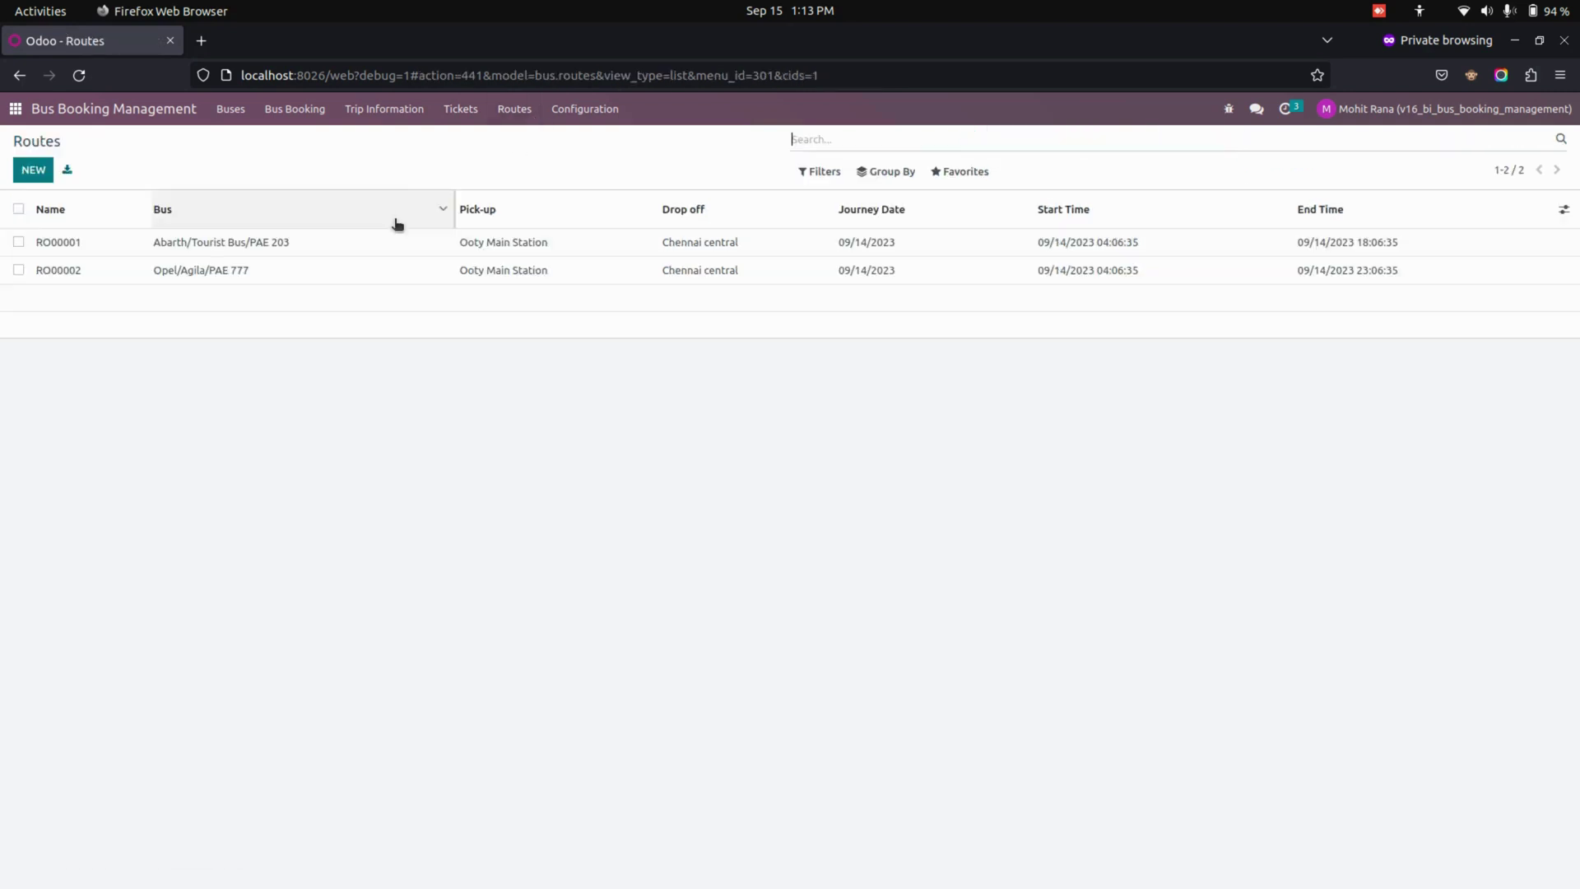
Inspect route RO00002's stop details and go back to the Routes list
click(383, 273)
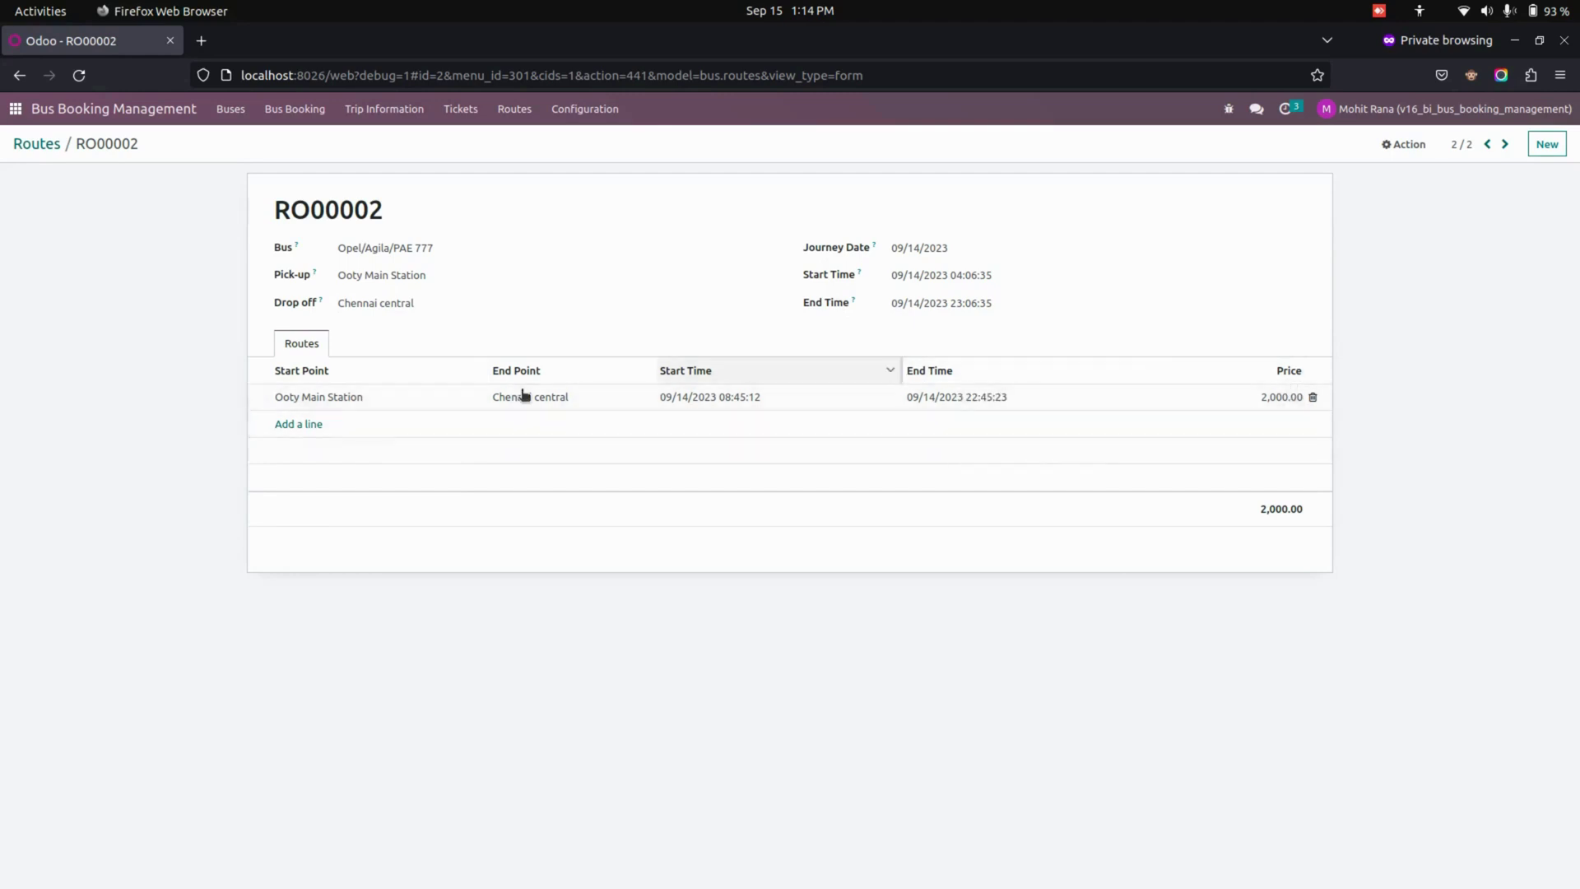
click(36, 146)
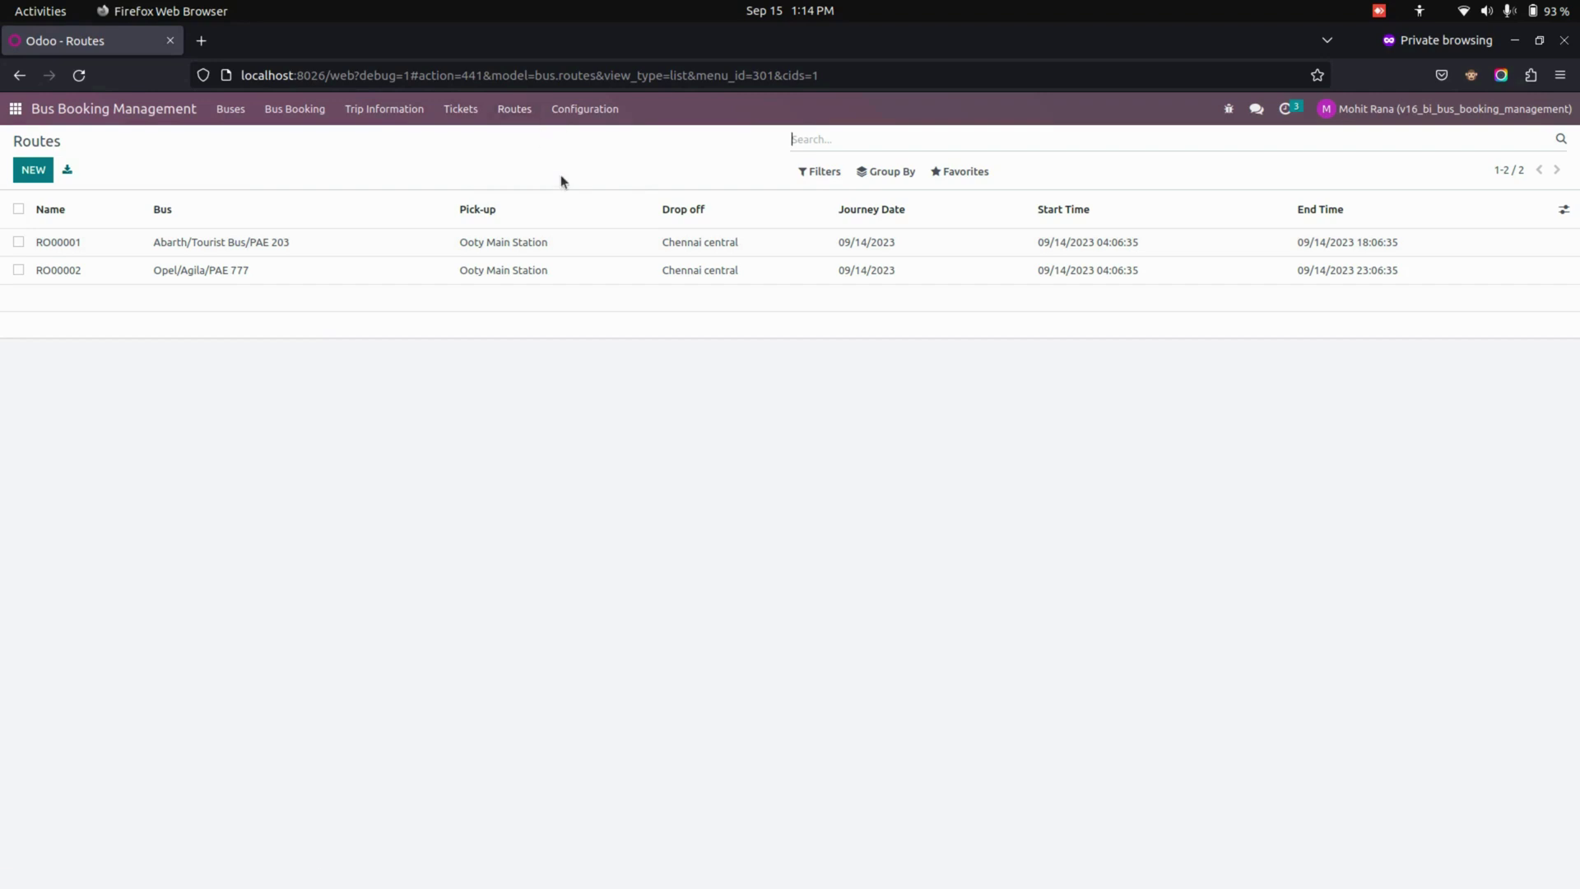
click(301, 124)
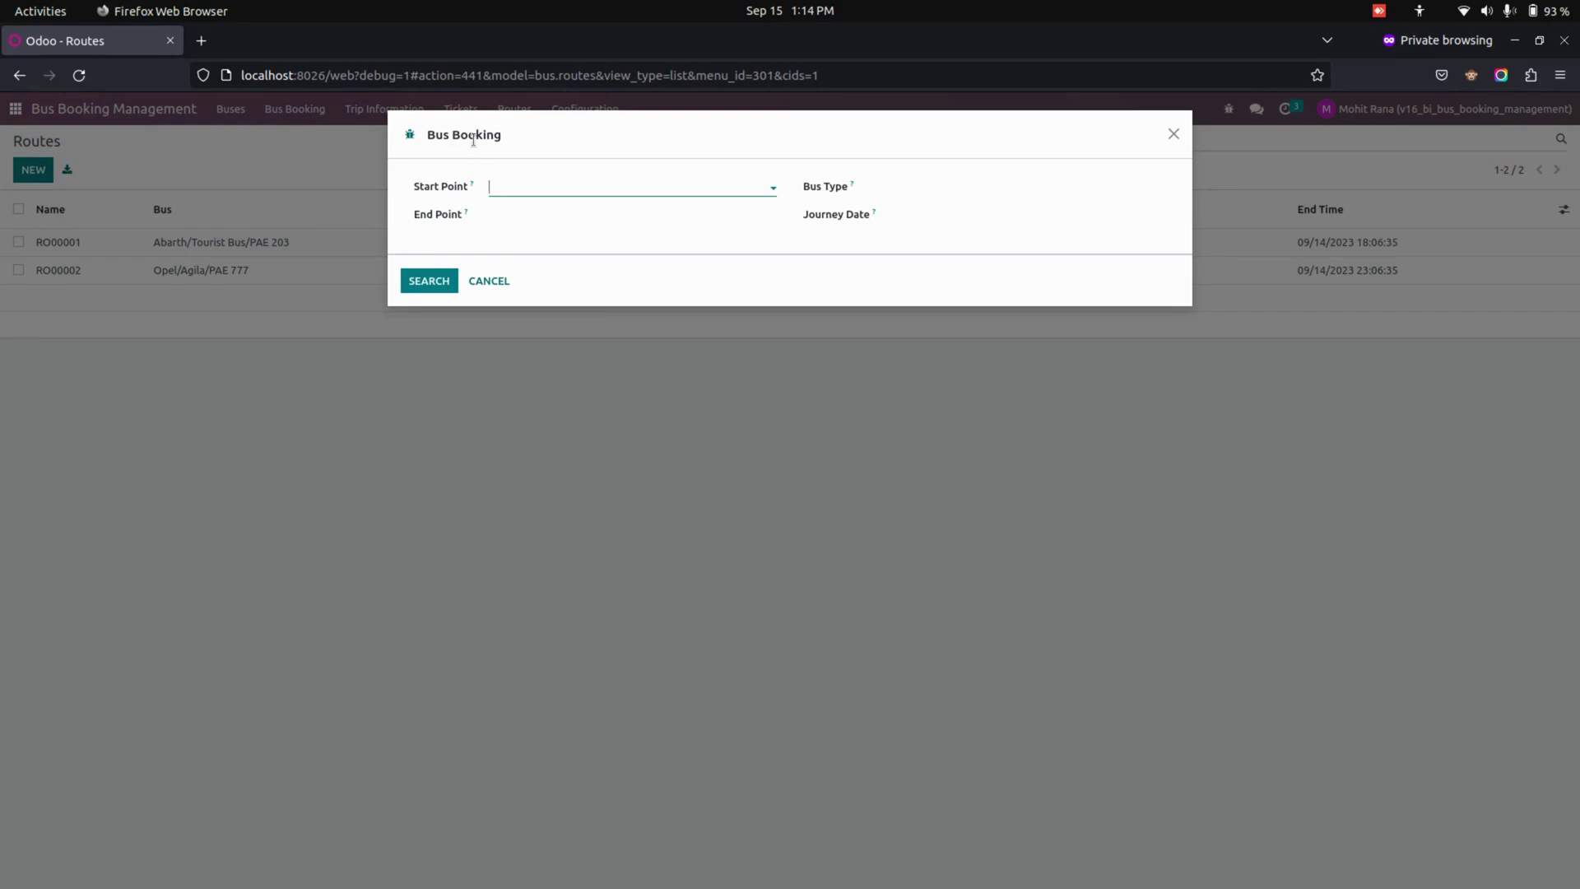
Enter Ooty Main Station to Chennai central in the booking search, then close it
click(540, 186)
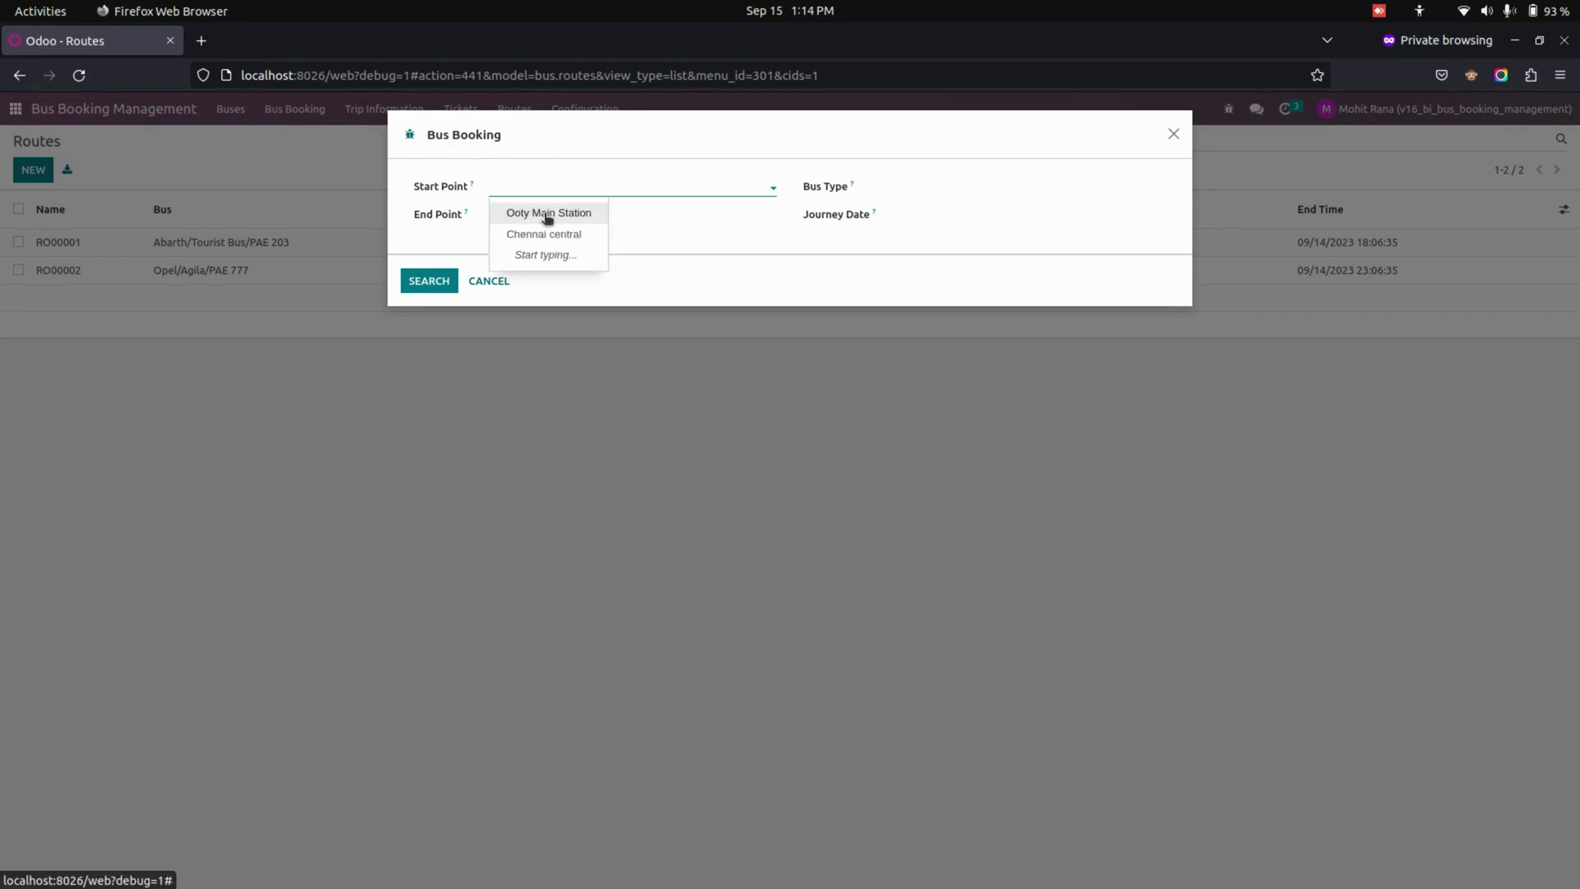
click(547, 213)
click(548, 215)
click(556, 241)
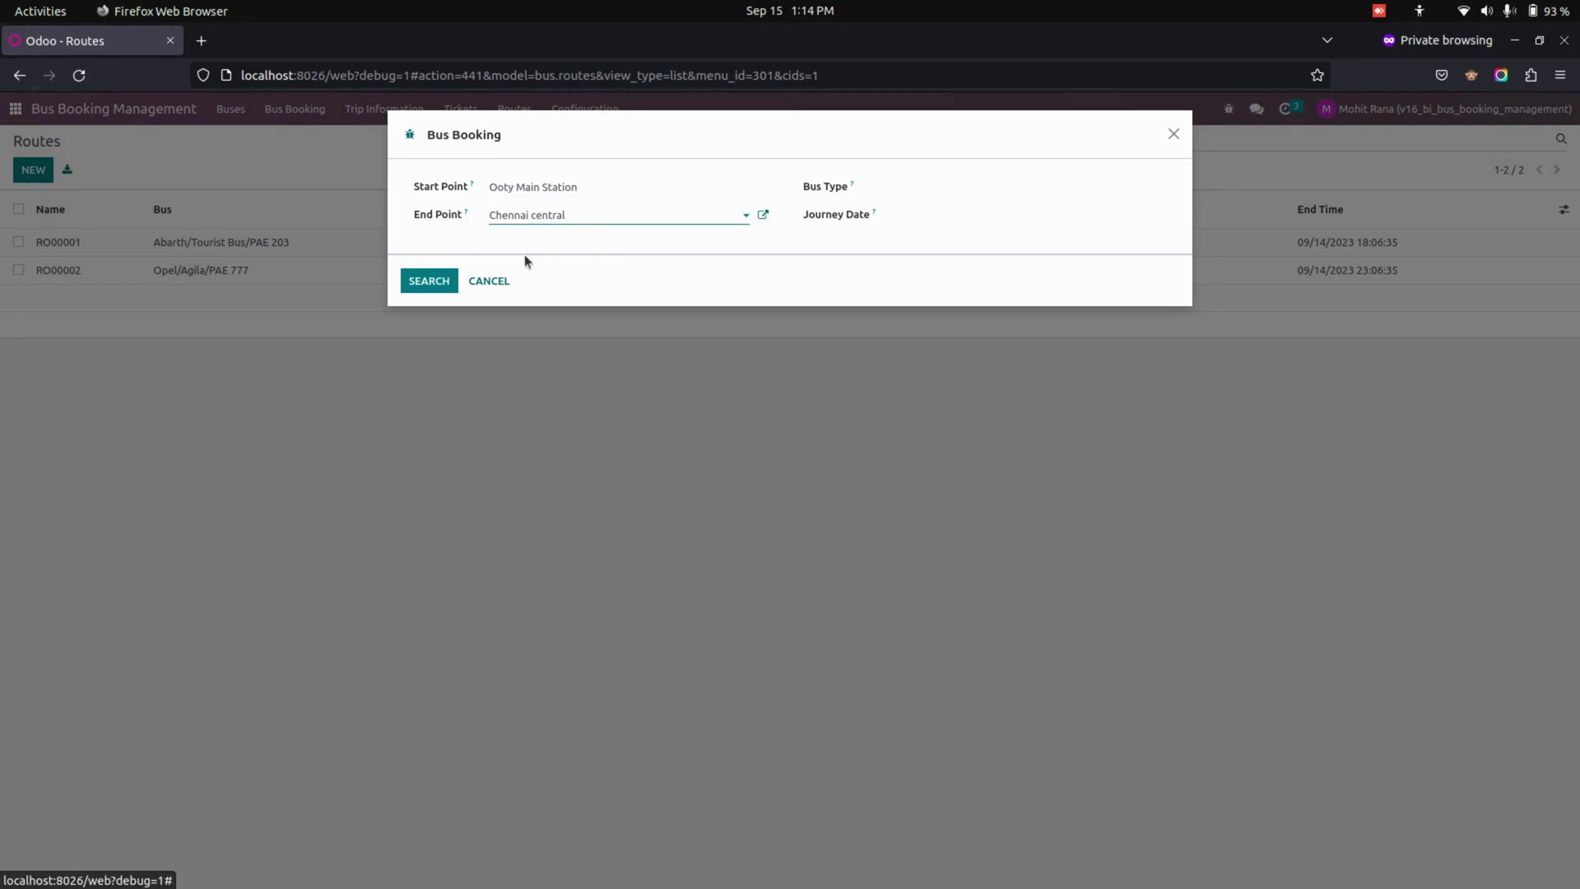
click(497, 281)
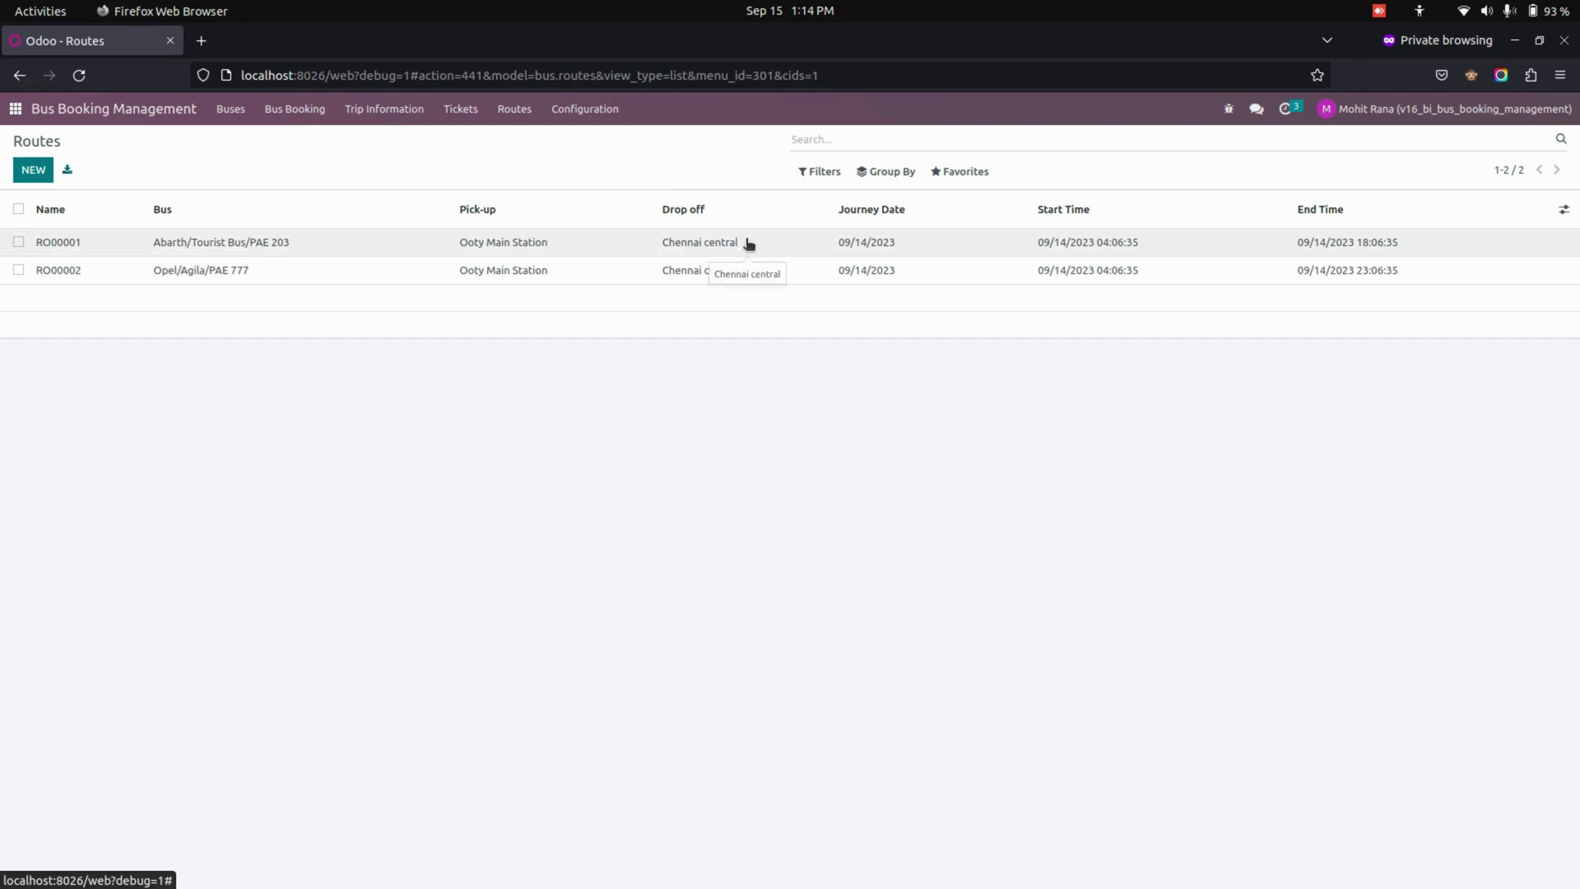
Search 15 seater buses from Ooty Main Station to Chennai central on 09/14/2023
click(294, 108)
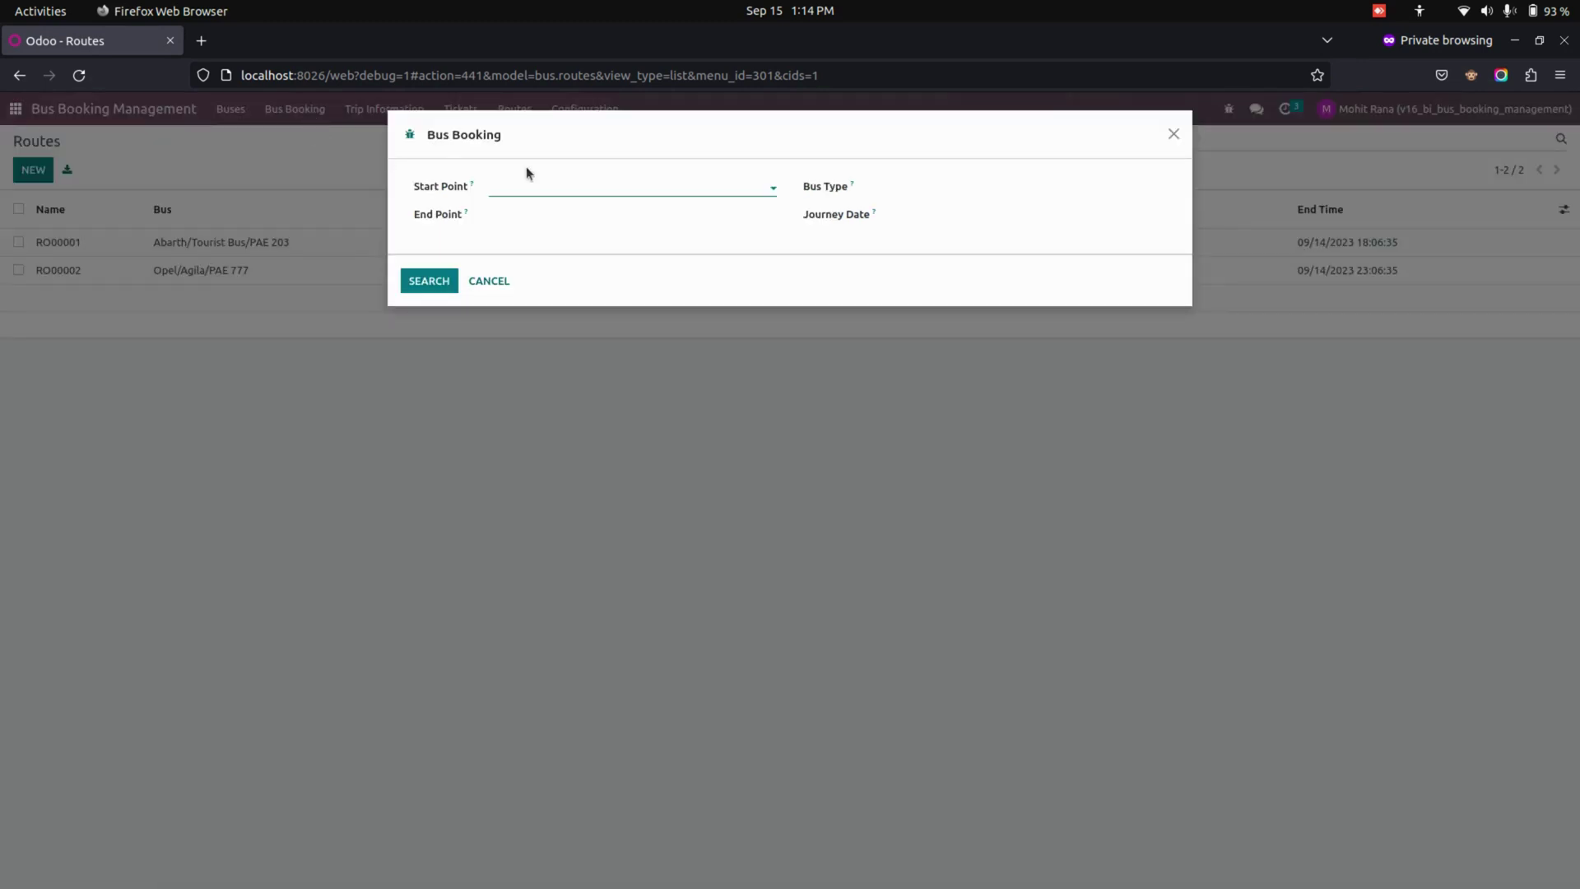
click(567, 189)
click(575, 216)
click(573, 215)
click(570, 238)
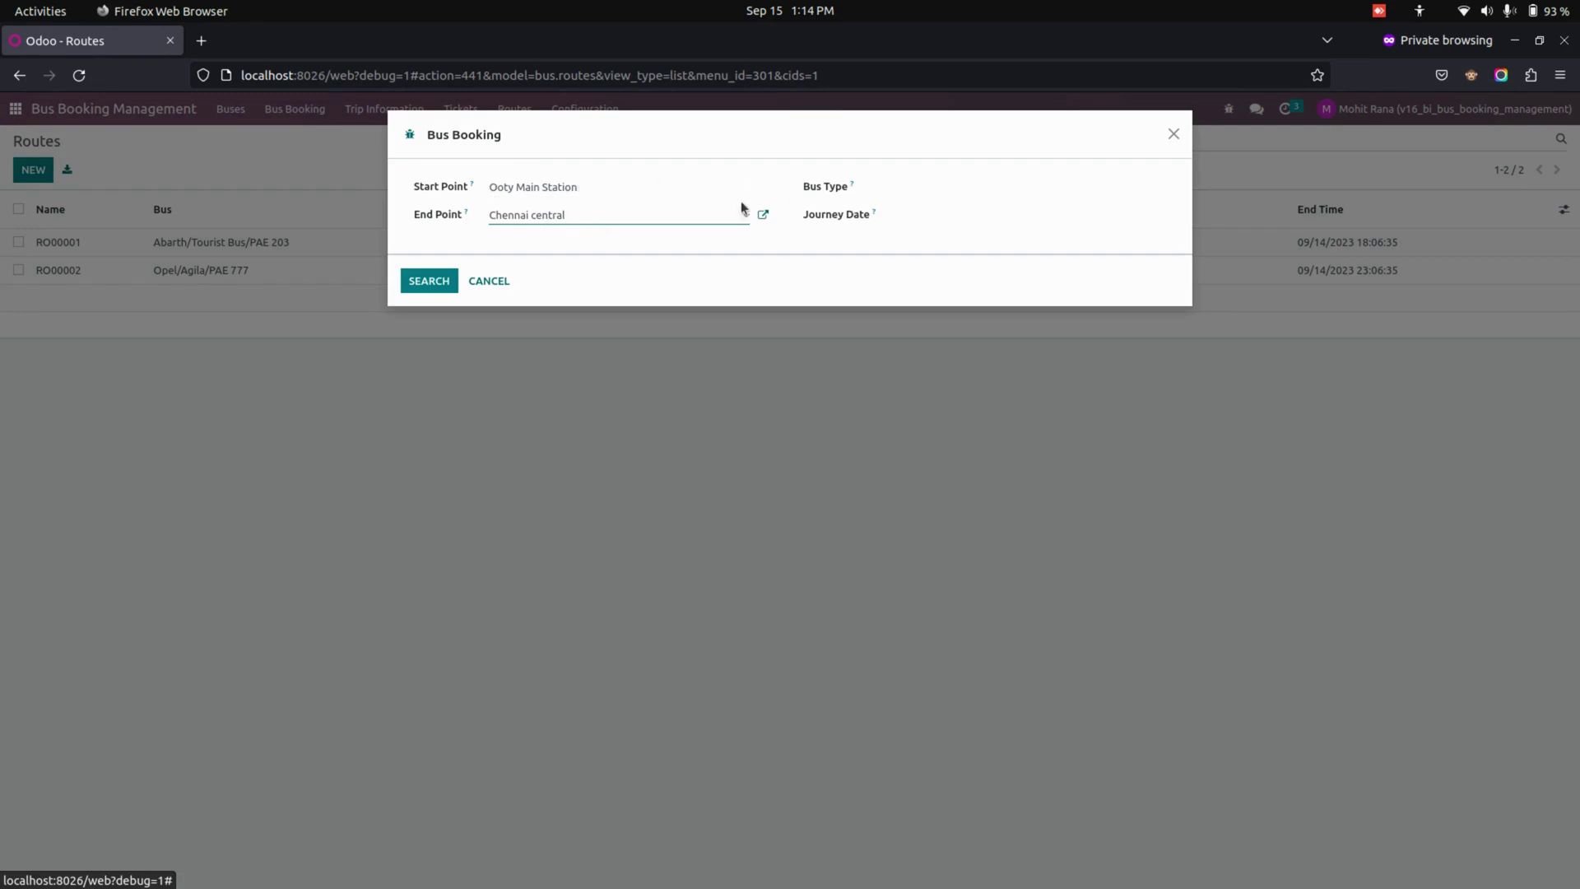
click(953, 187)
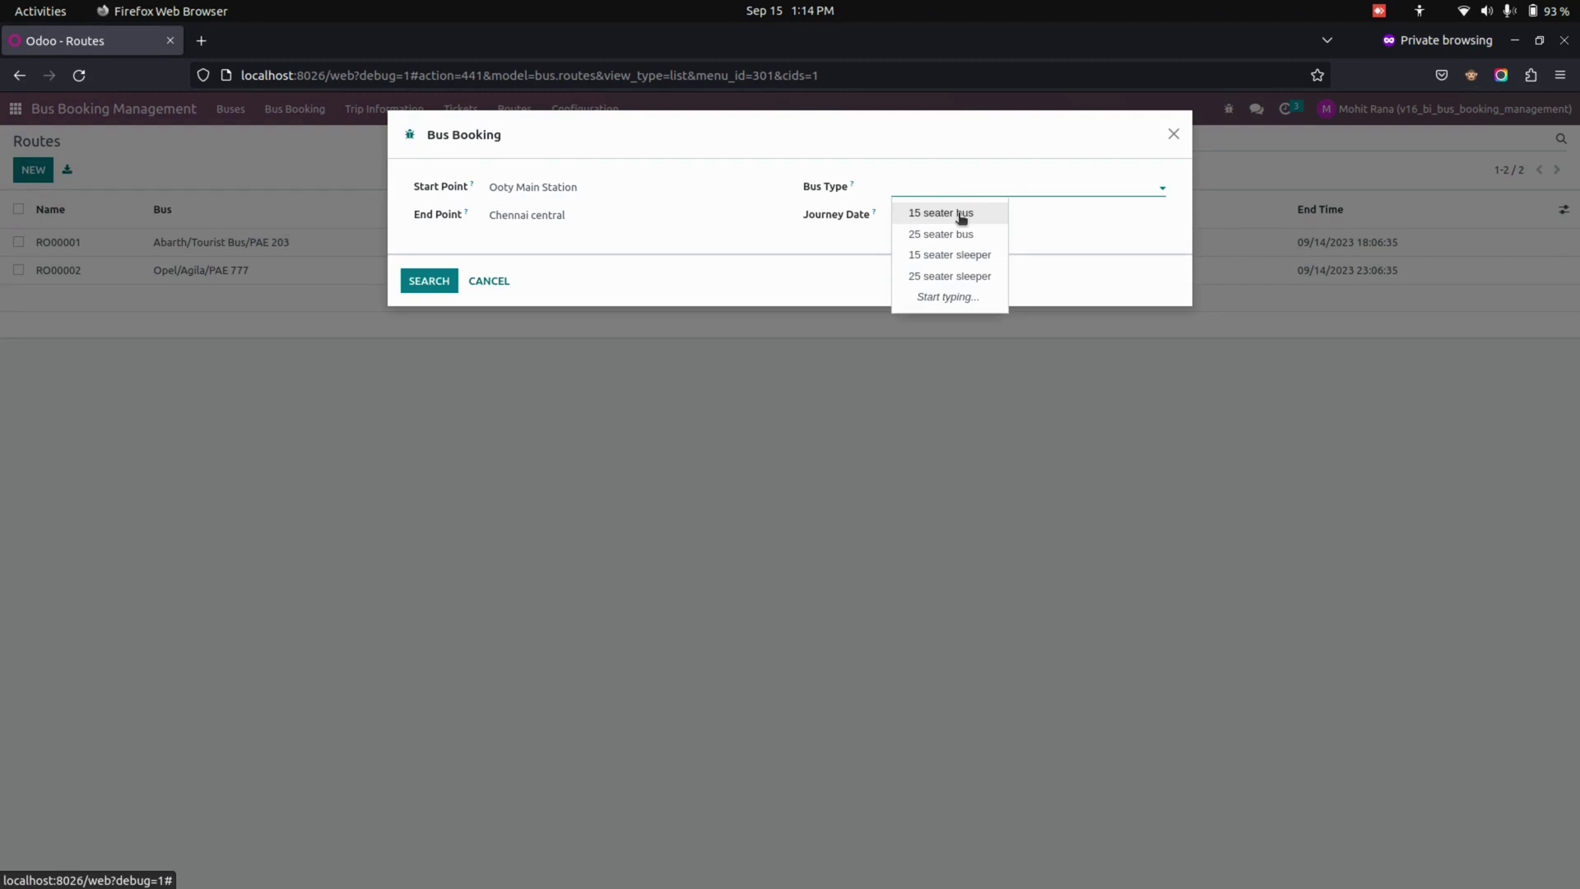
click(961, 216)
click(961, 217)
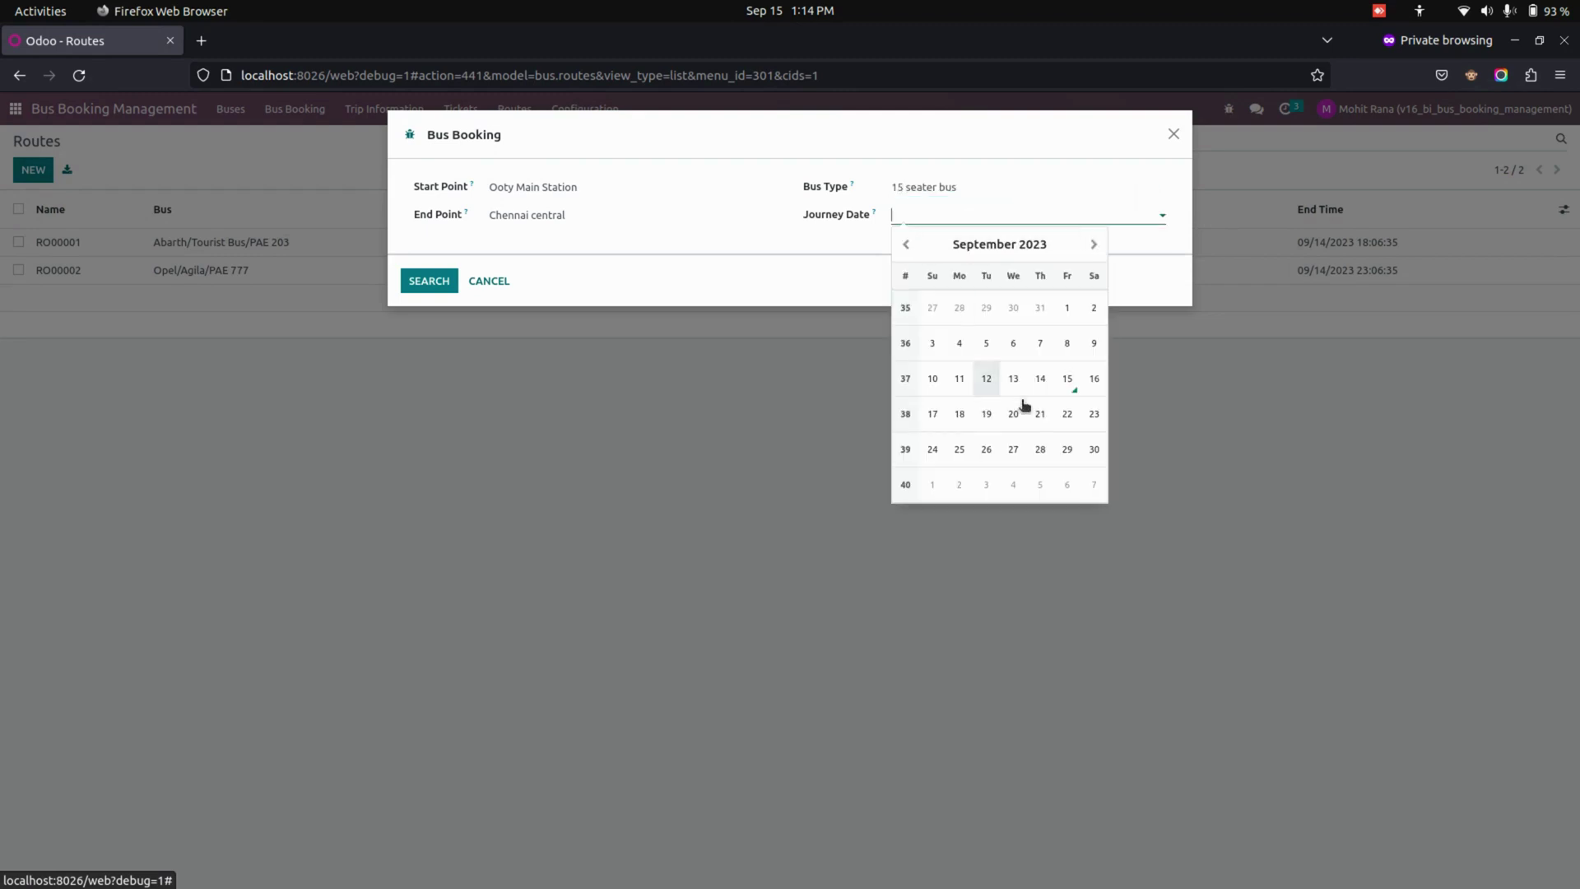
click(1050, 380)
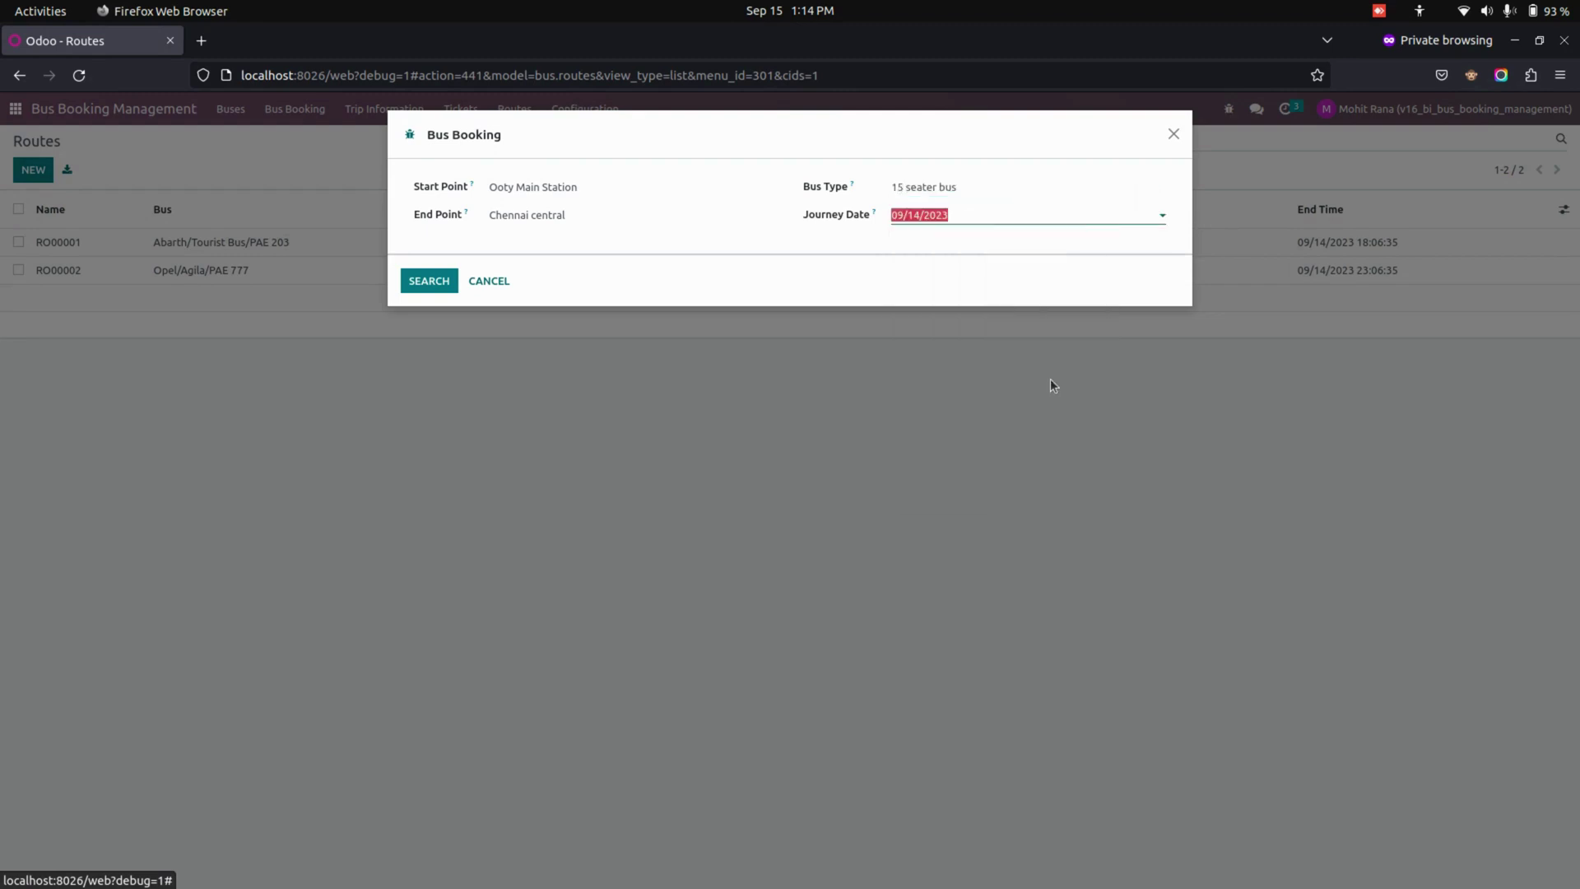
click(426, 282)
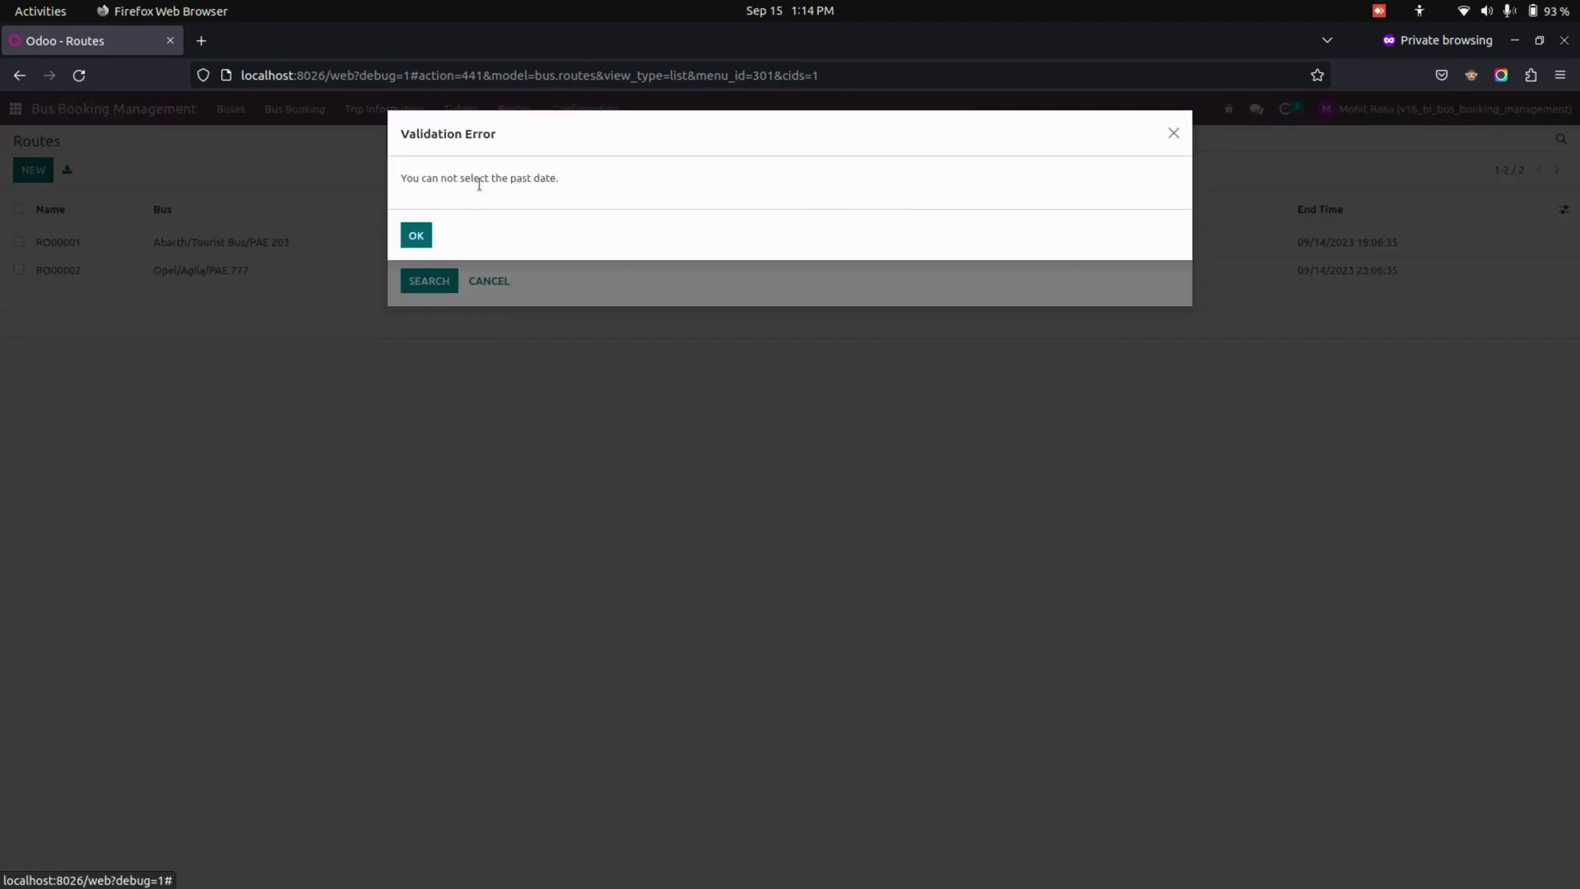
Dismiss the past-date error, cancel the search and start a new route
click(419, 234)
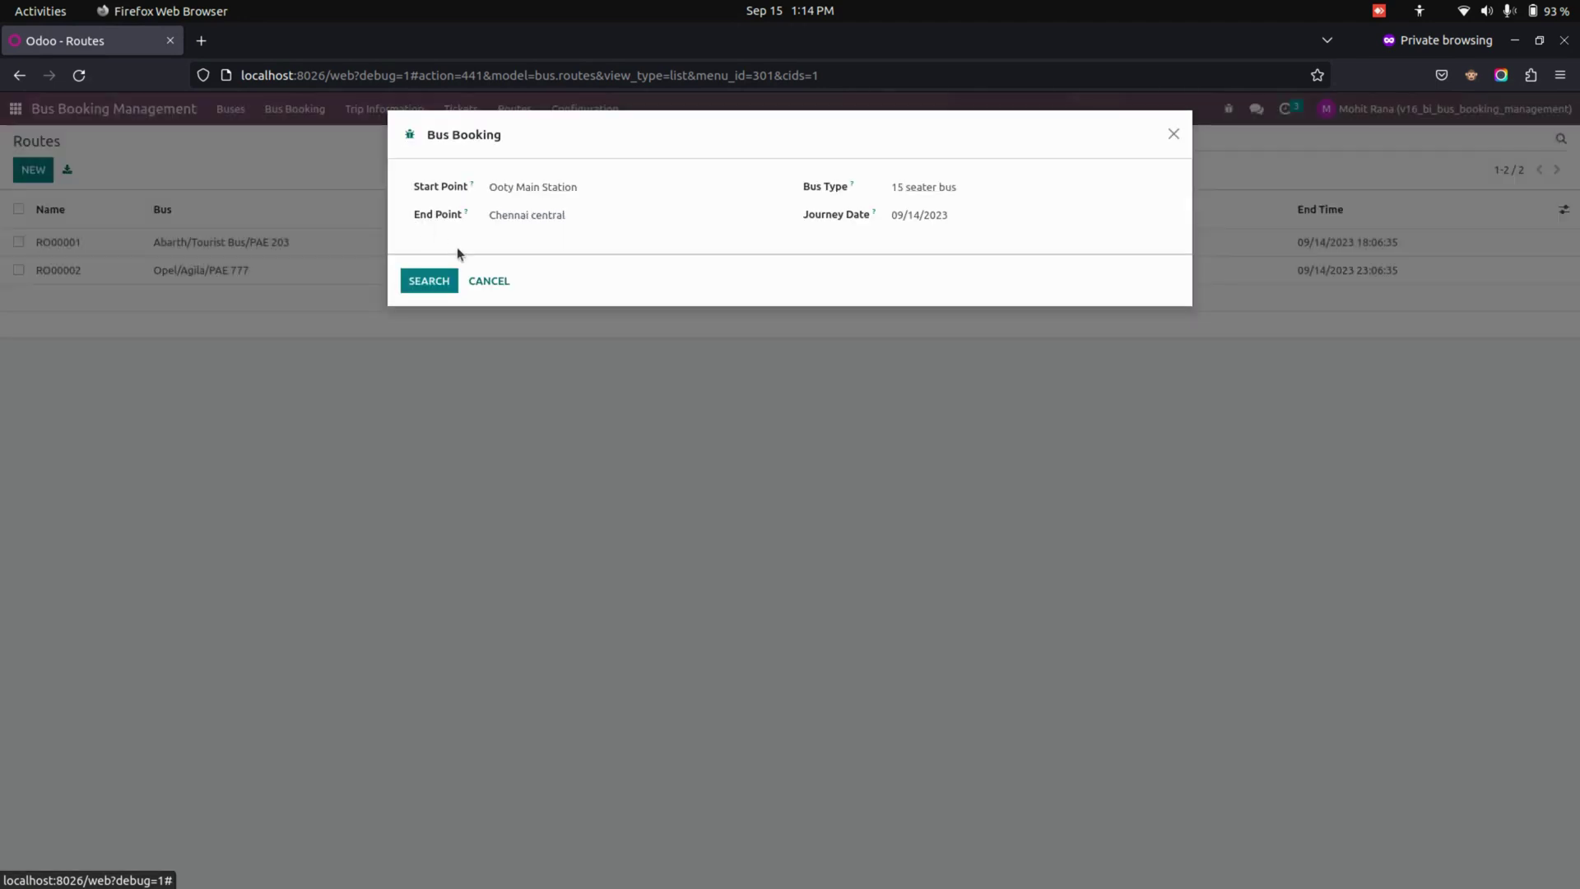
click(487, 281)
click(33, 169)
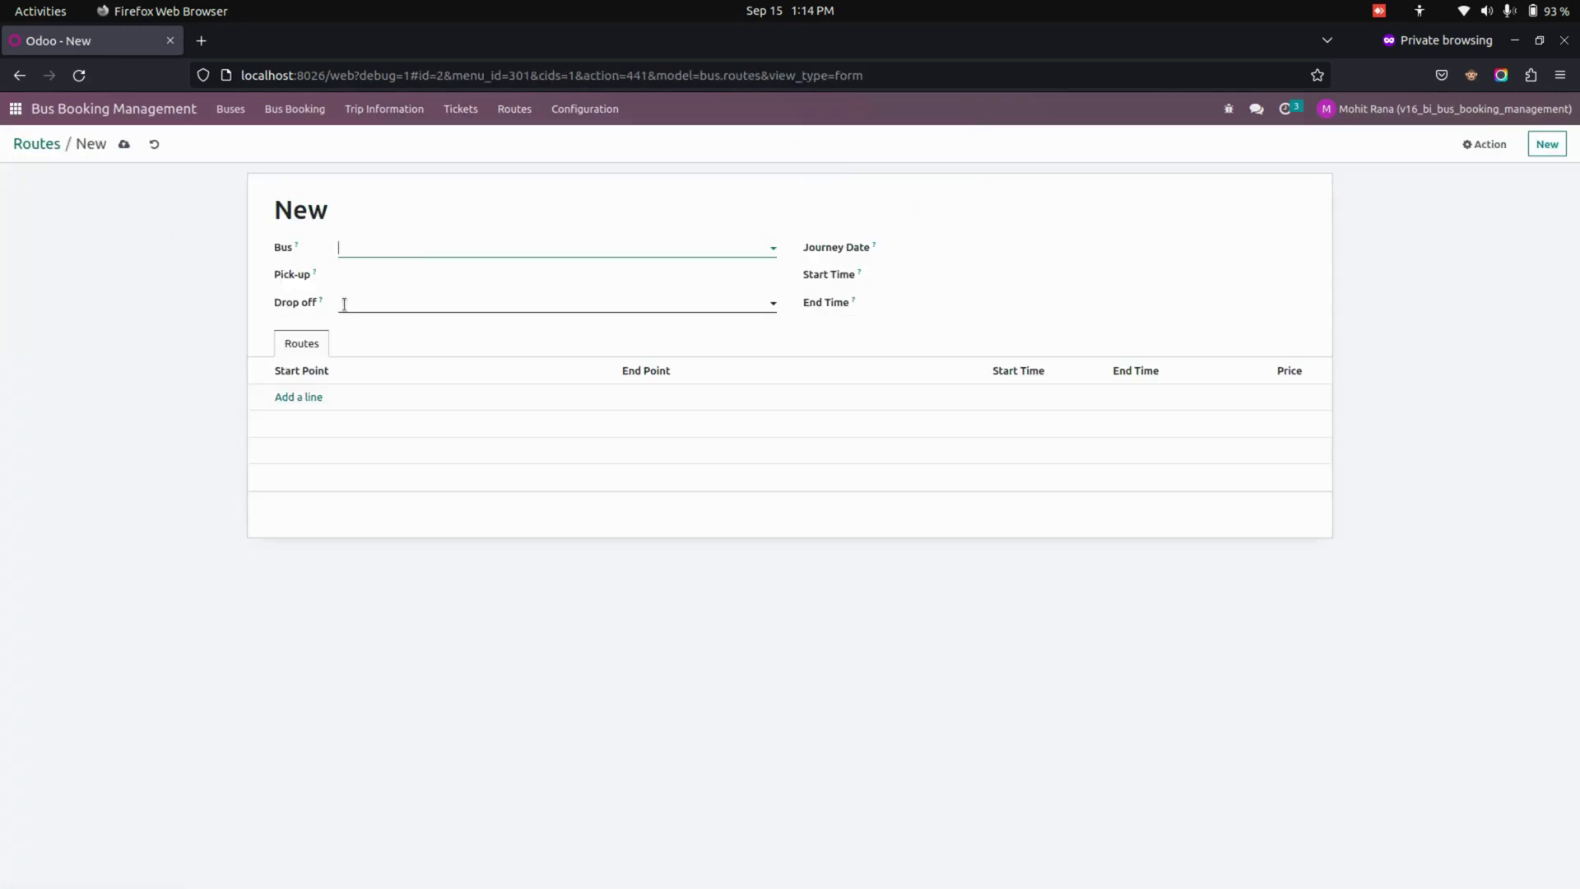
Assign bus PAE 203, Ooty Main Station to Chennai central, journey date 09/15/2023
click(433, 251)
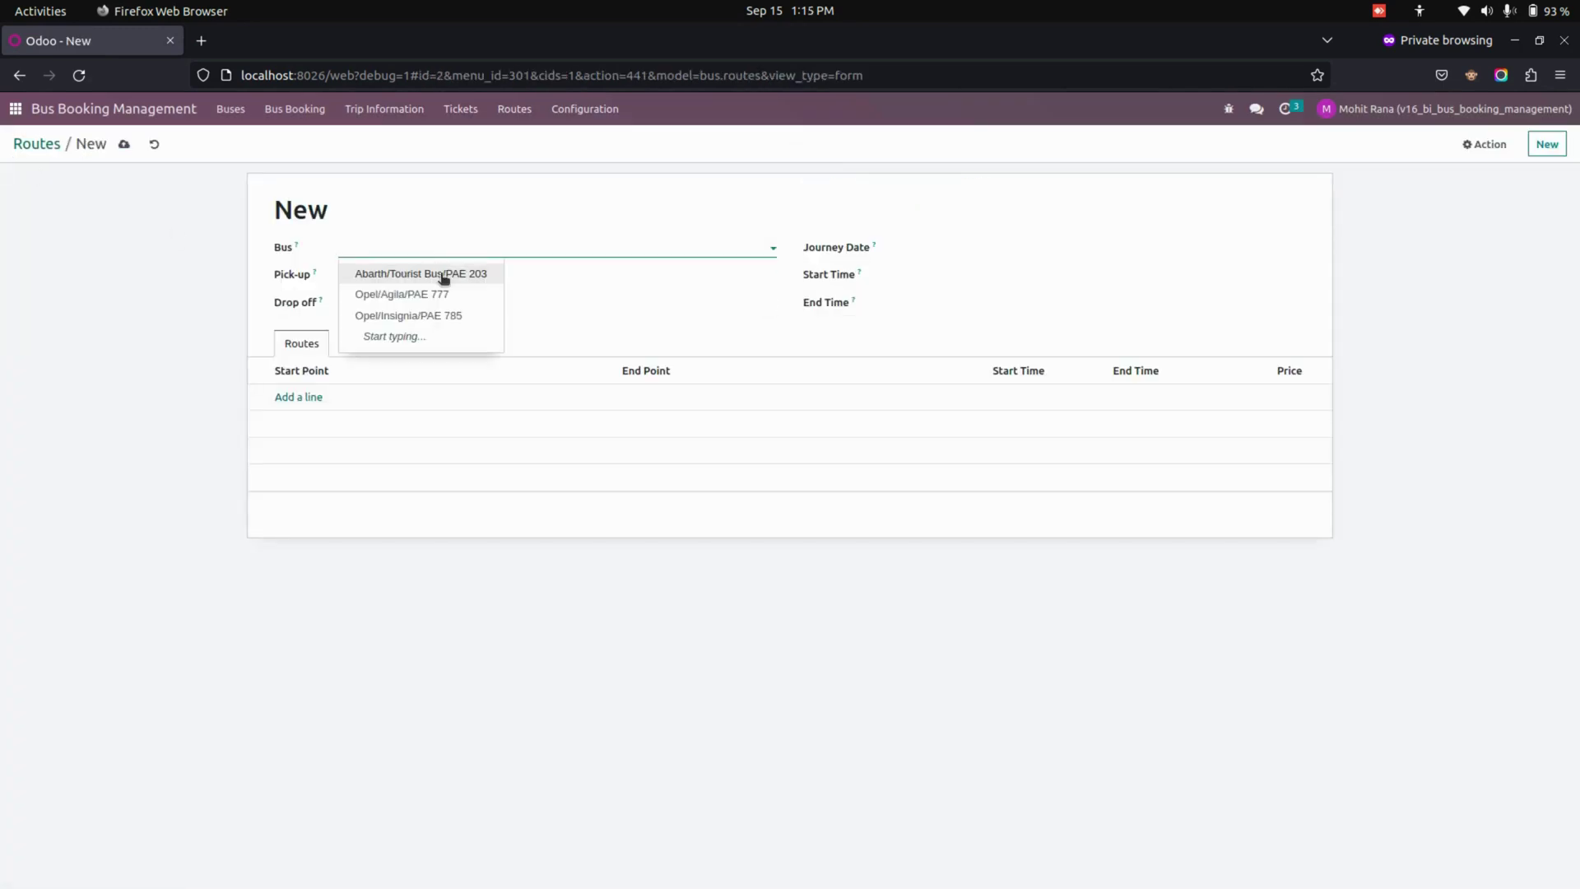
click(441, 275)
click(770, 250)
click(415, 282)
click(409, 274)
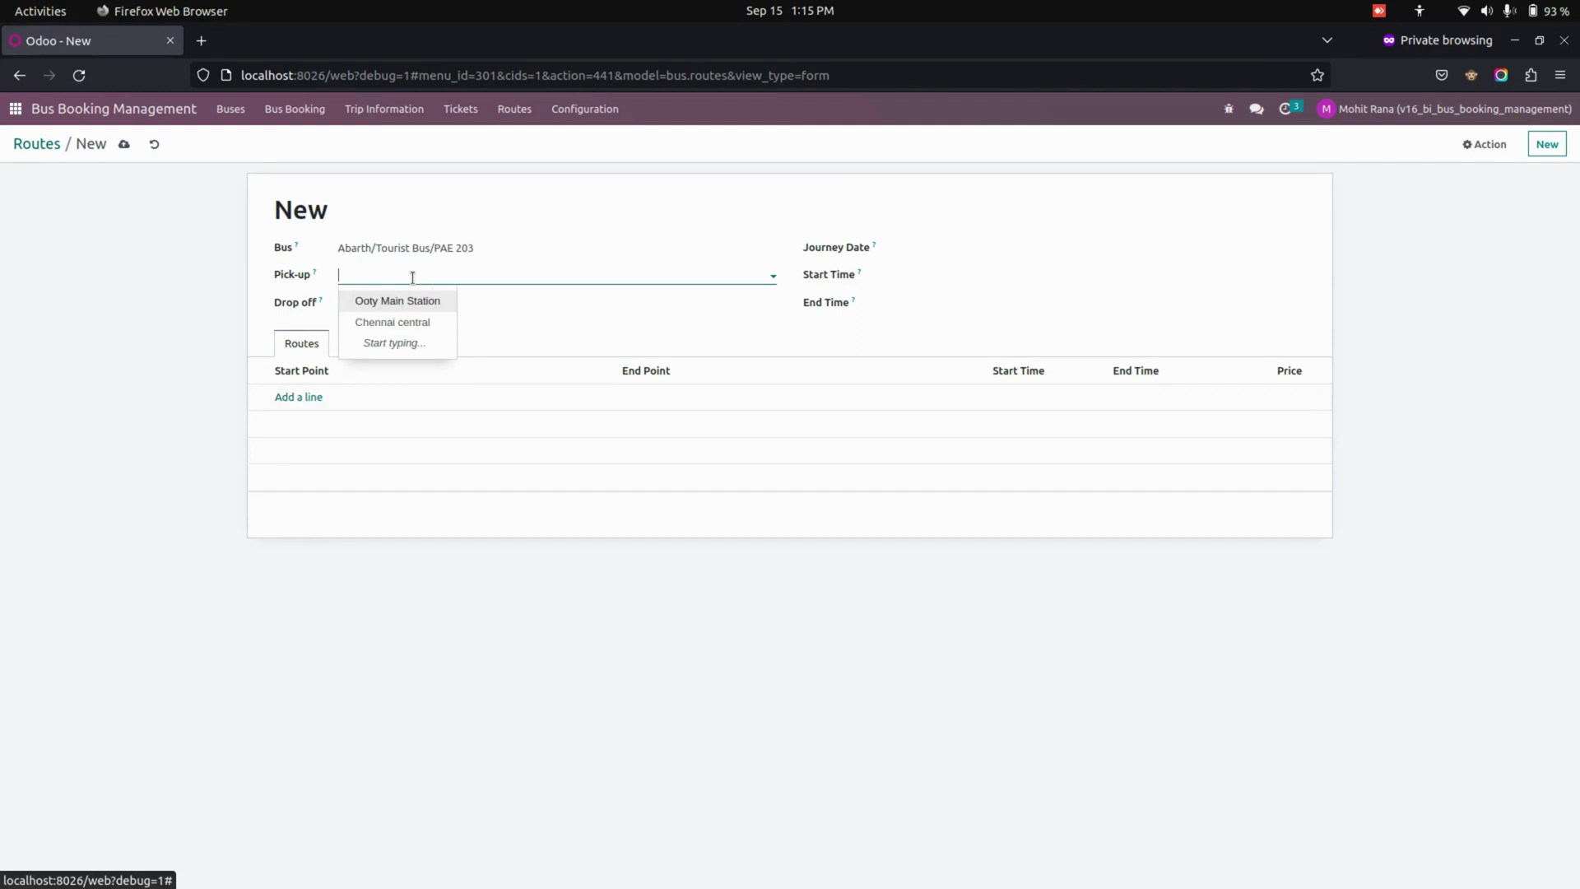
click(411, 301)
click(409, 303)
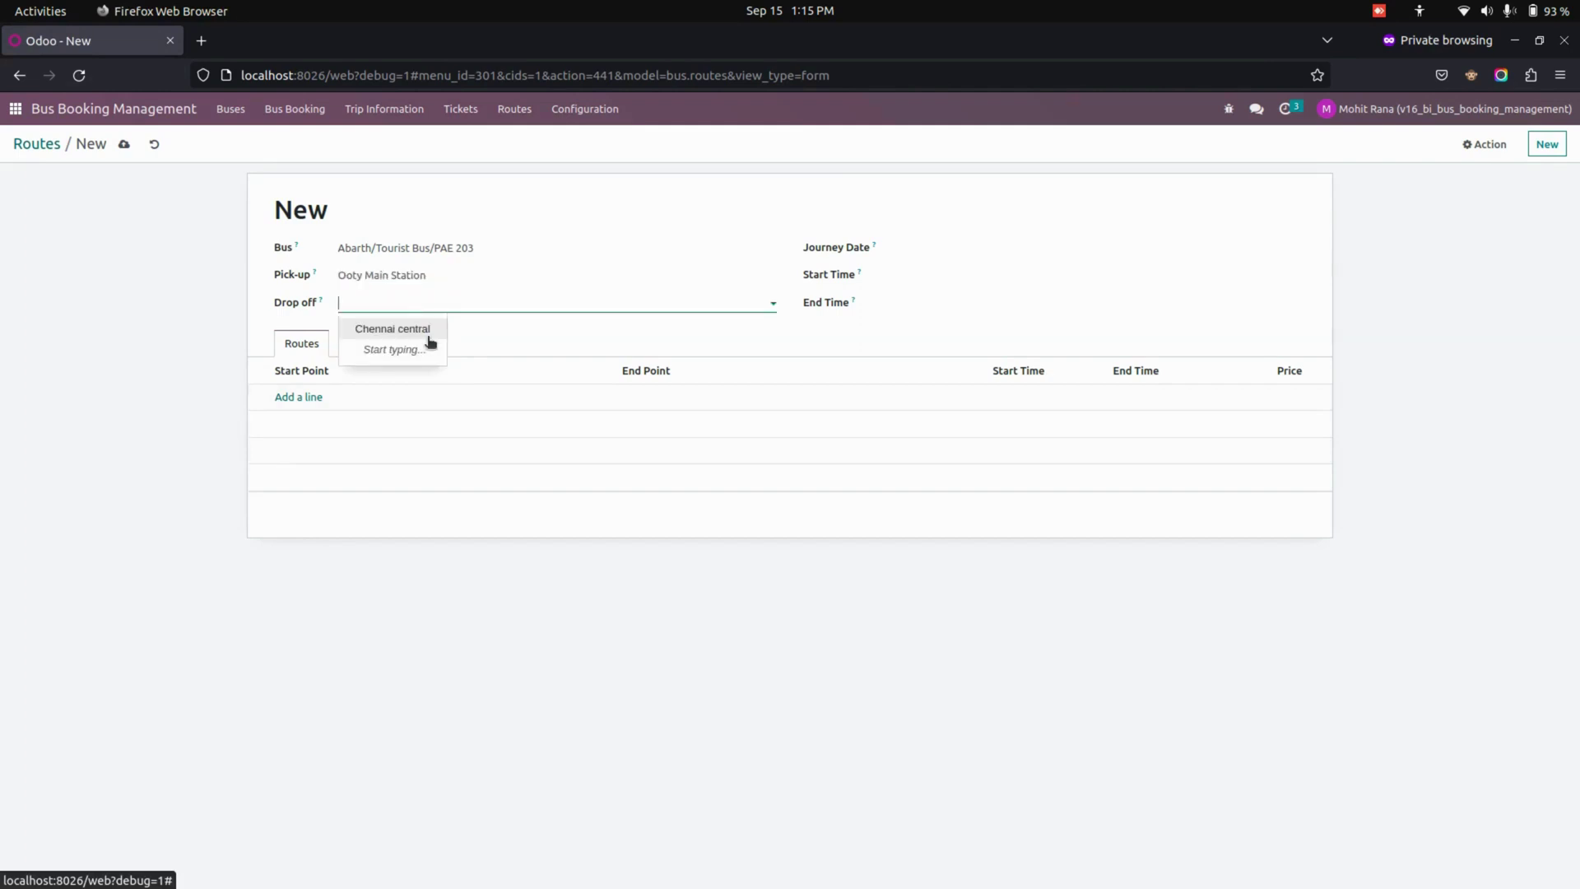
click(428, 338)
click(968, 251)
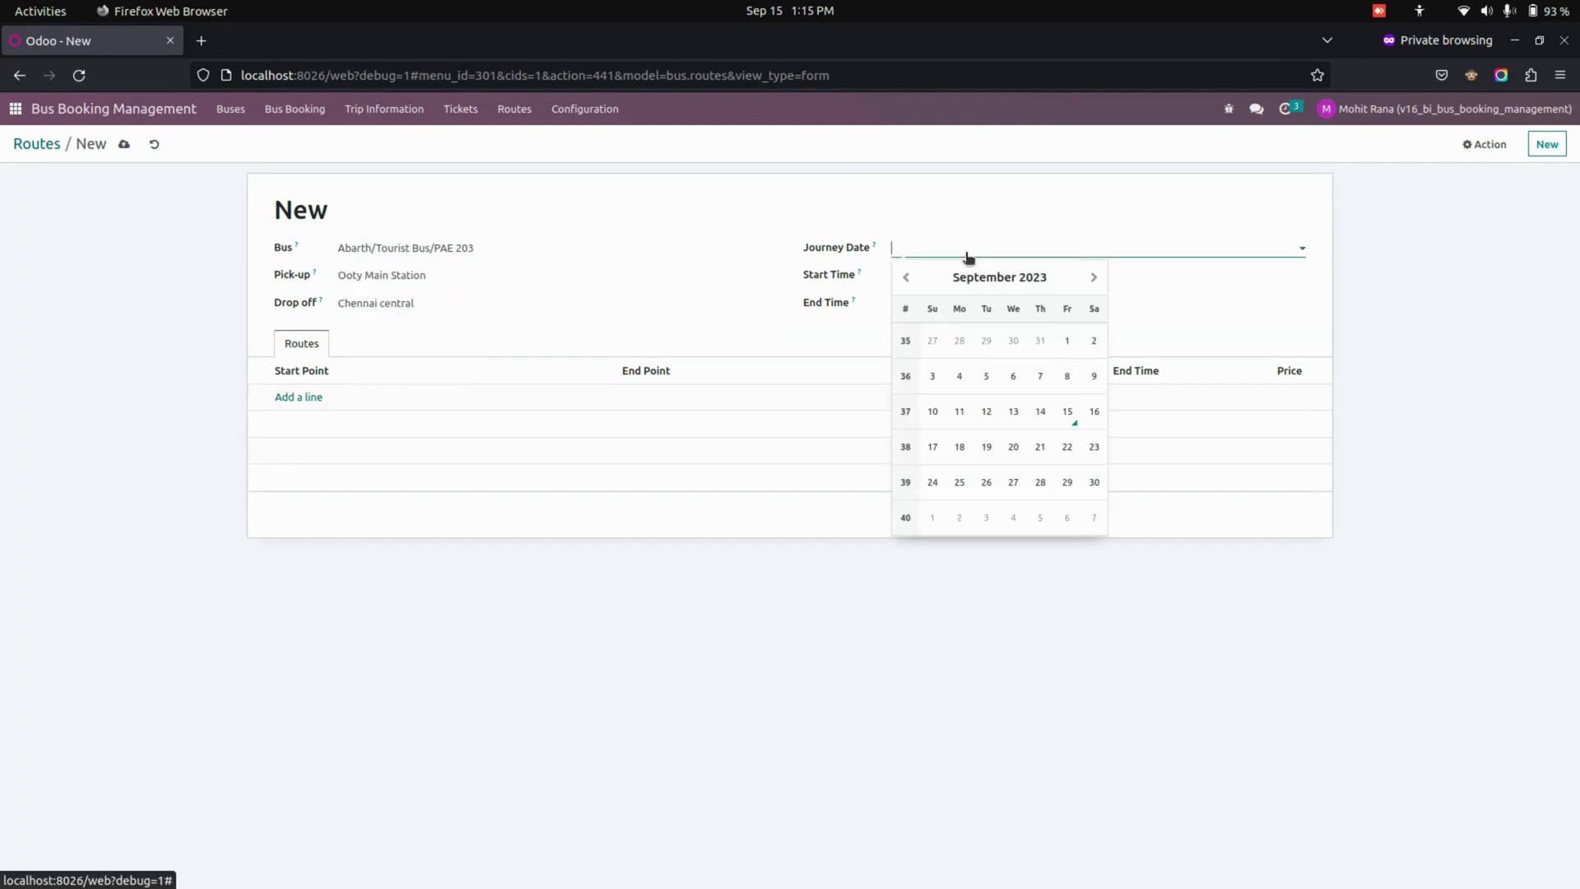
click(1073, 411)
Set the route to start 15 September at 08:15 and end at 22:15
click(999, 277)
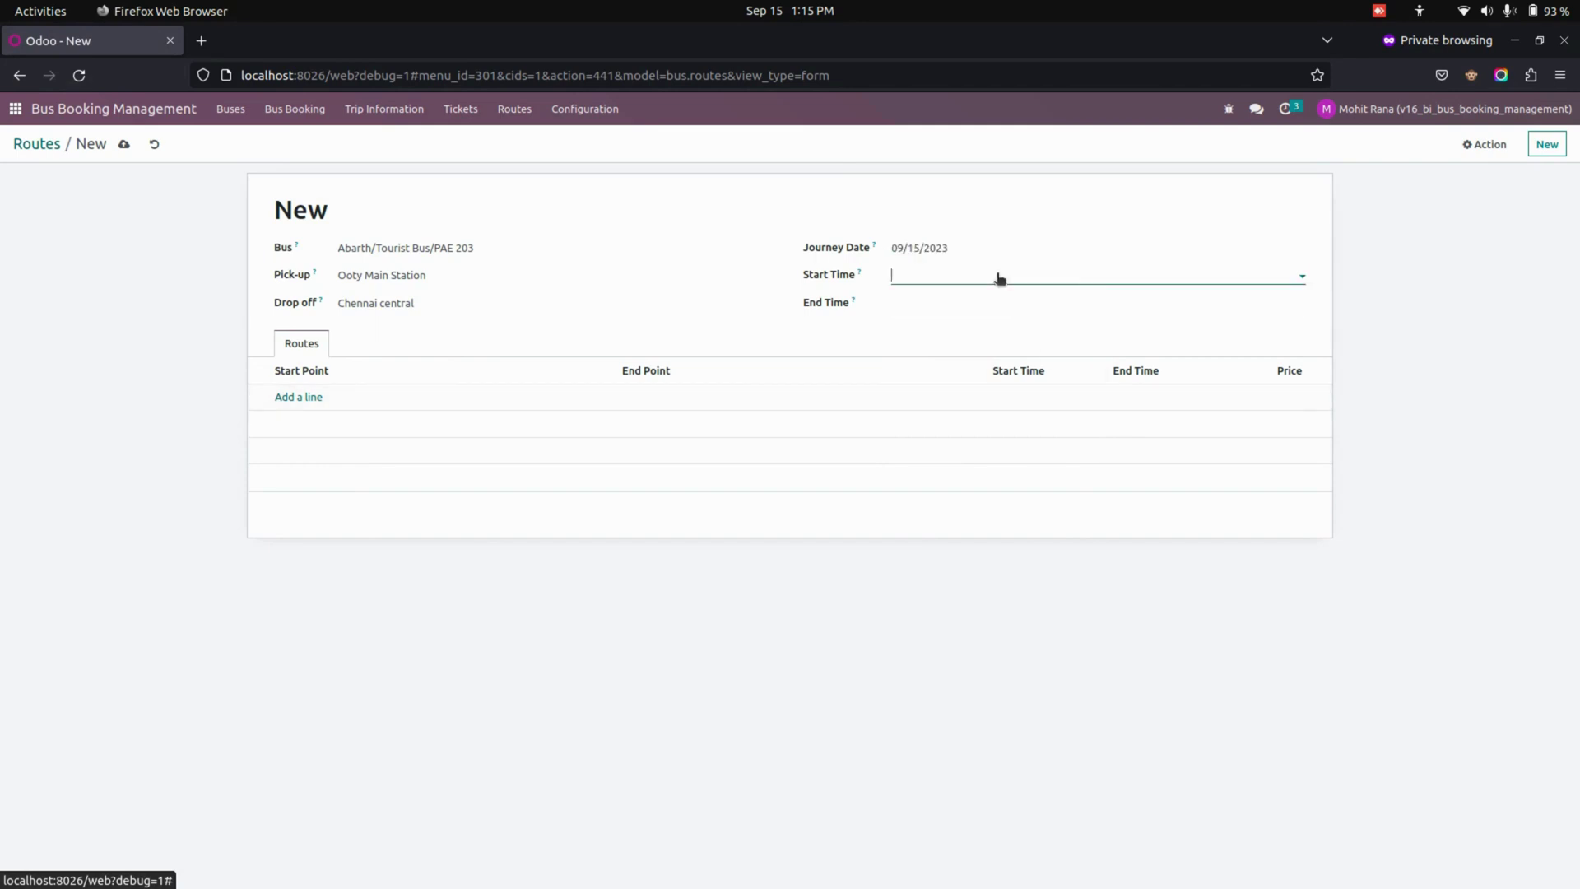
click(1069, 440)
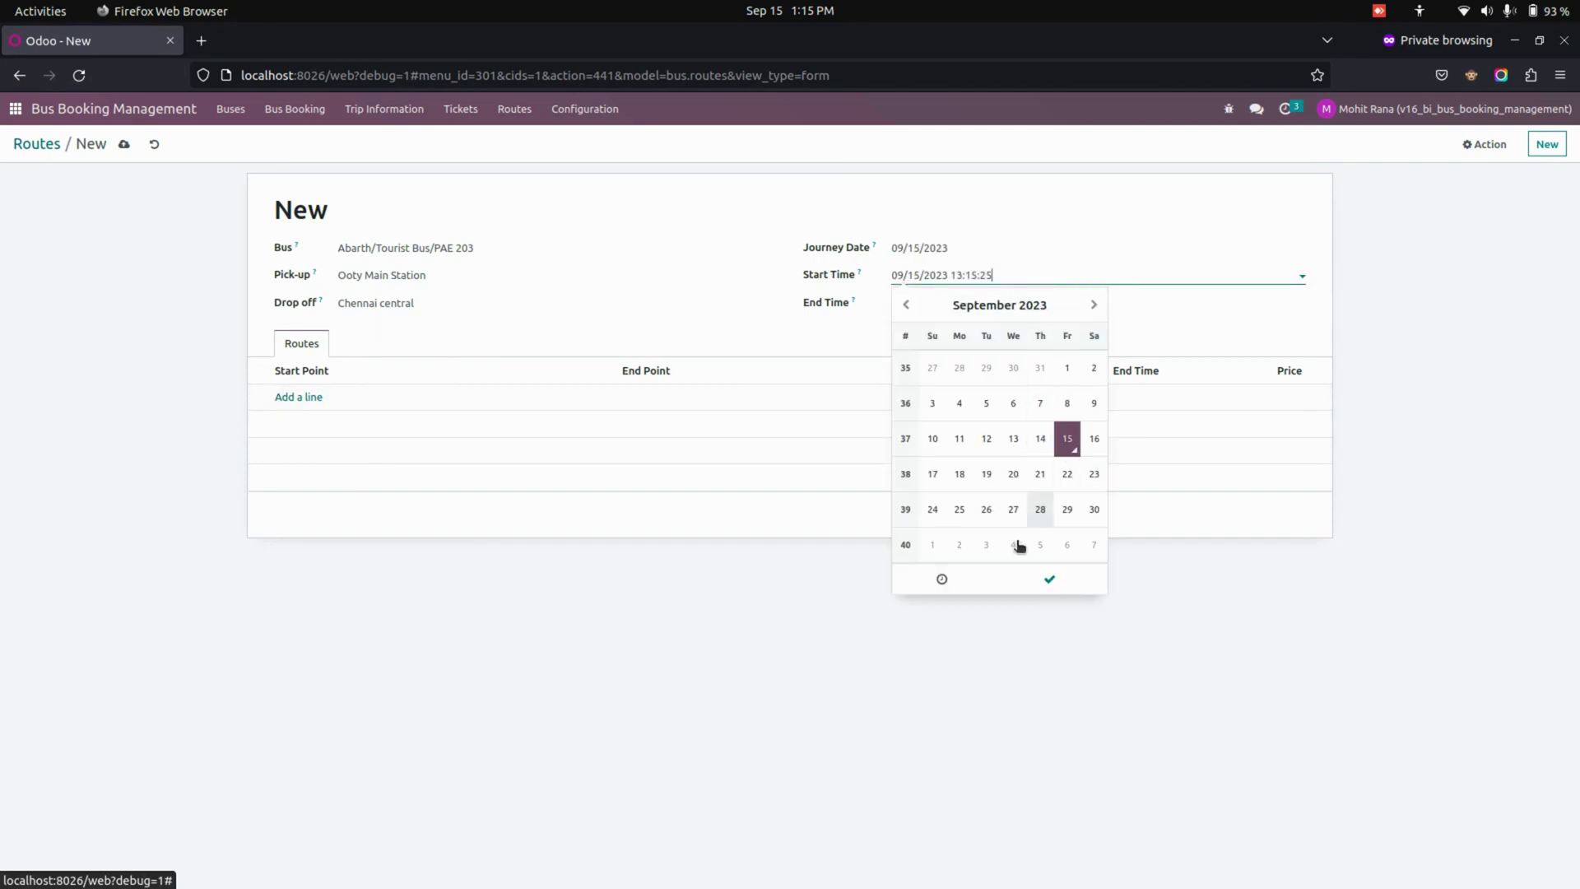
click(940, 581)
click(916, 402)
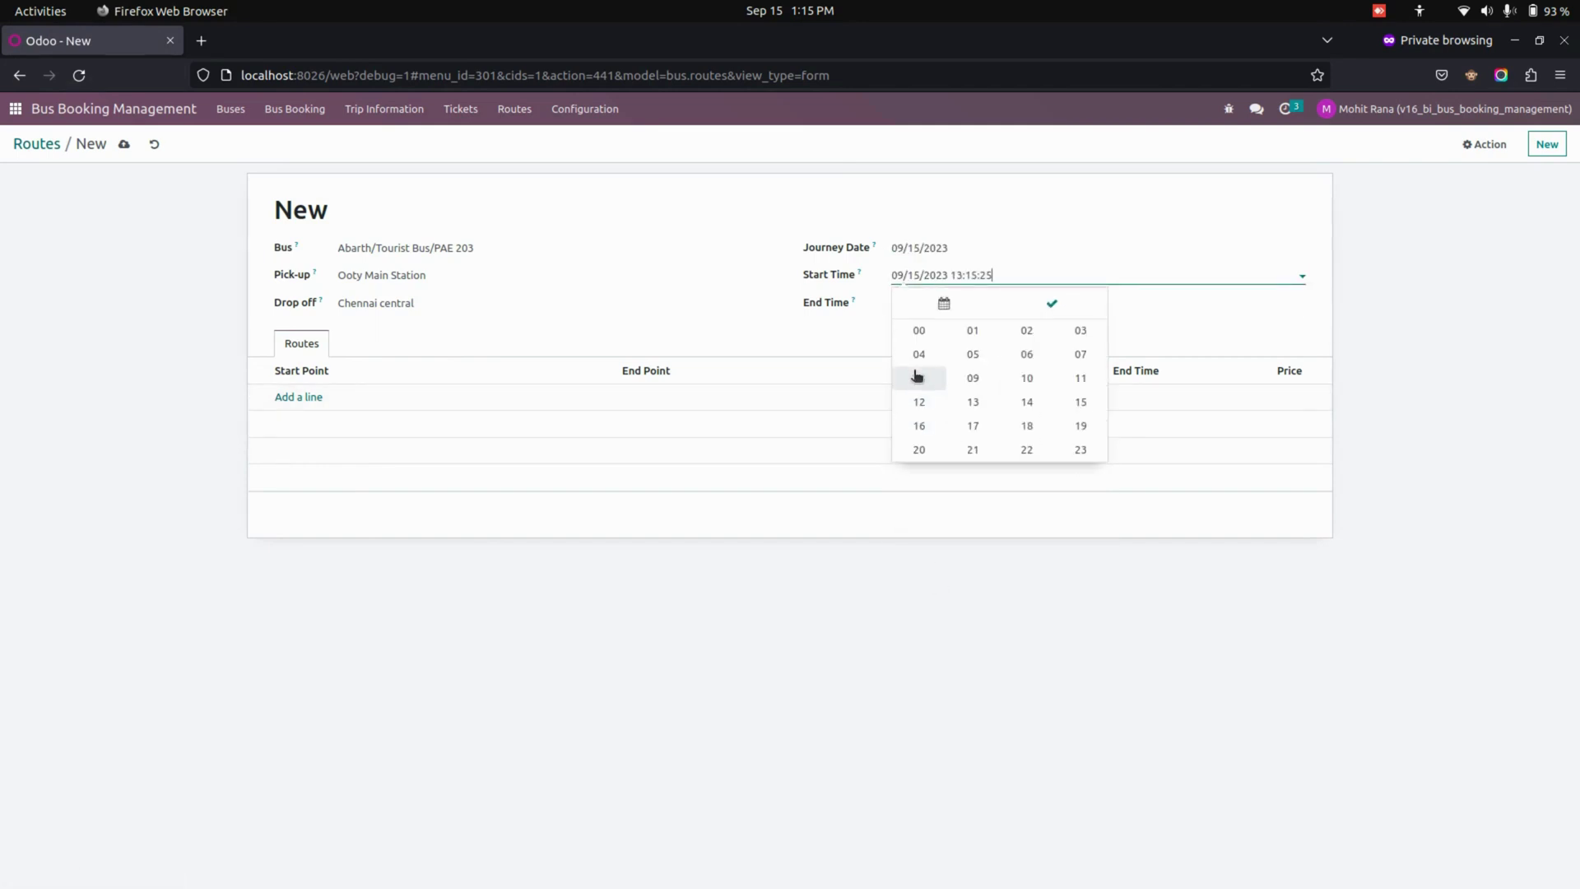
click(921, 377)
click(1188, 296)
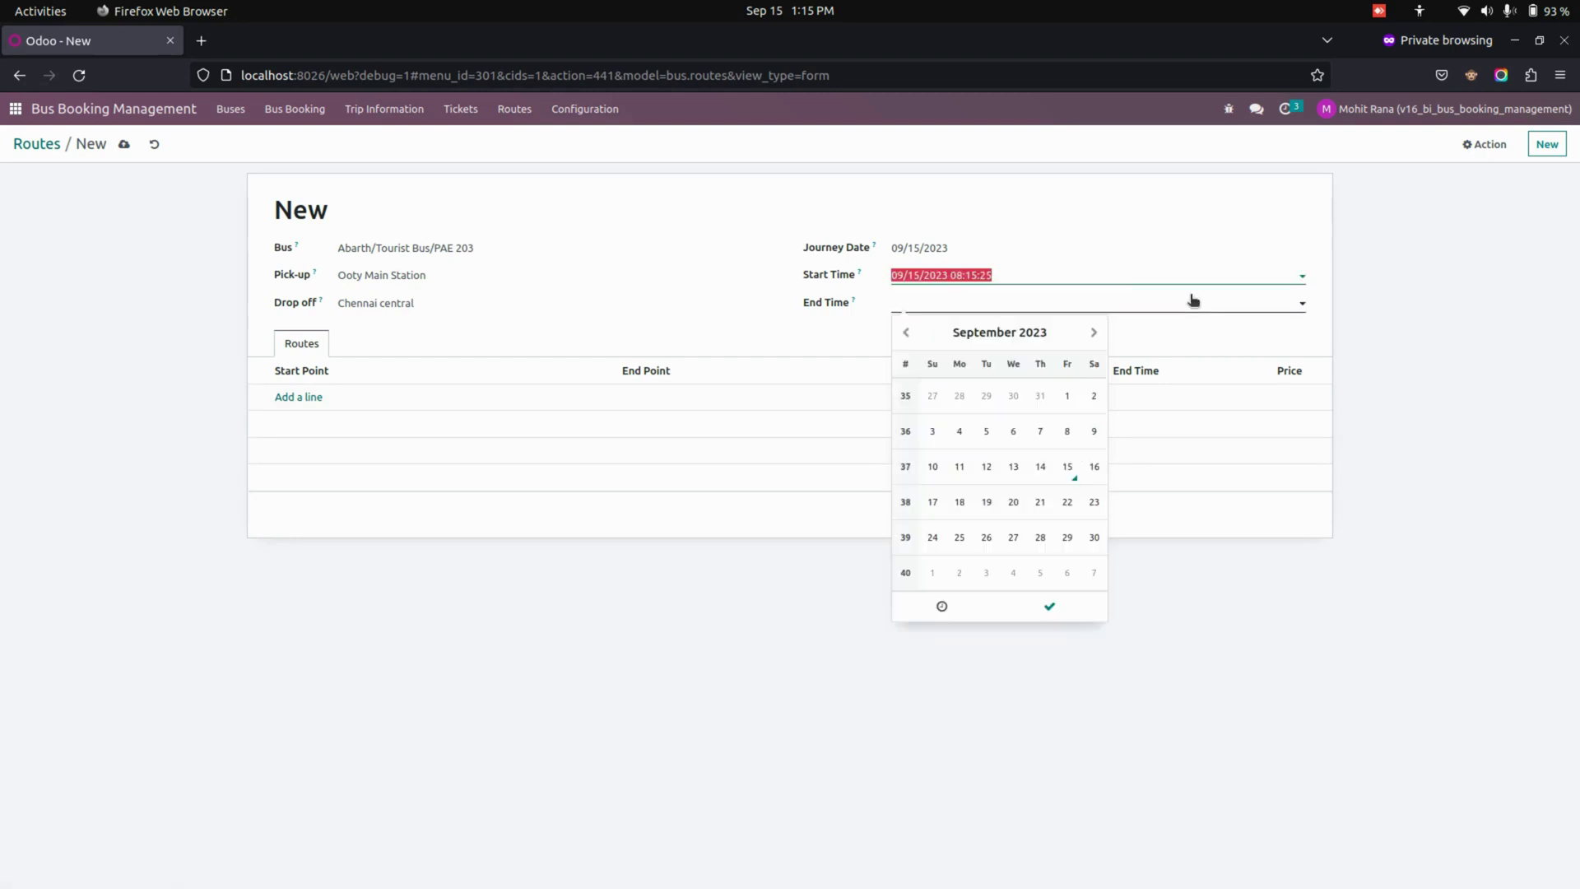
click(1067, 466)
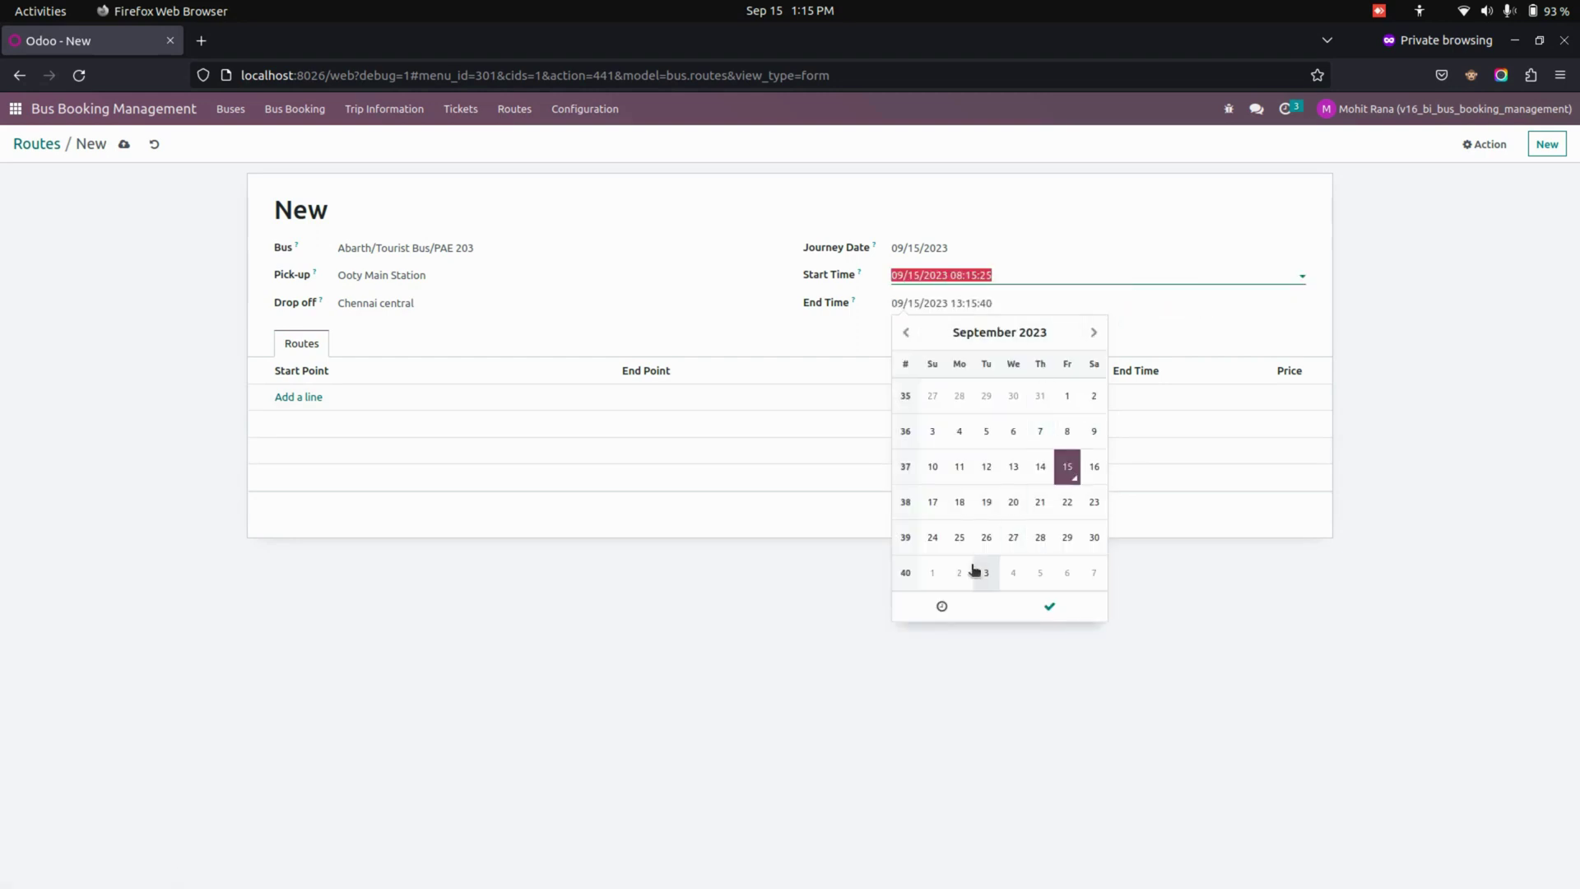
click(942, 605)
click(917, 430)
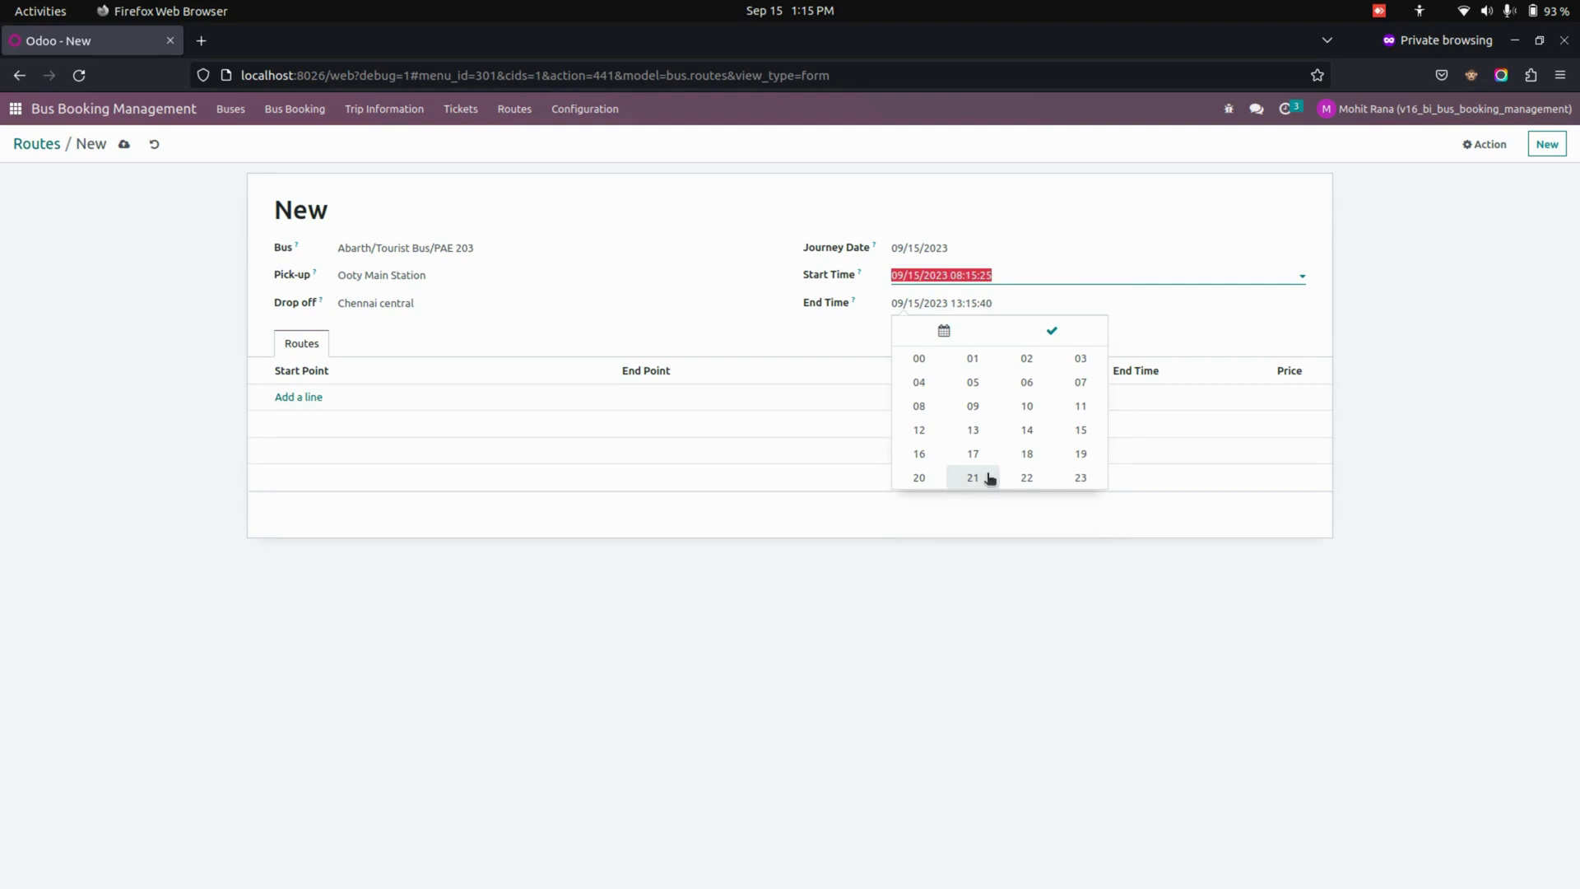
click(1026, 477)
click(729, 481)
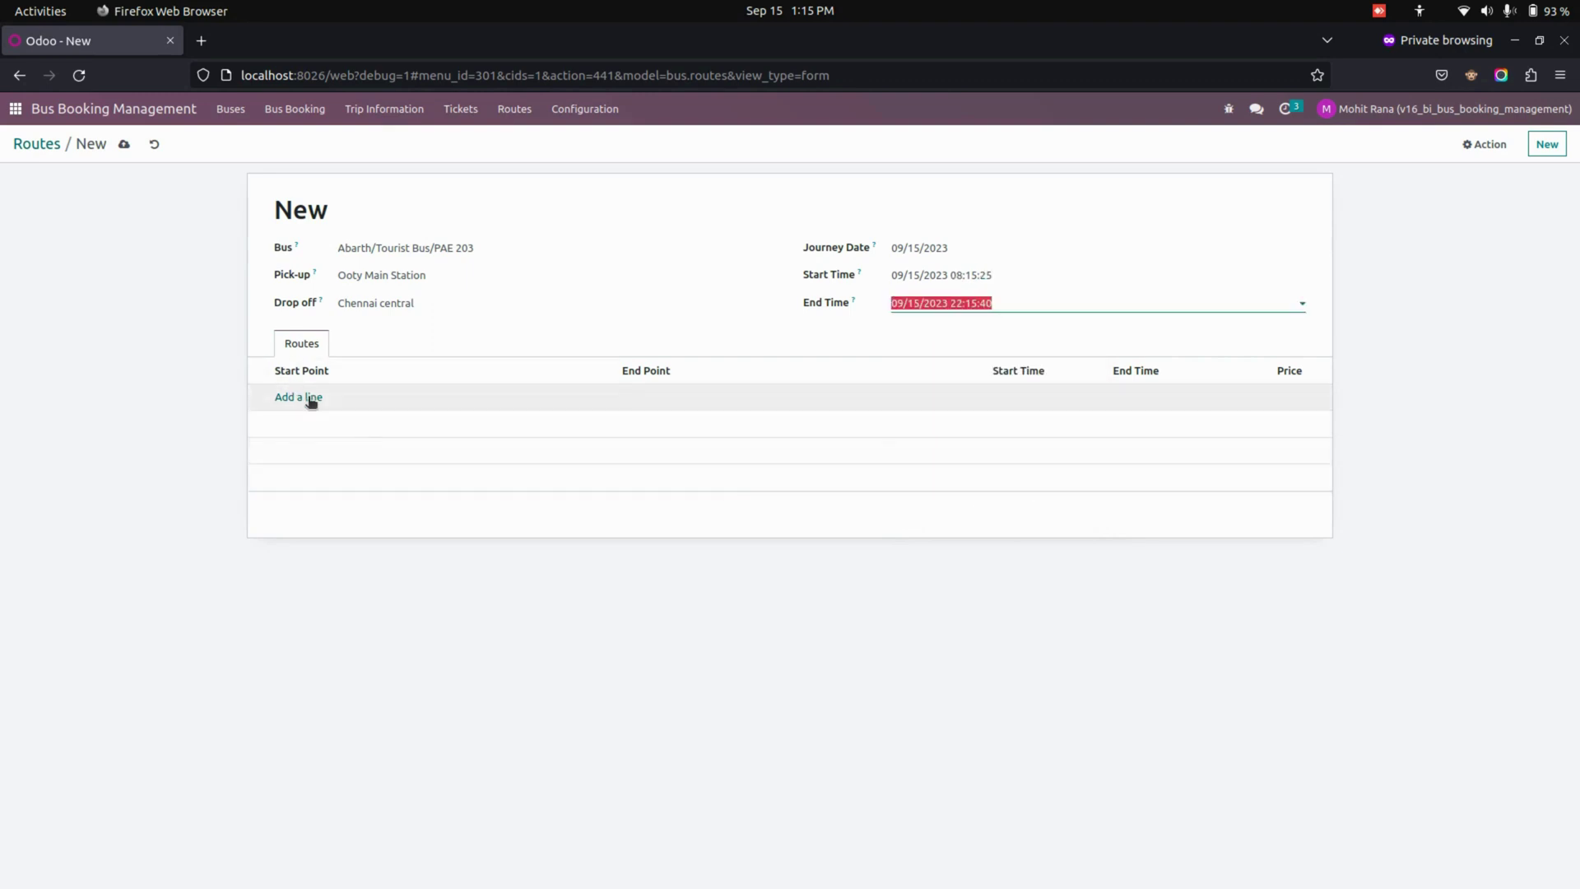
Add a route line Ooty Main Station to Chennai central starting 15 September, price 1,454
click(310, 397)
click(308, 397)
click(327, 420)
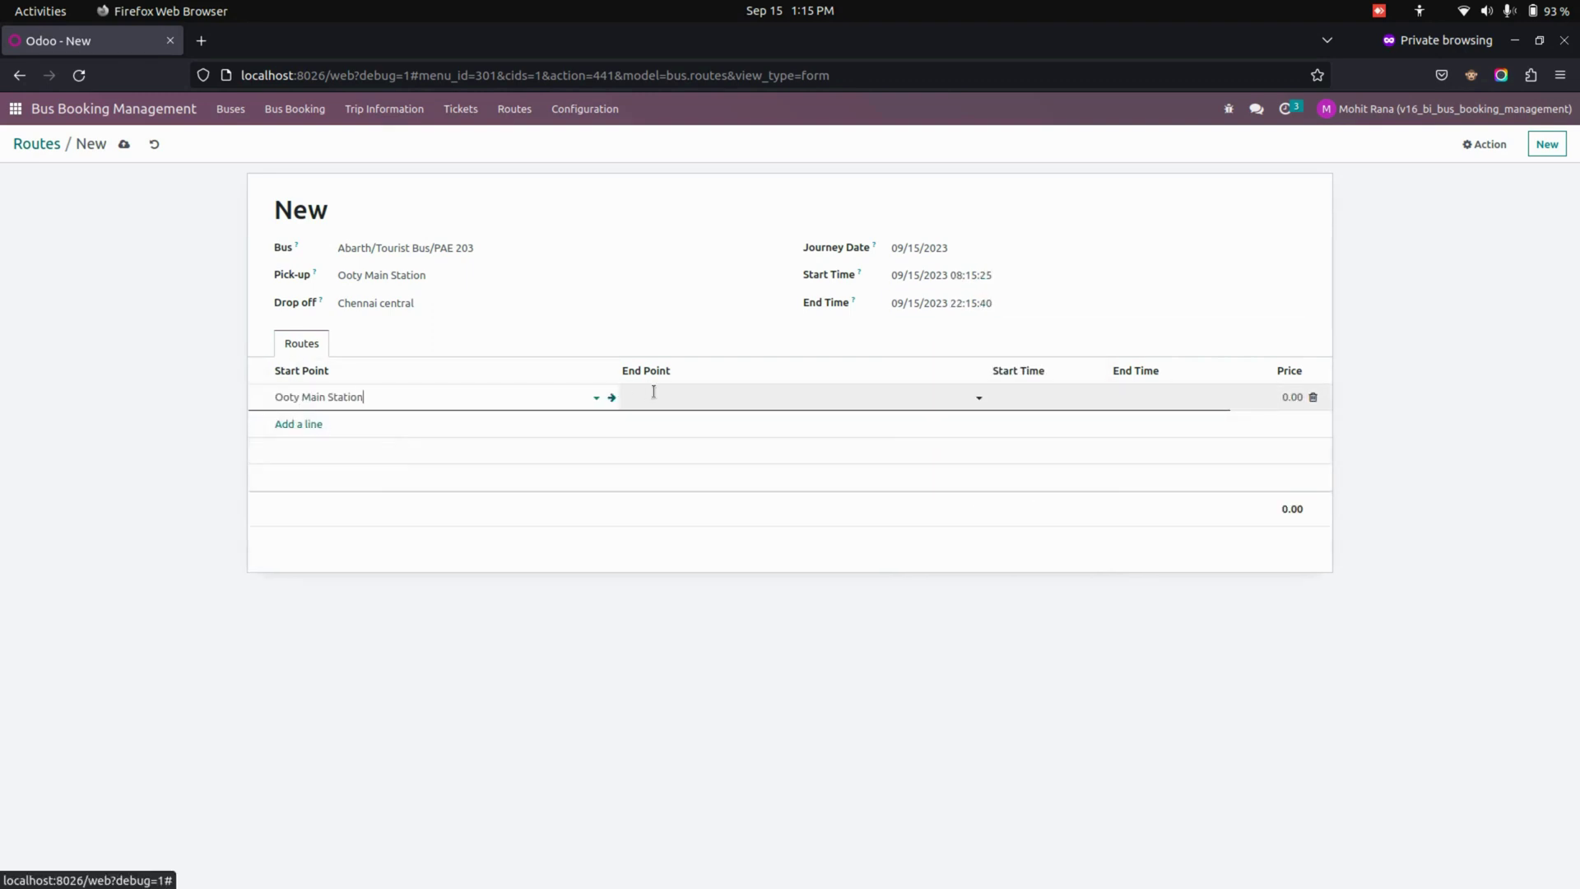
click(658, 397)
click(680, 421)
click(1015, 396)
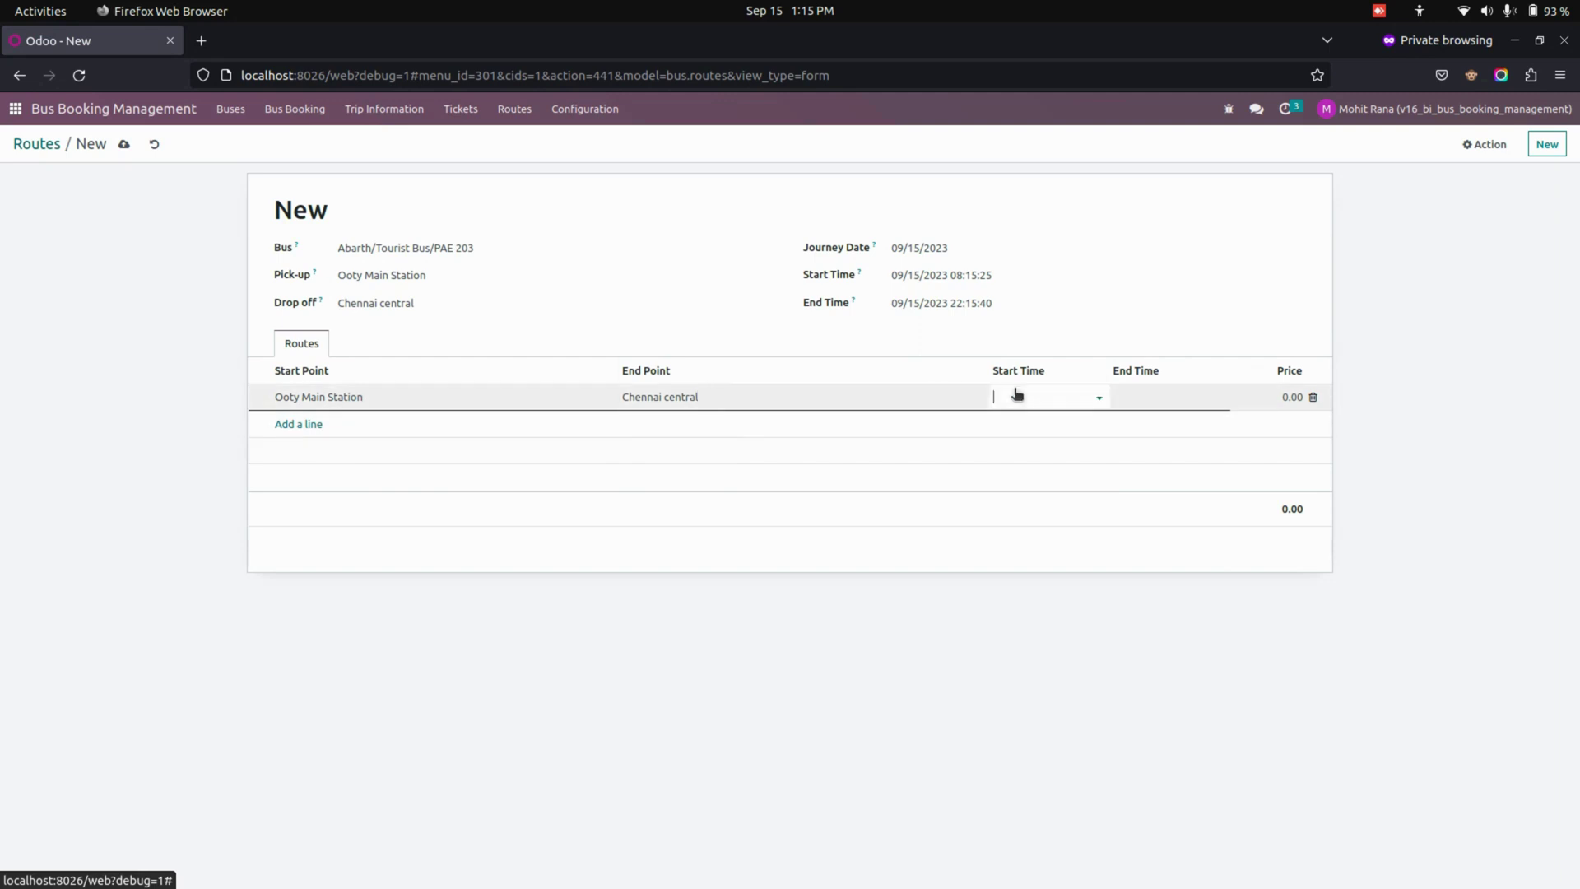
click(1172, 558)
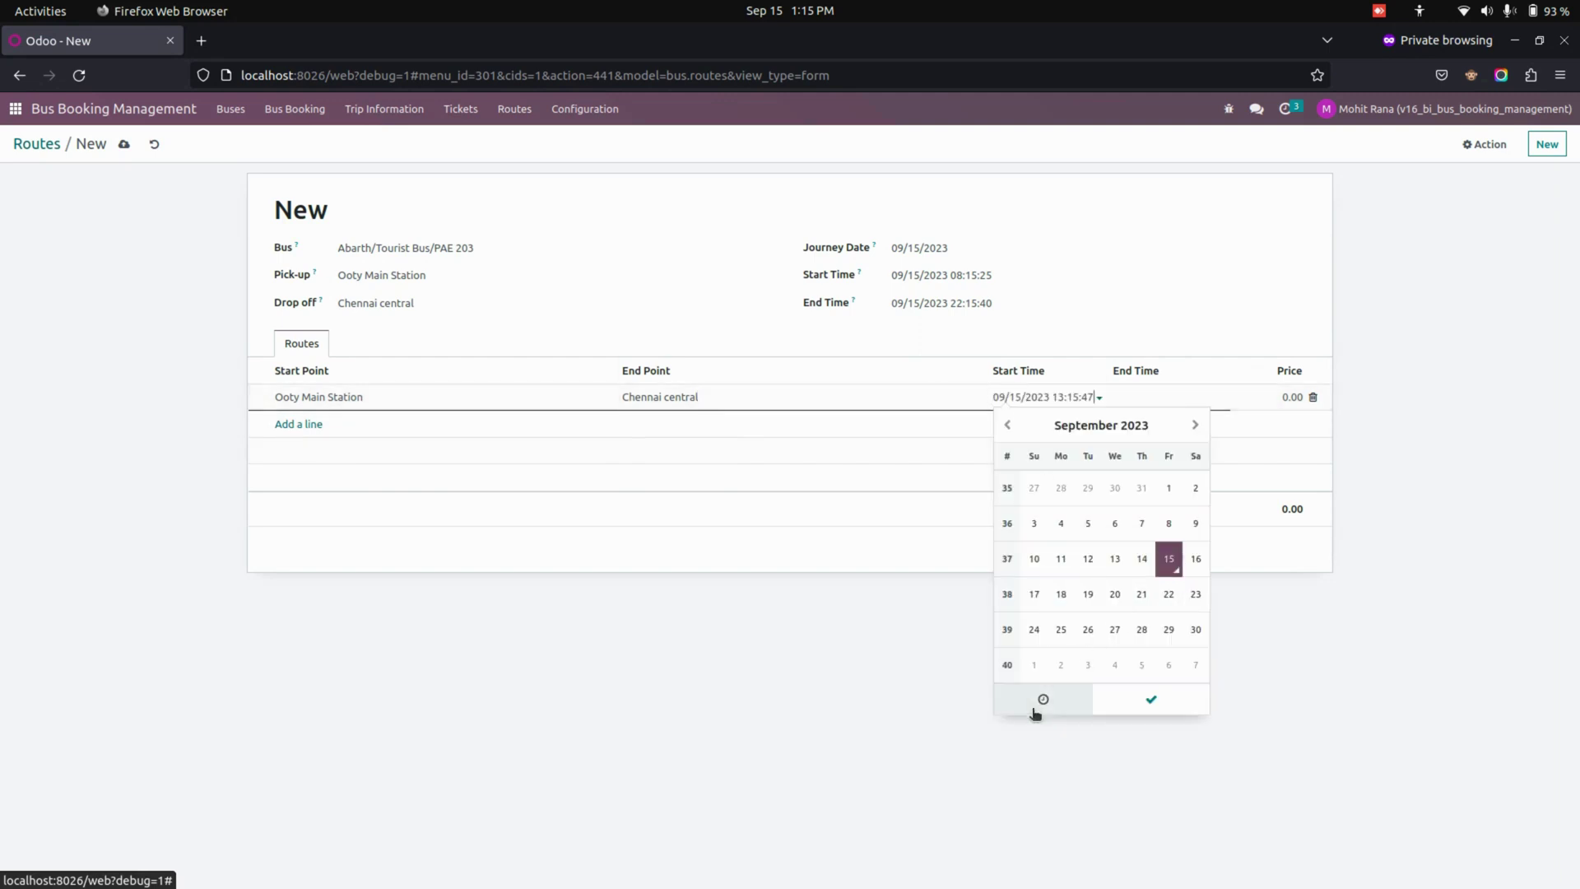
click(1043, 700)
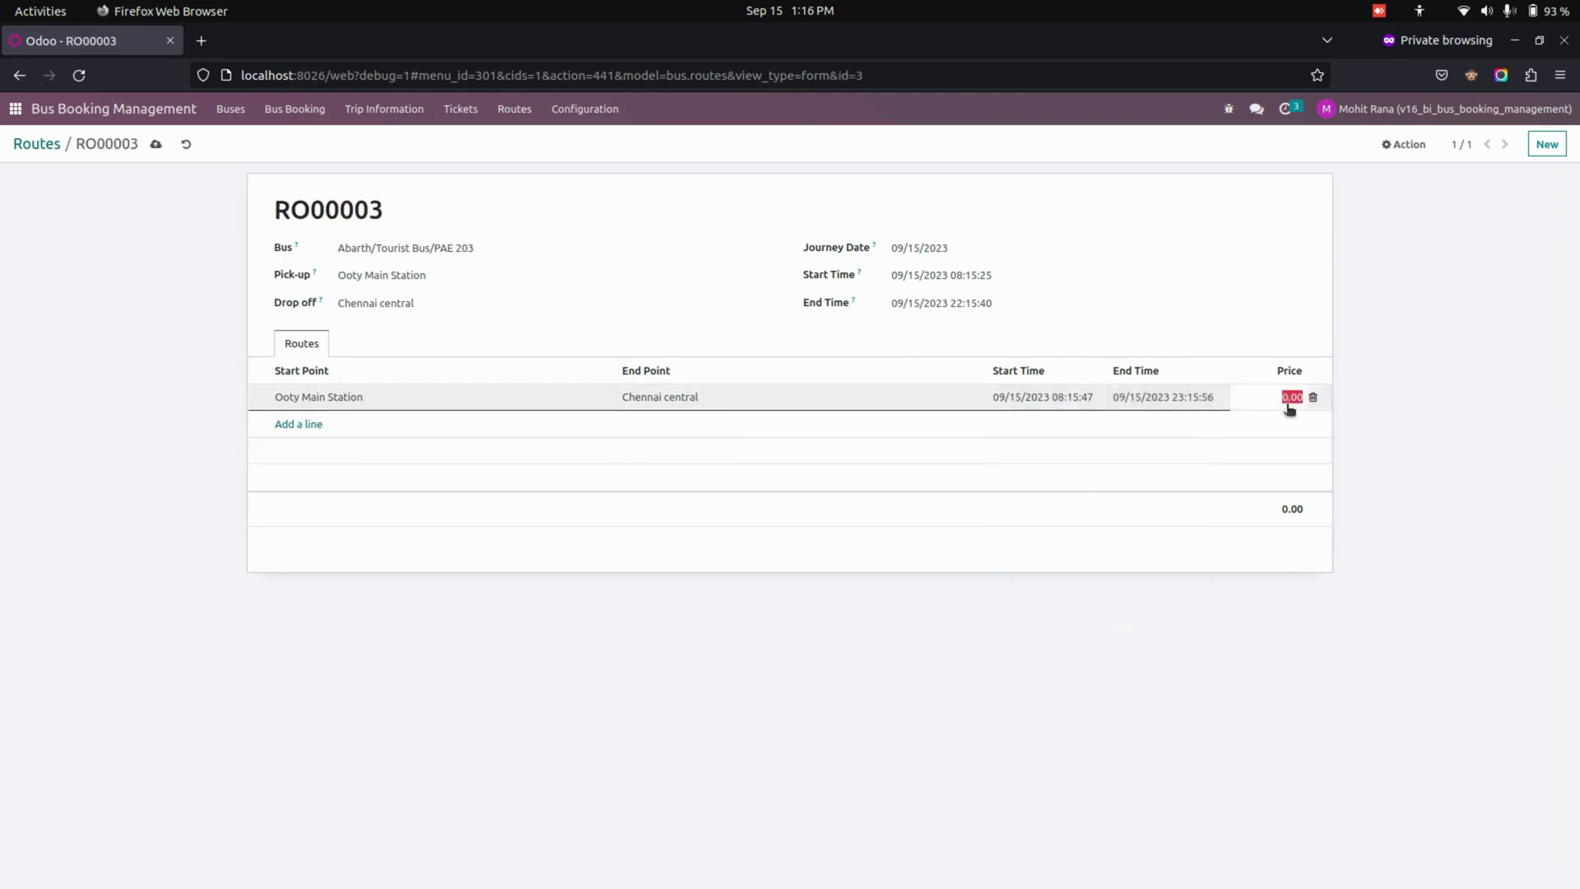
text(1,454)
After the validation error, set the line's end time to 22:15:00 and save RO00003
click(156, 145)
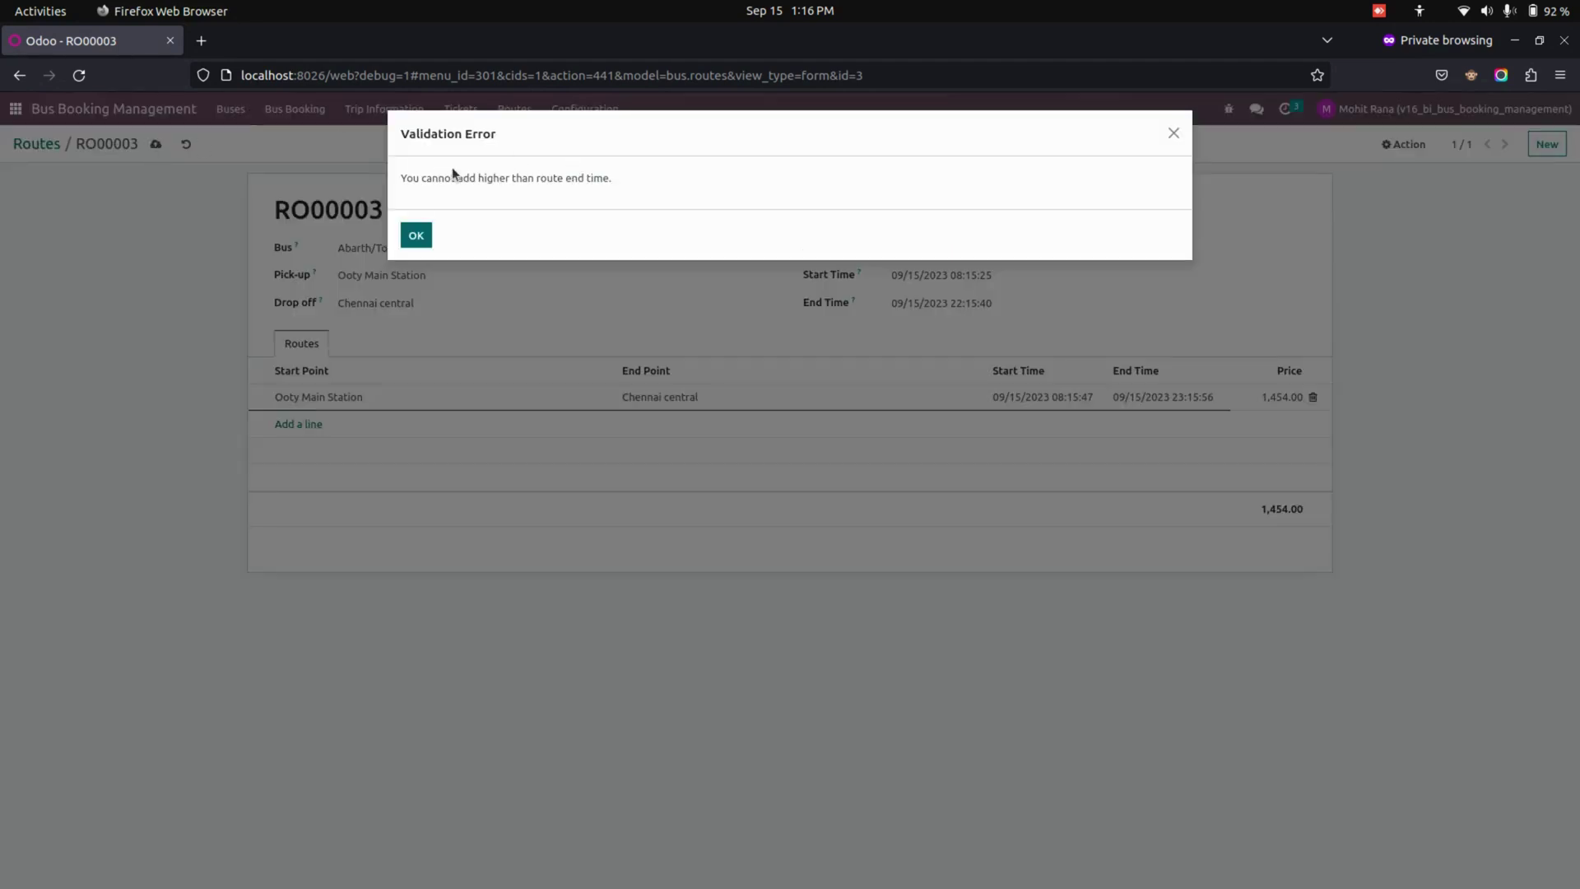
click(418, 236)
click(1171, 399)
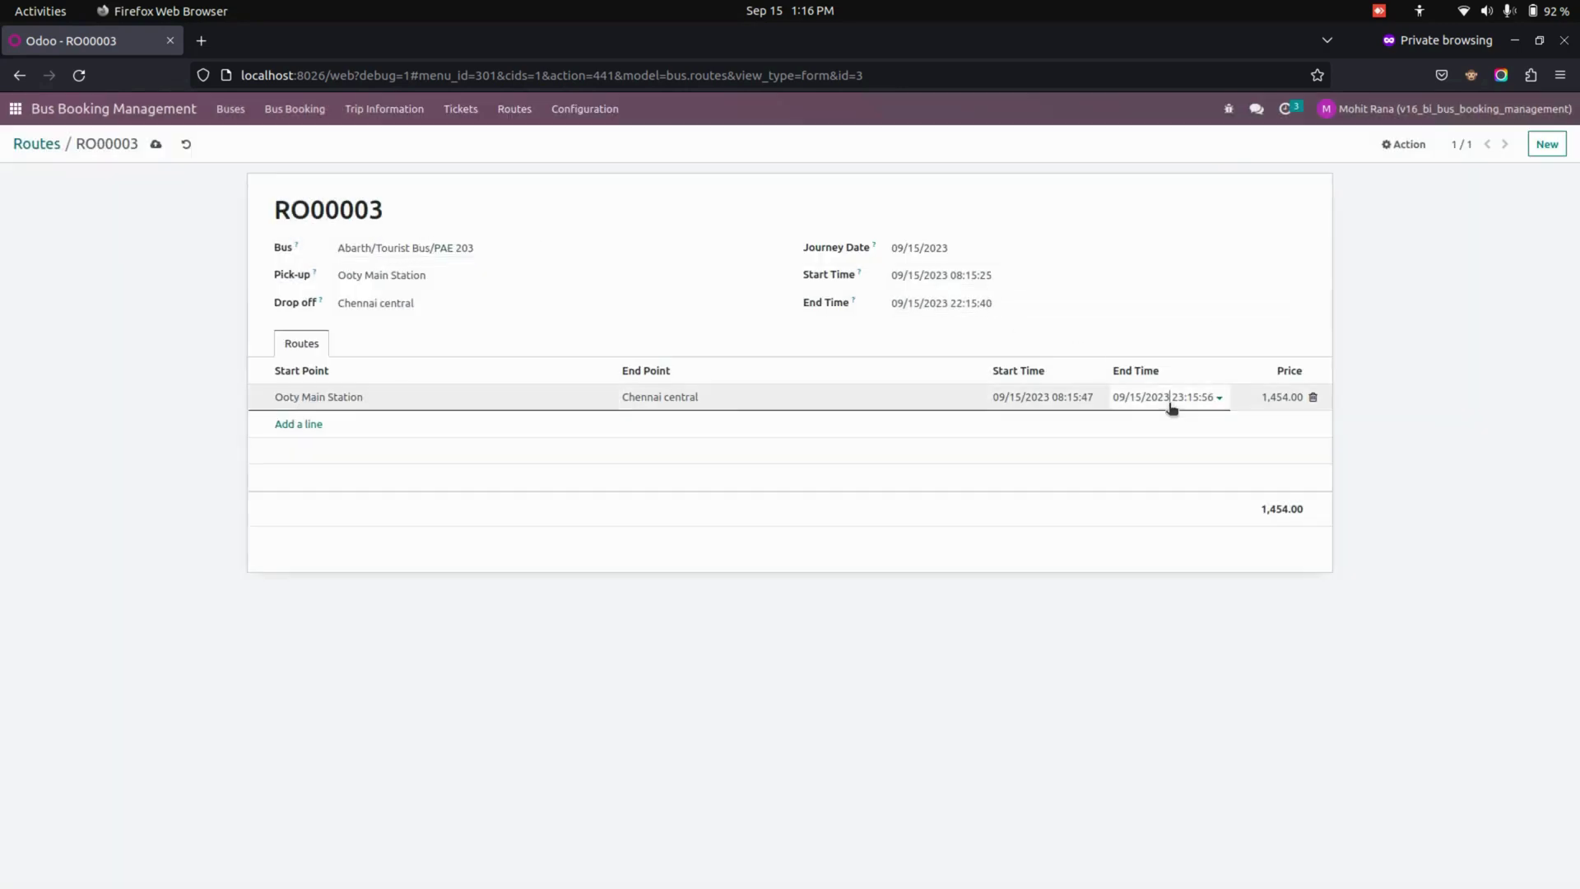
click(943, 559)
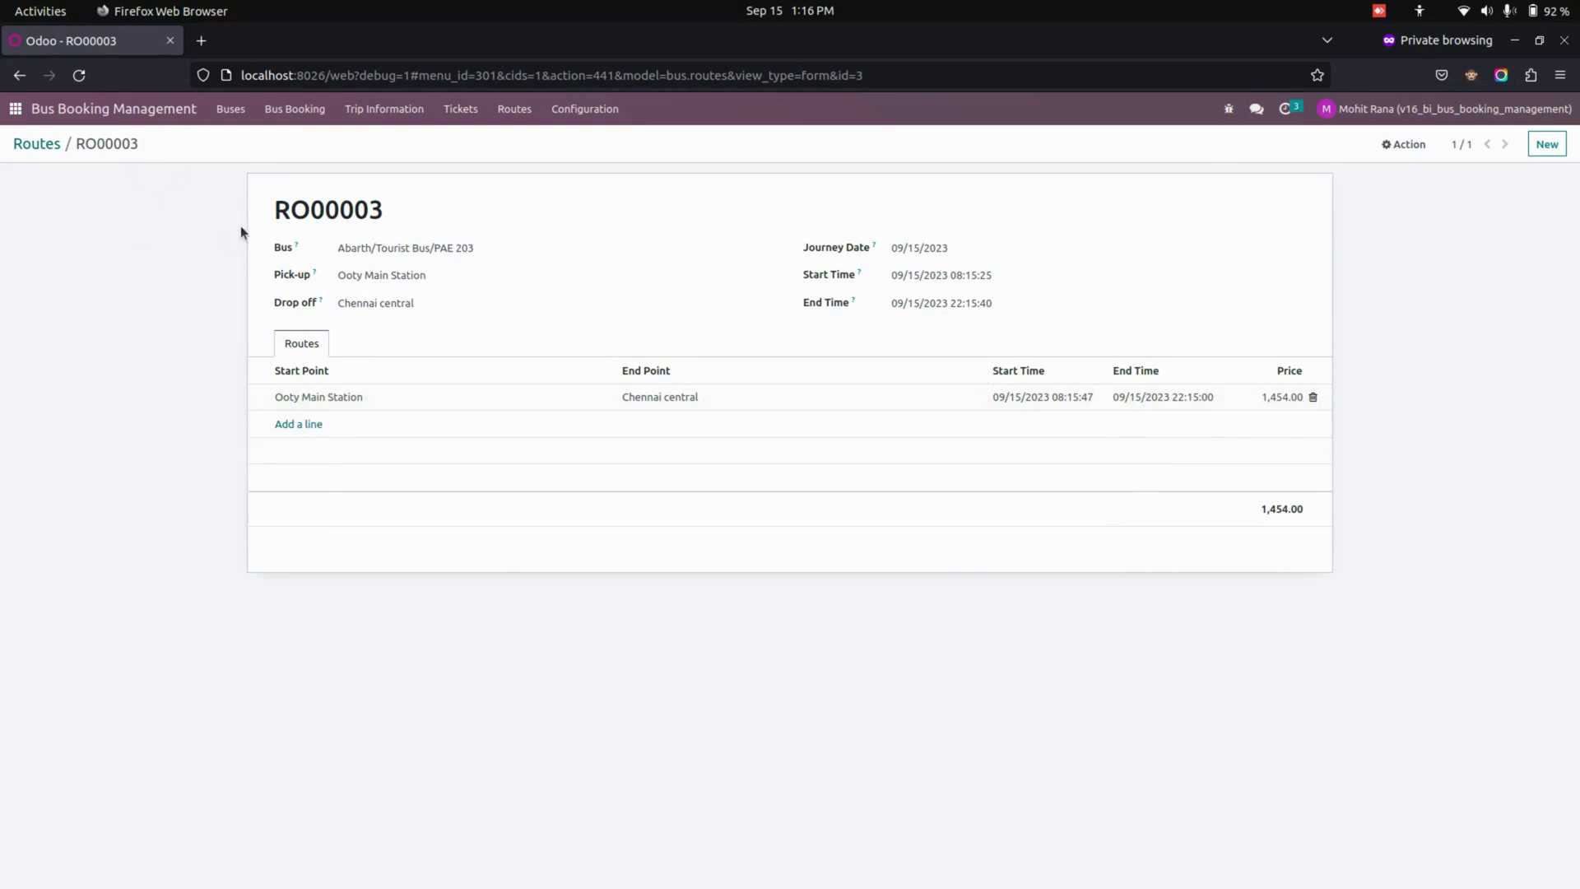
click(365, 113)
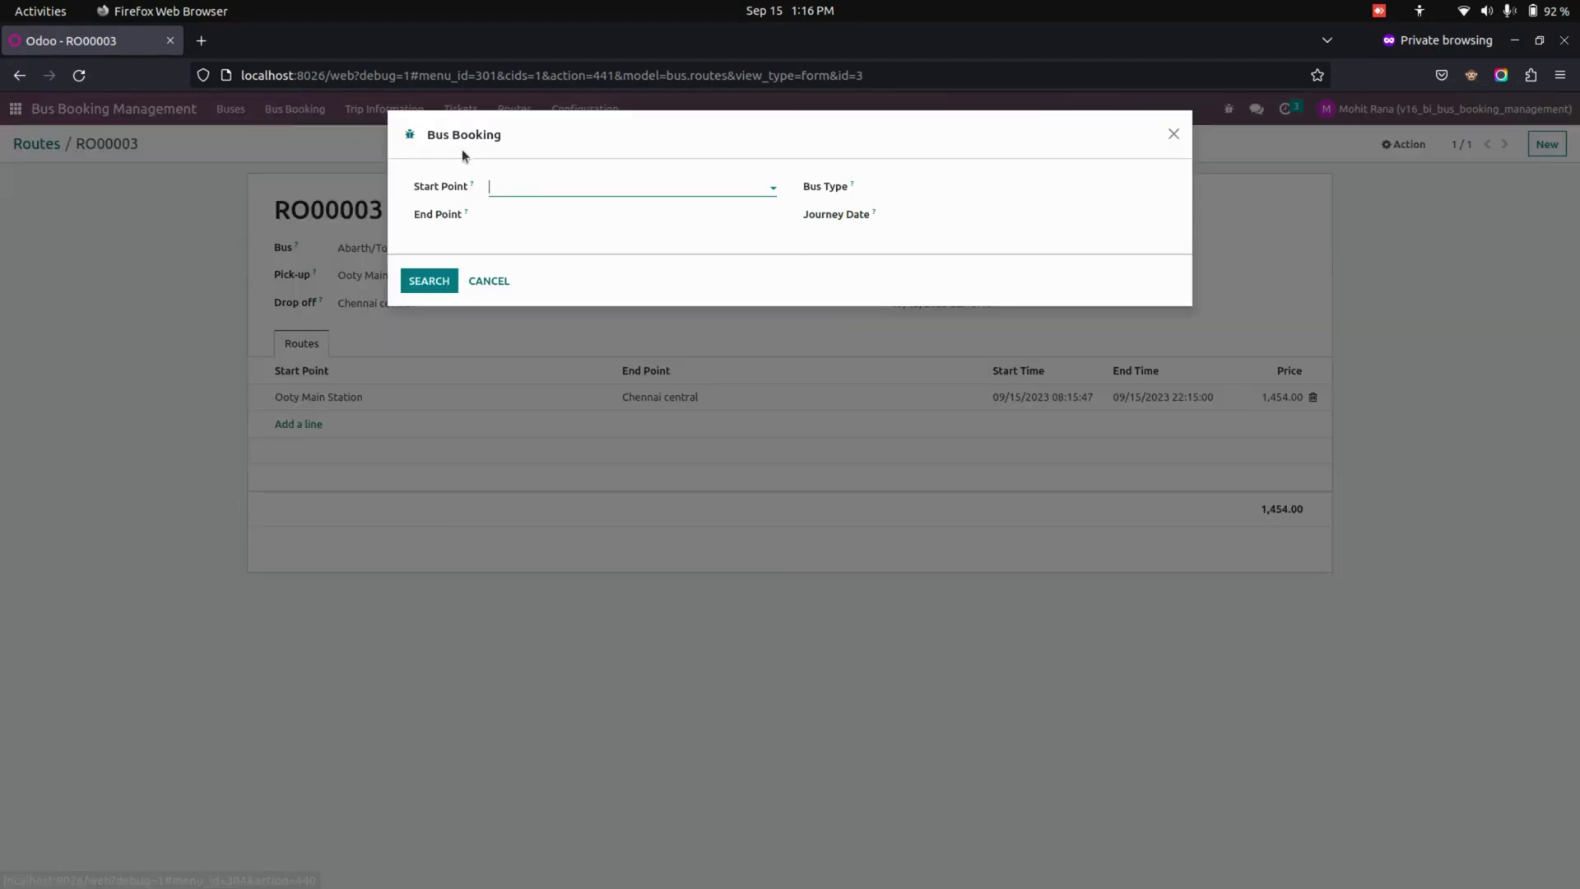
Search 15 seater buses from Ooty Main Station to Chennai central on 15 September 2023
click(593, 188)
click(568, 212)
click(567, 214)
click(541, 241)
click(982, 183)
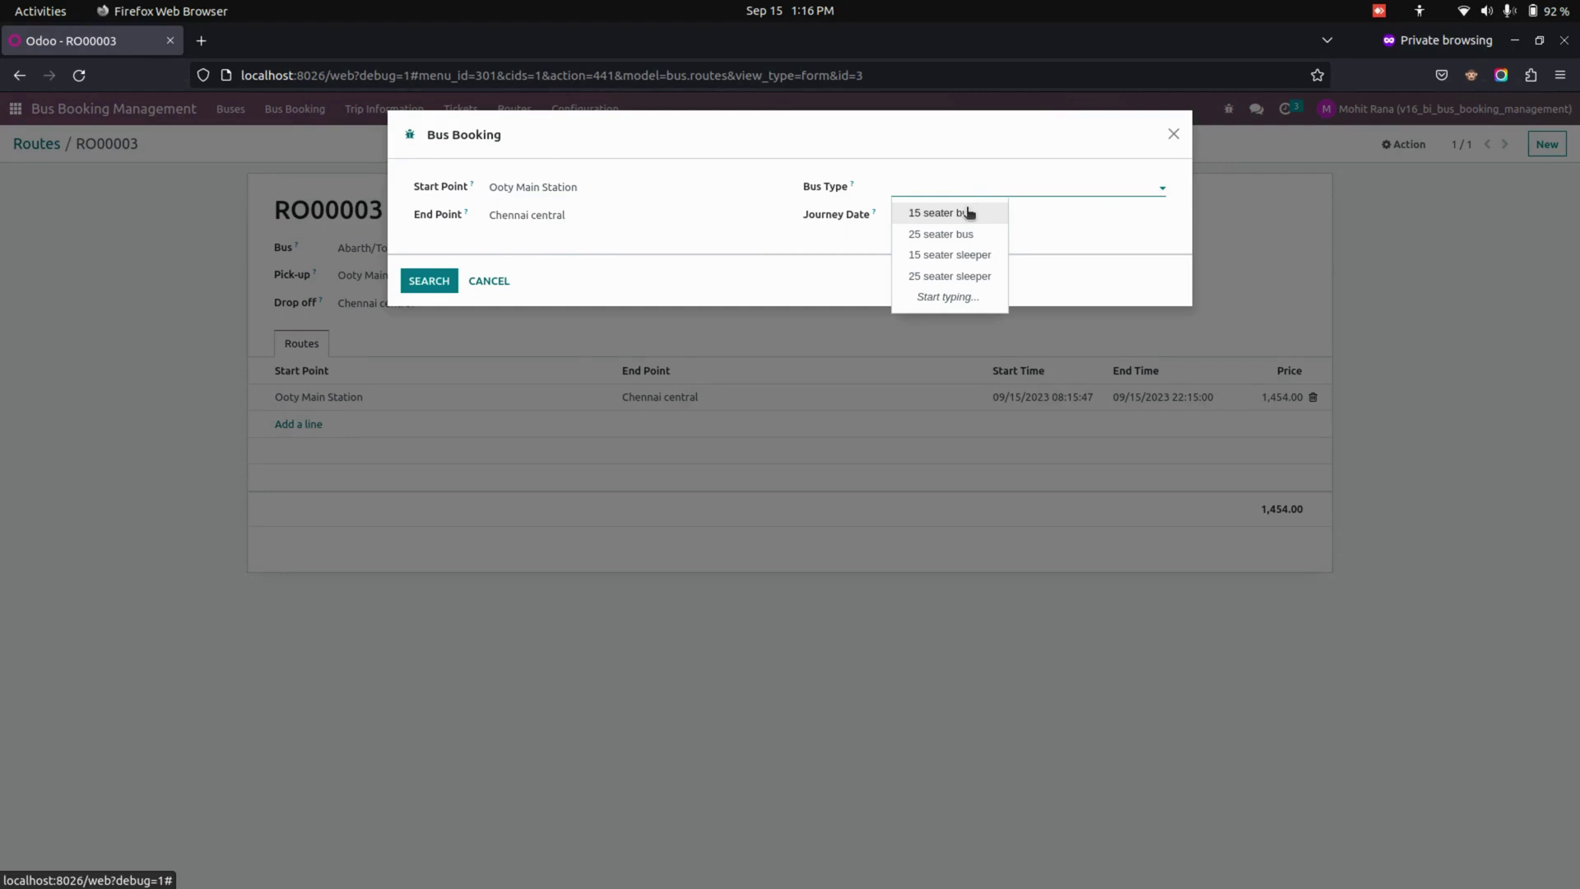
click(969, 213)
click(951, 216)
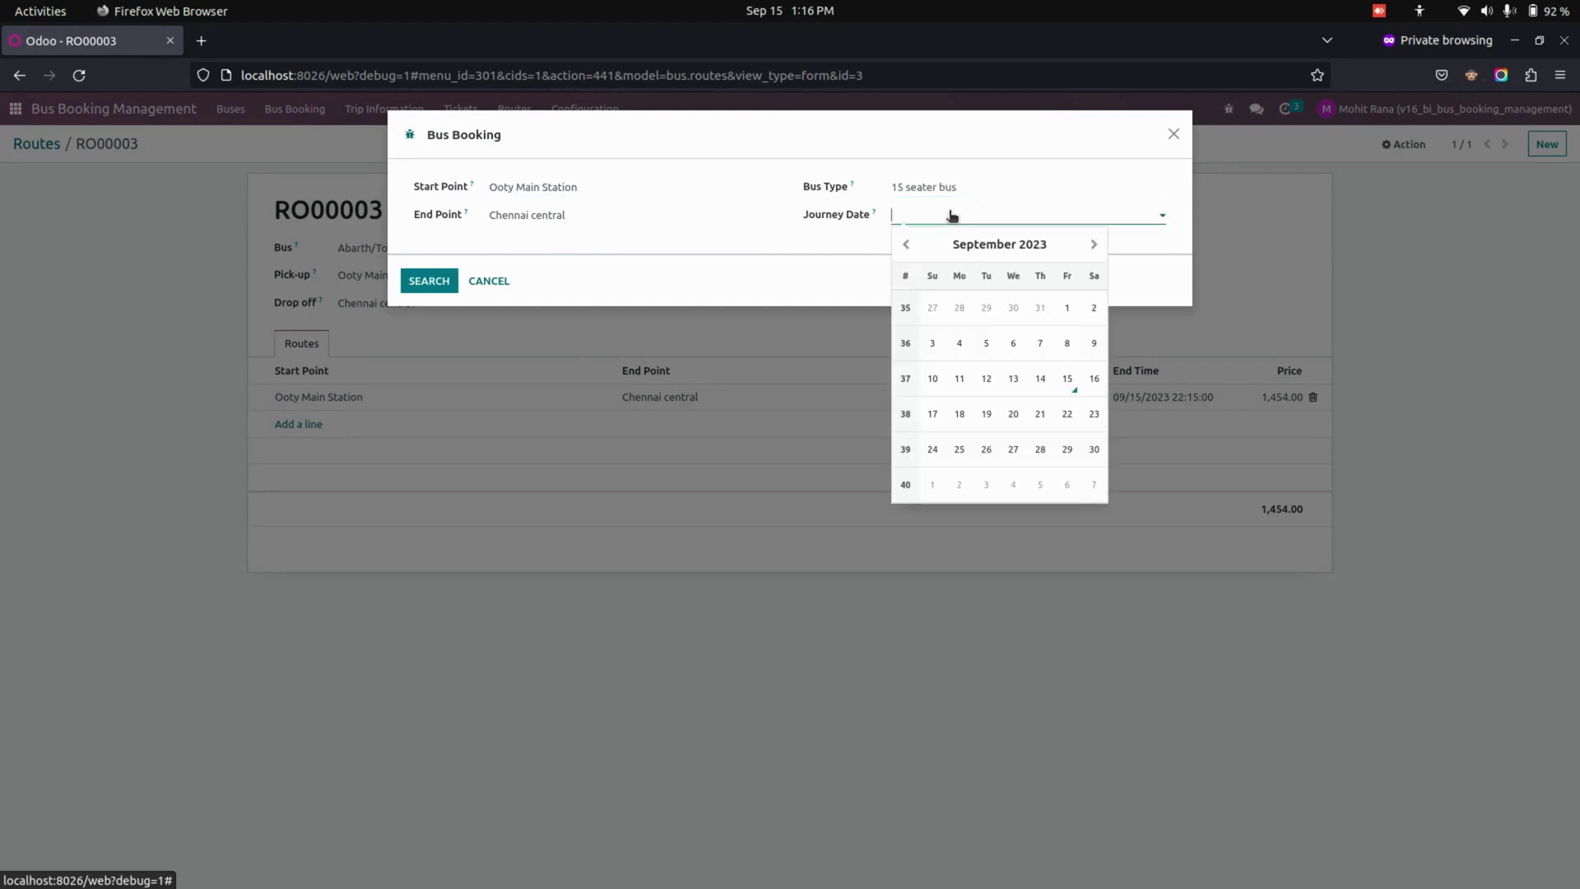
click(1067, 380)
click(417, 288)
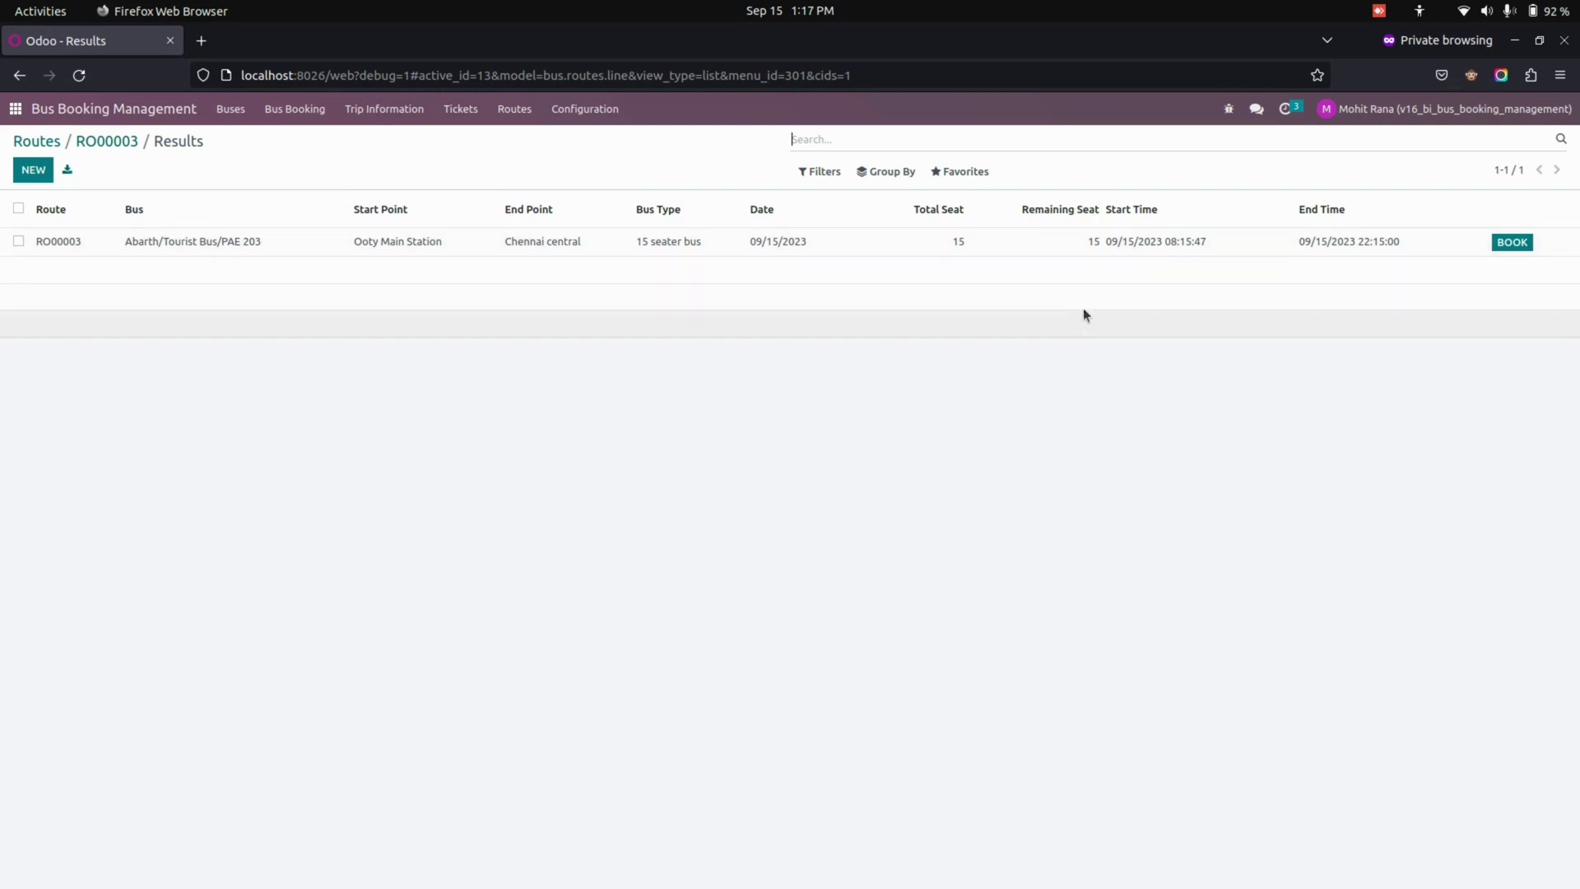
Open seat booking for route RO00003 from the search results
click(1510, 242)
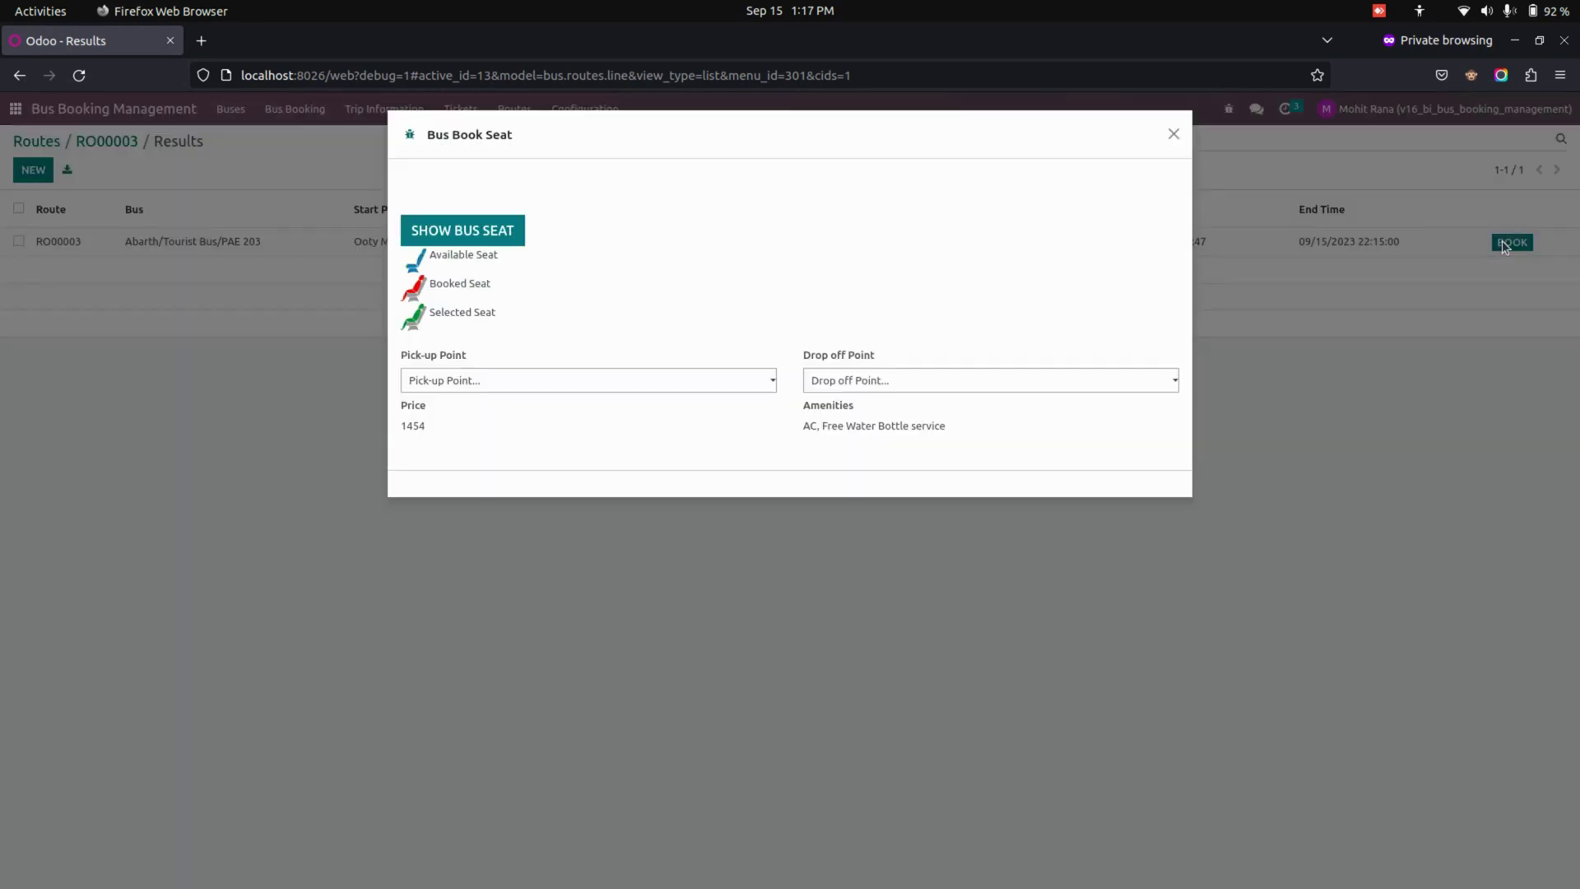
Set the pick-up point to Ooty and the drop-off point to Chennai
click(510, 381)
click(477, 424)
click(920, 383)
click(900, 426)
Book seats 1, 2 and 6 with passenger details, check out, and confirm the quotation
click(452, 236)
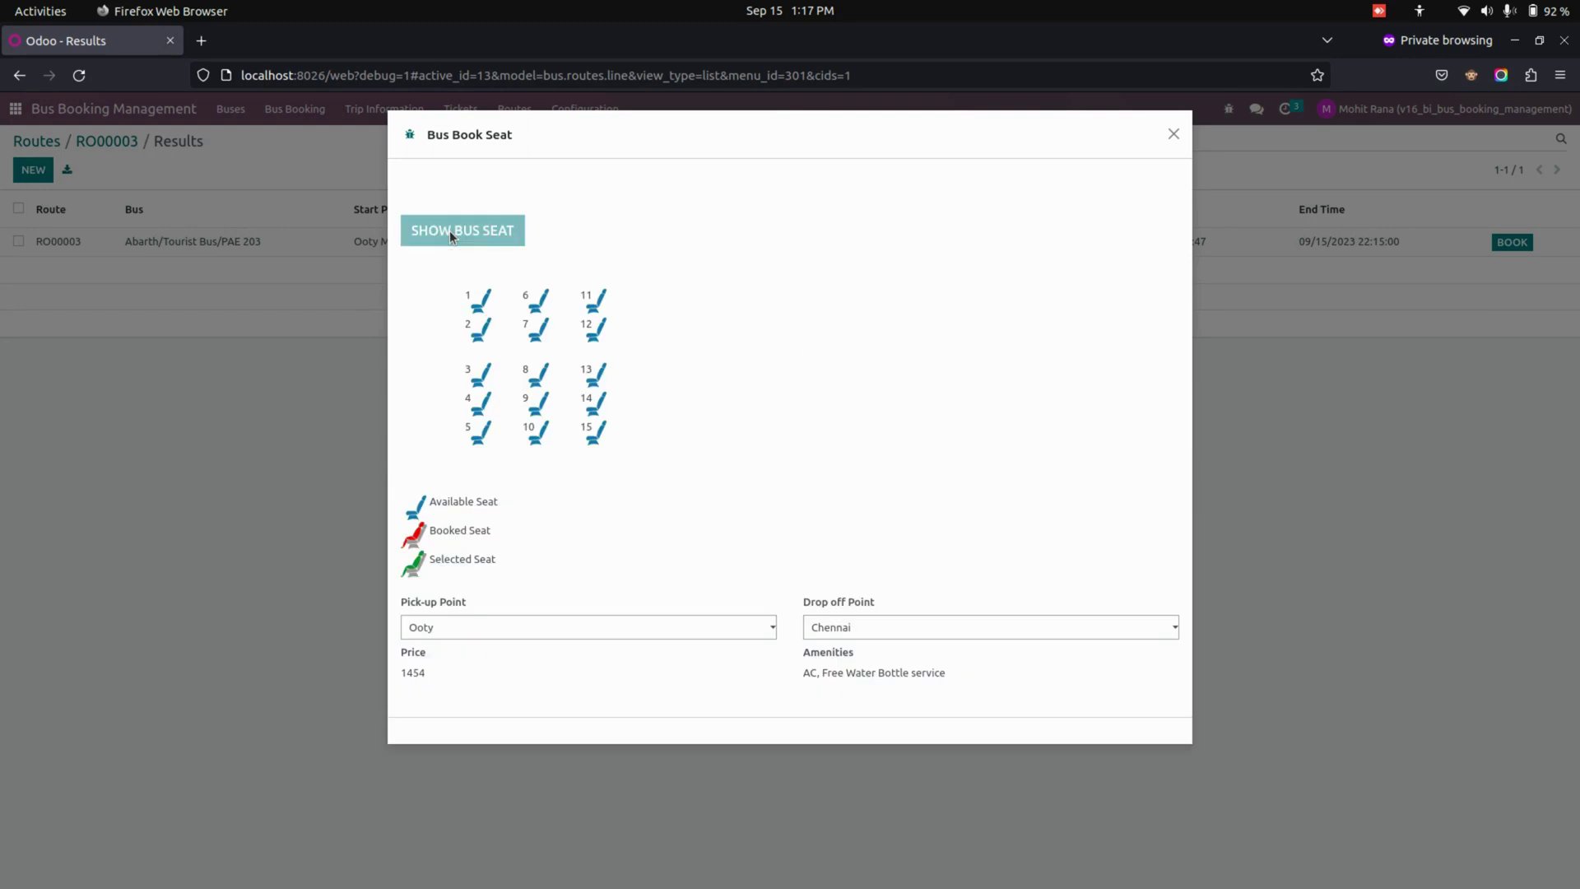
click(483, 299)
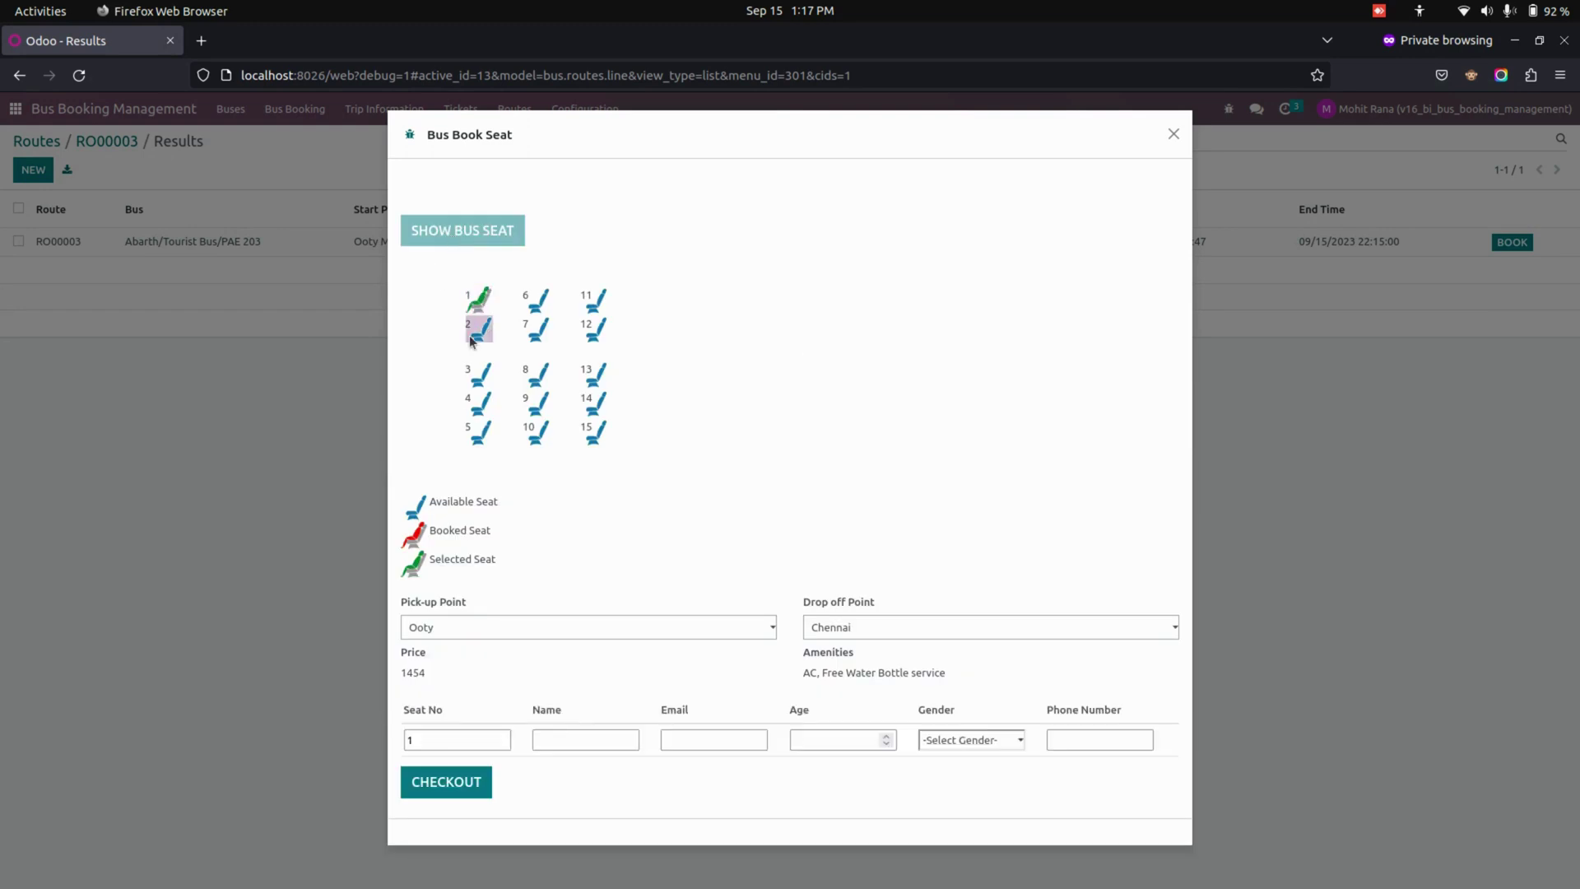
click(476, 330)
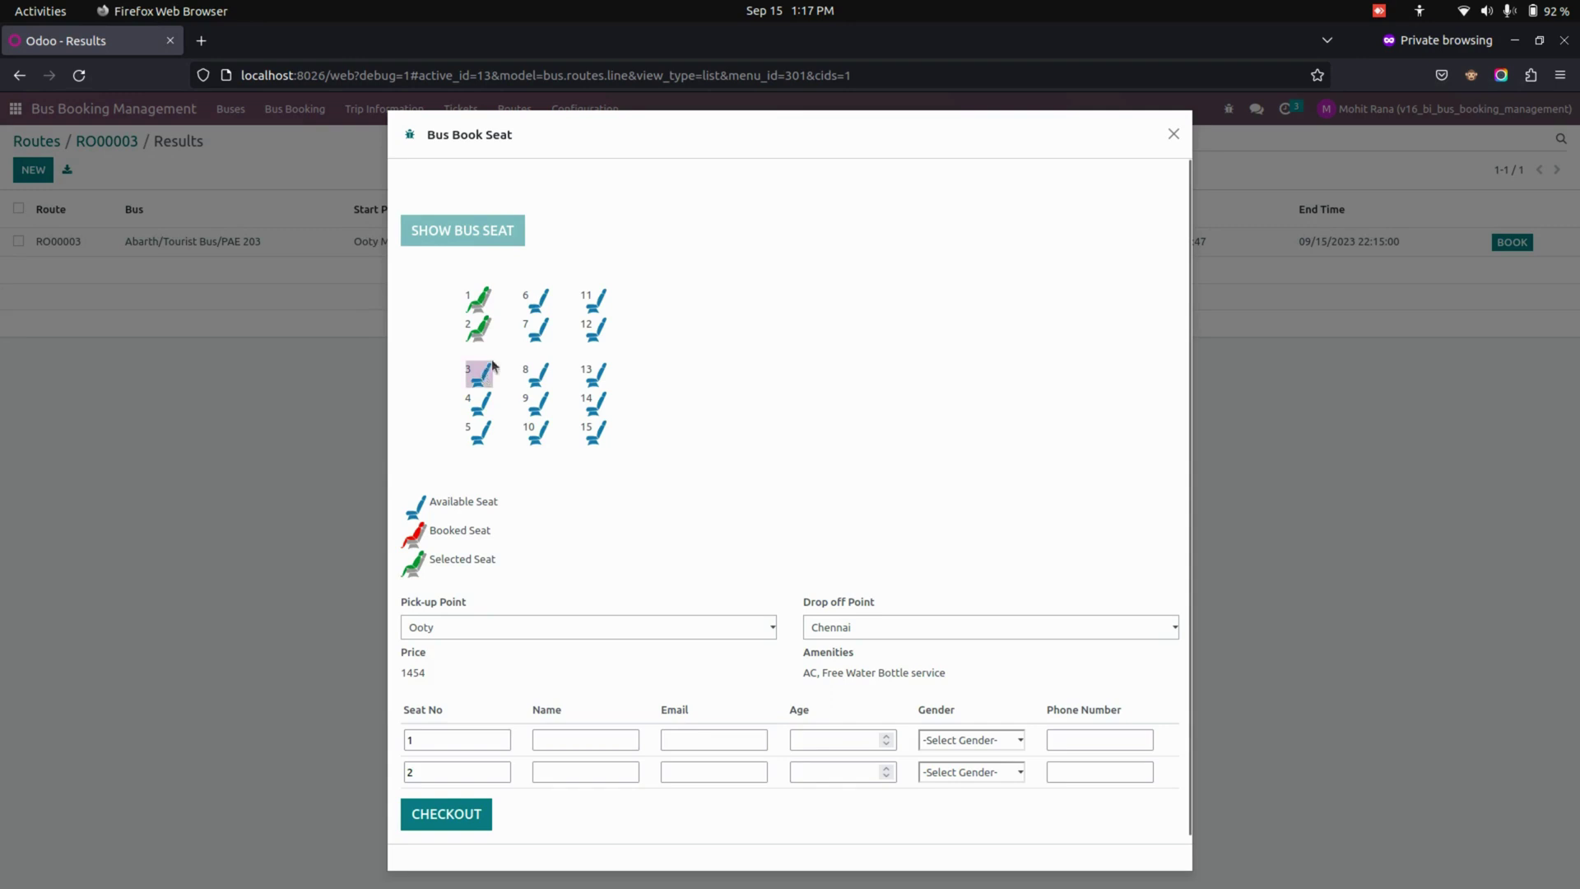
click(536, 301)
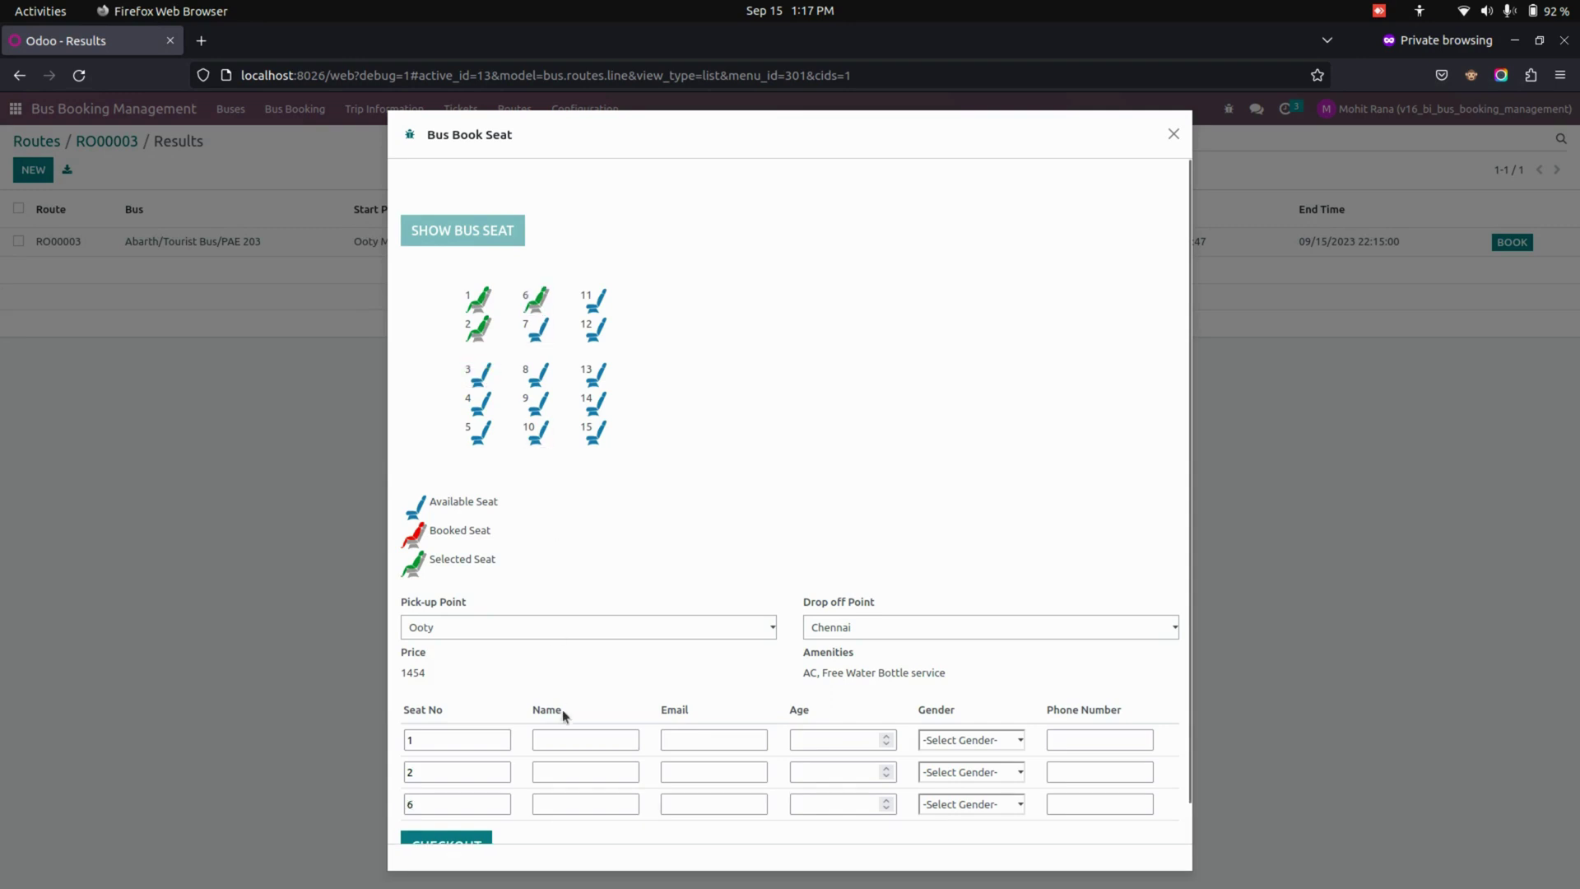
scroll(577, 734, down, 1)
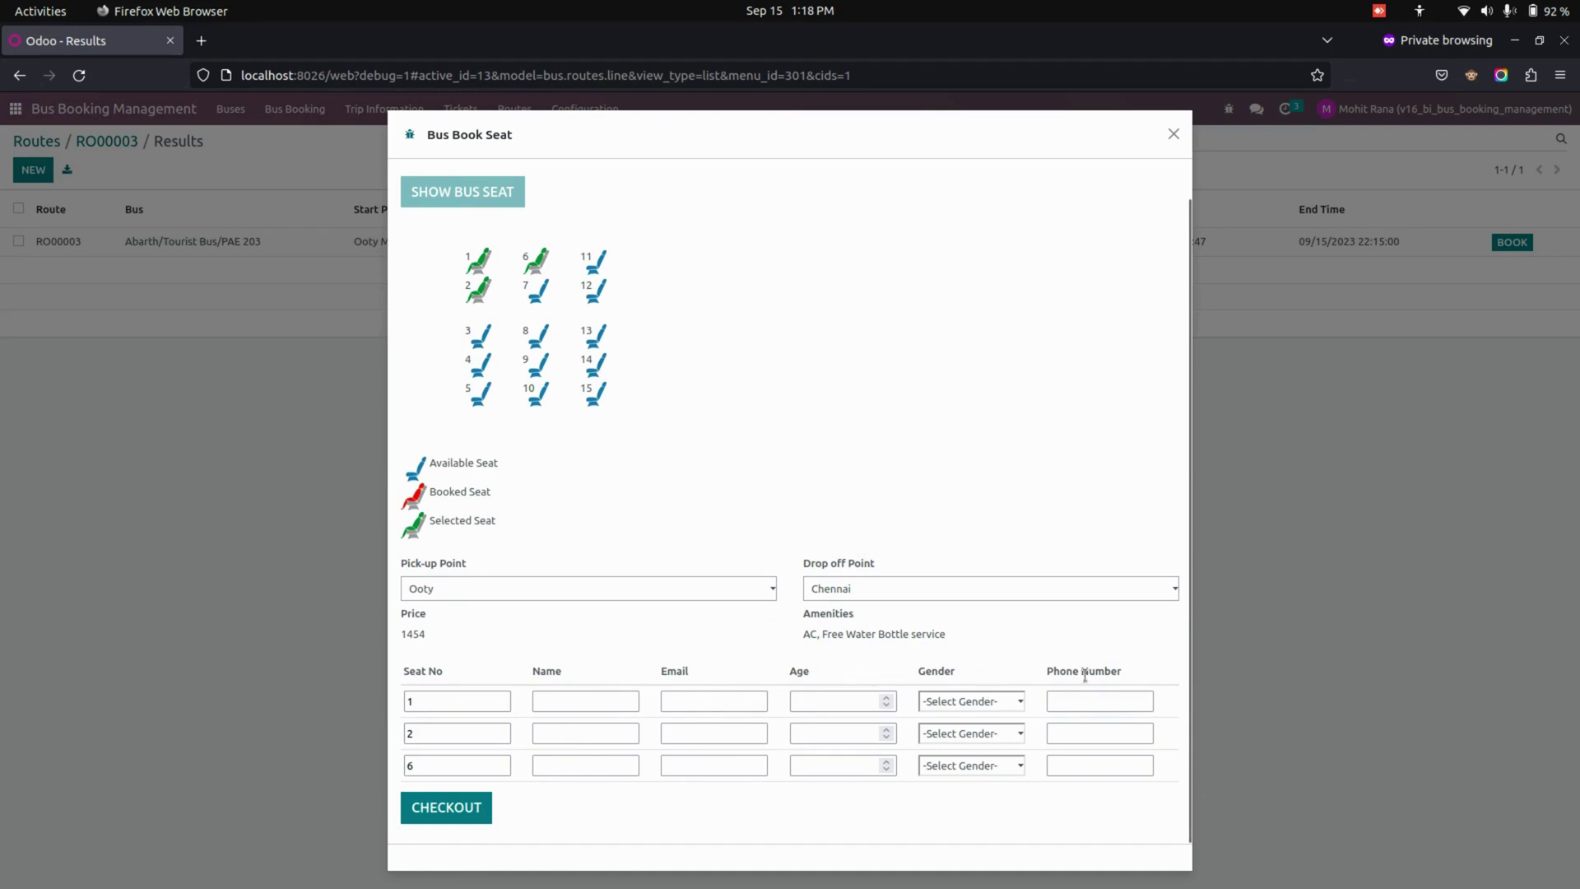
click(618, 699)
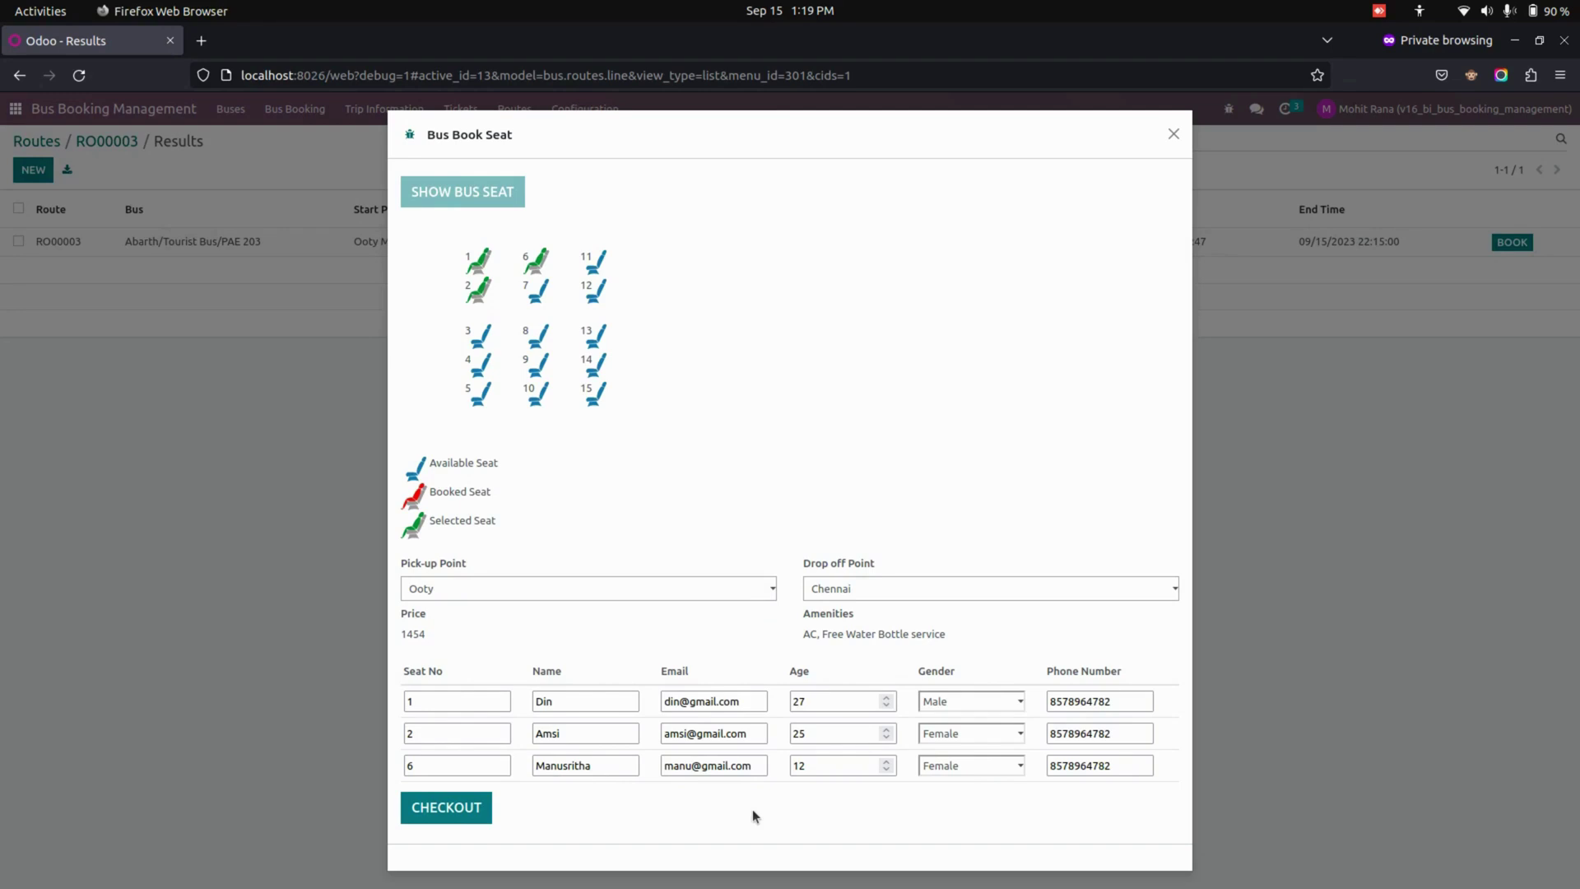
click(444, 811)
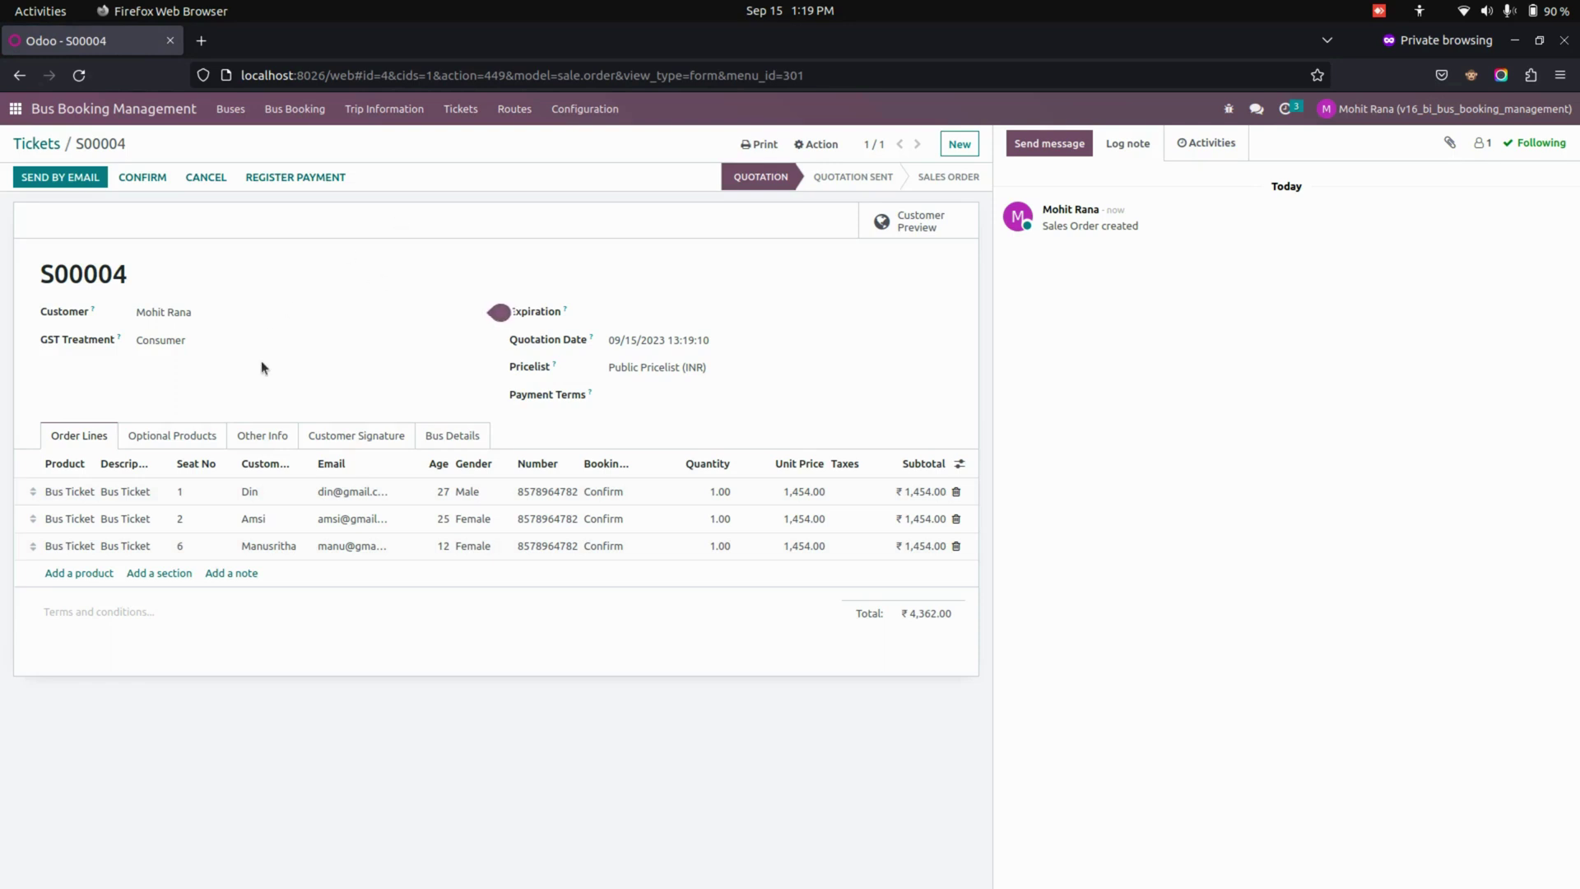
click(147, 178)
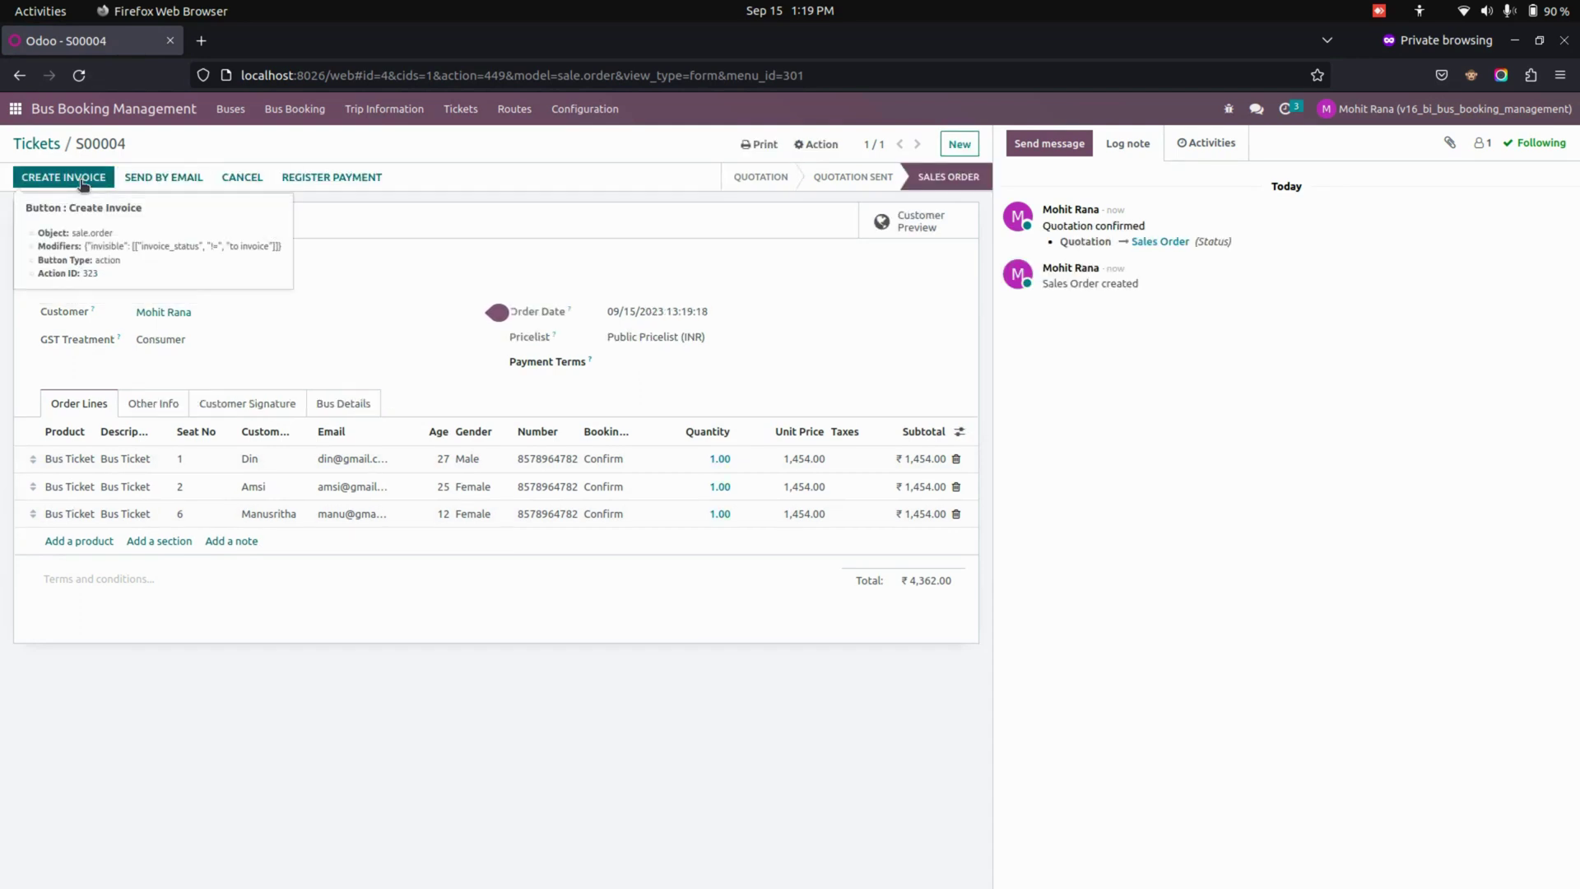
Register and post the ₹4,362.00 payment for S00004, then go to Trip Information
click(333, 177)
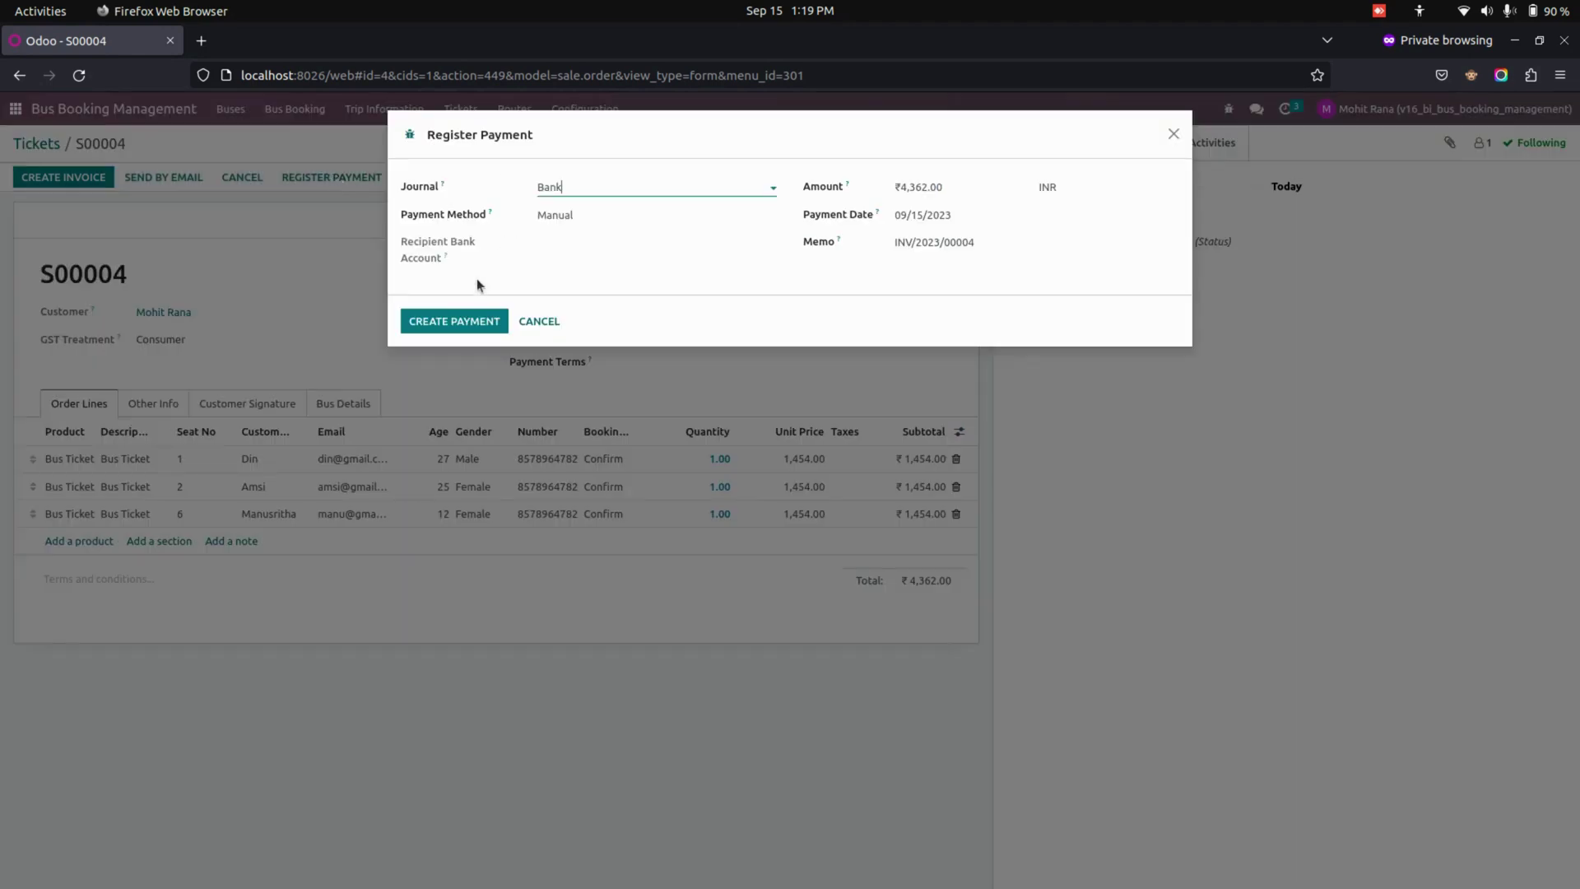
click(448, 325)
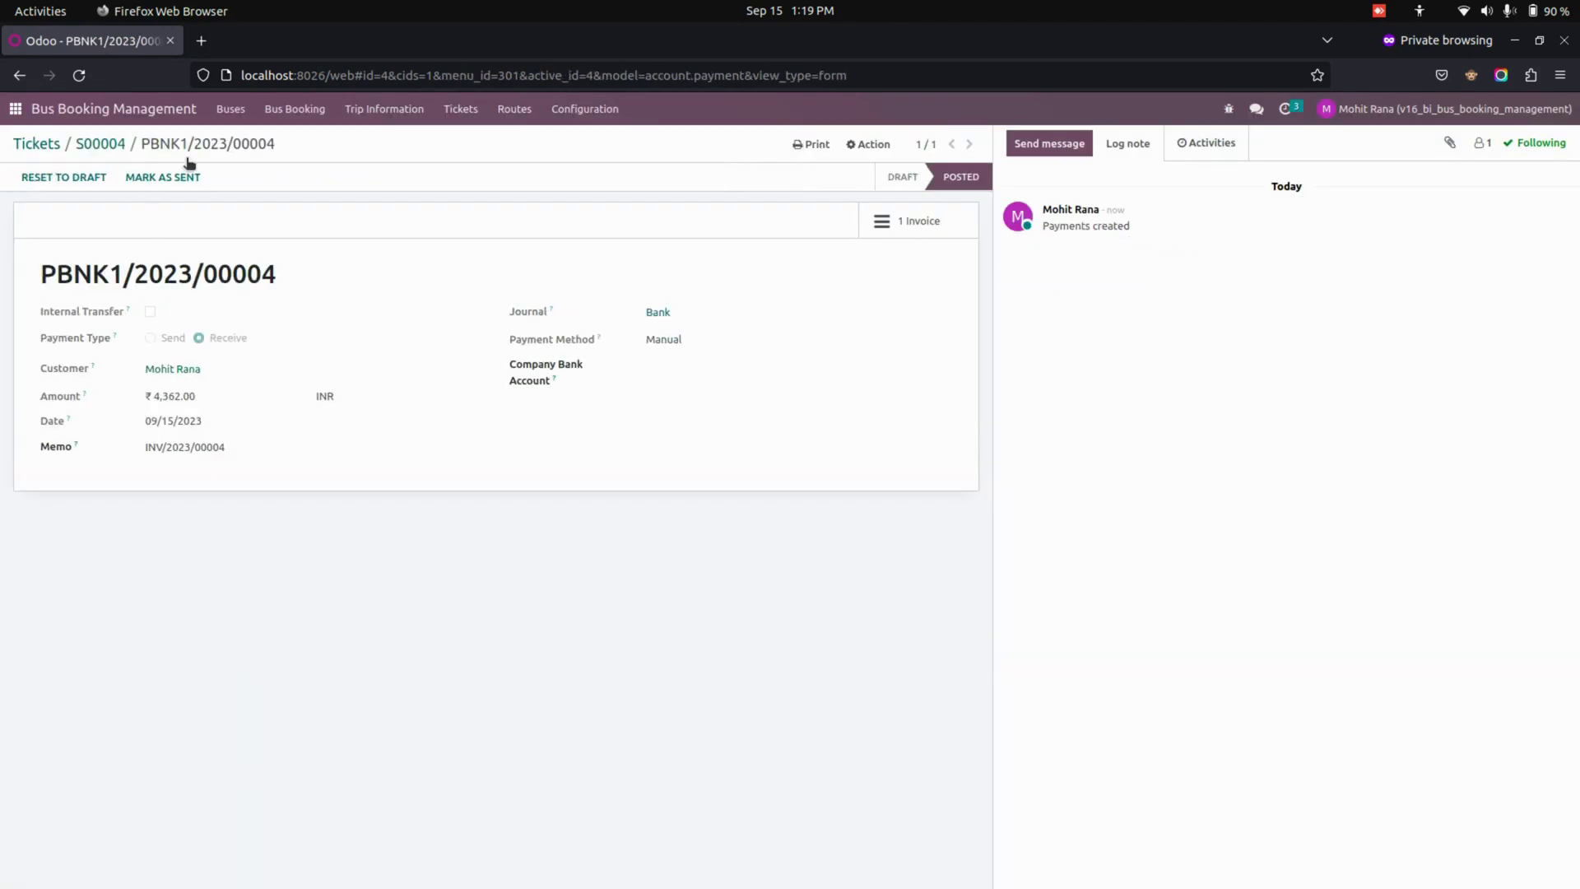
click(360, 119)
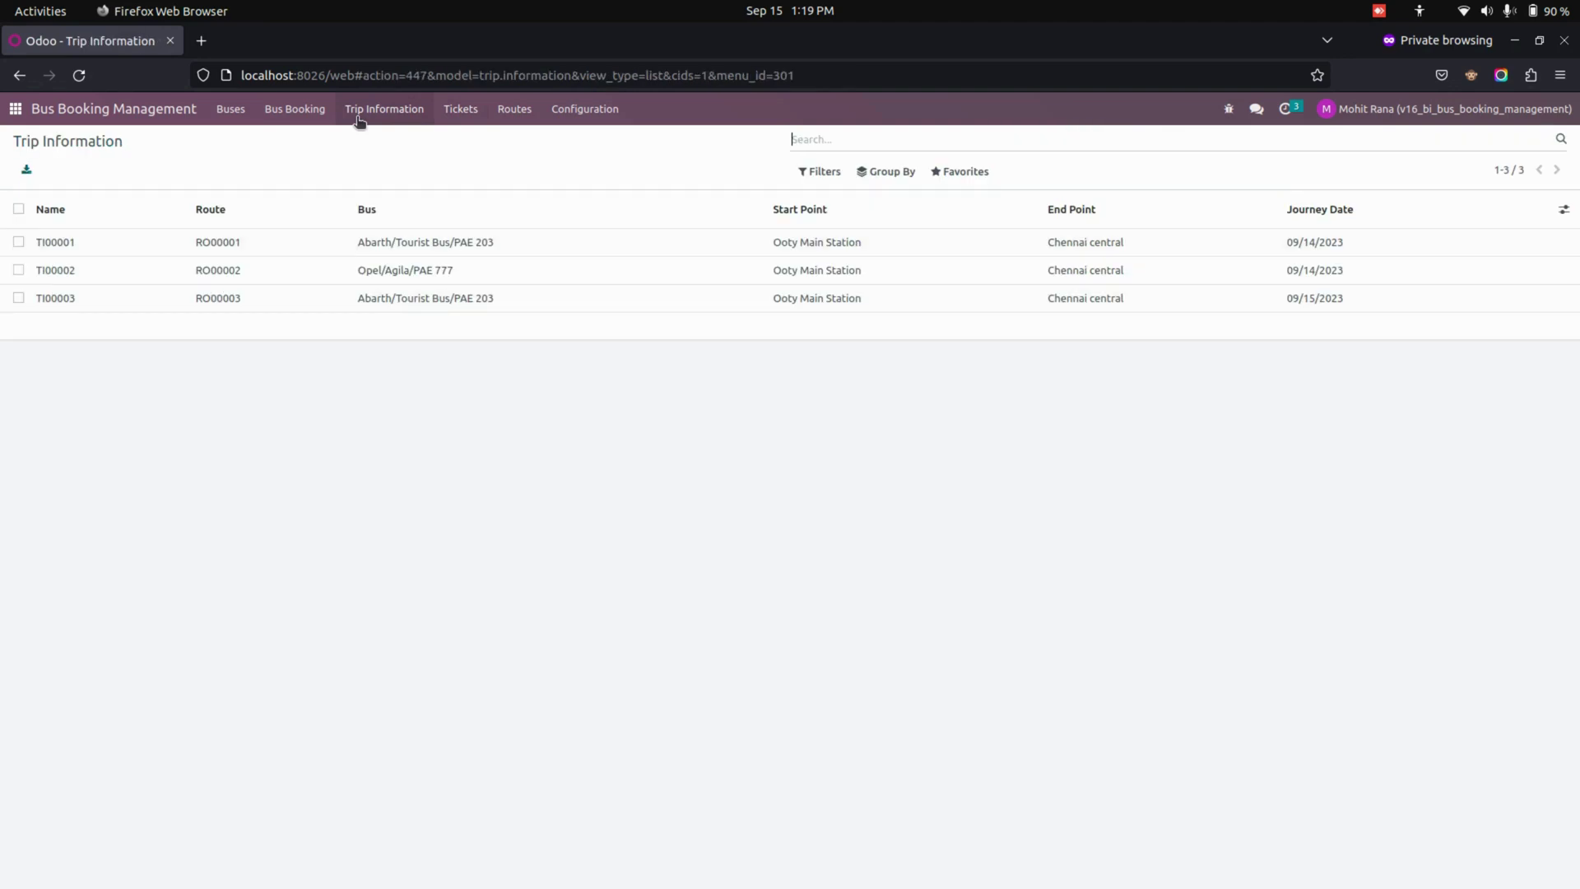
Open trip TI00003 and cancel the seat 6 booking
click(398, 303)
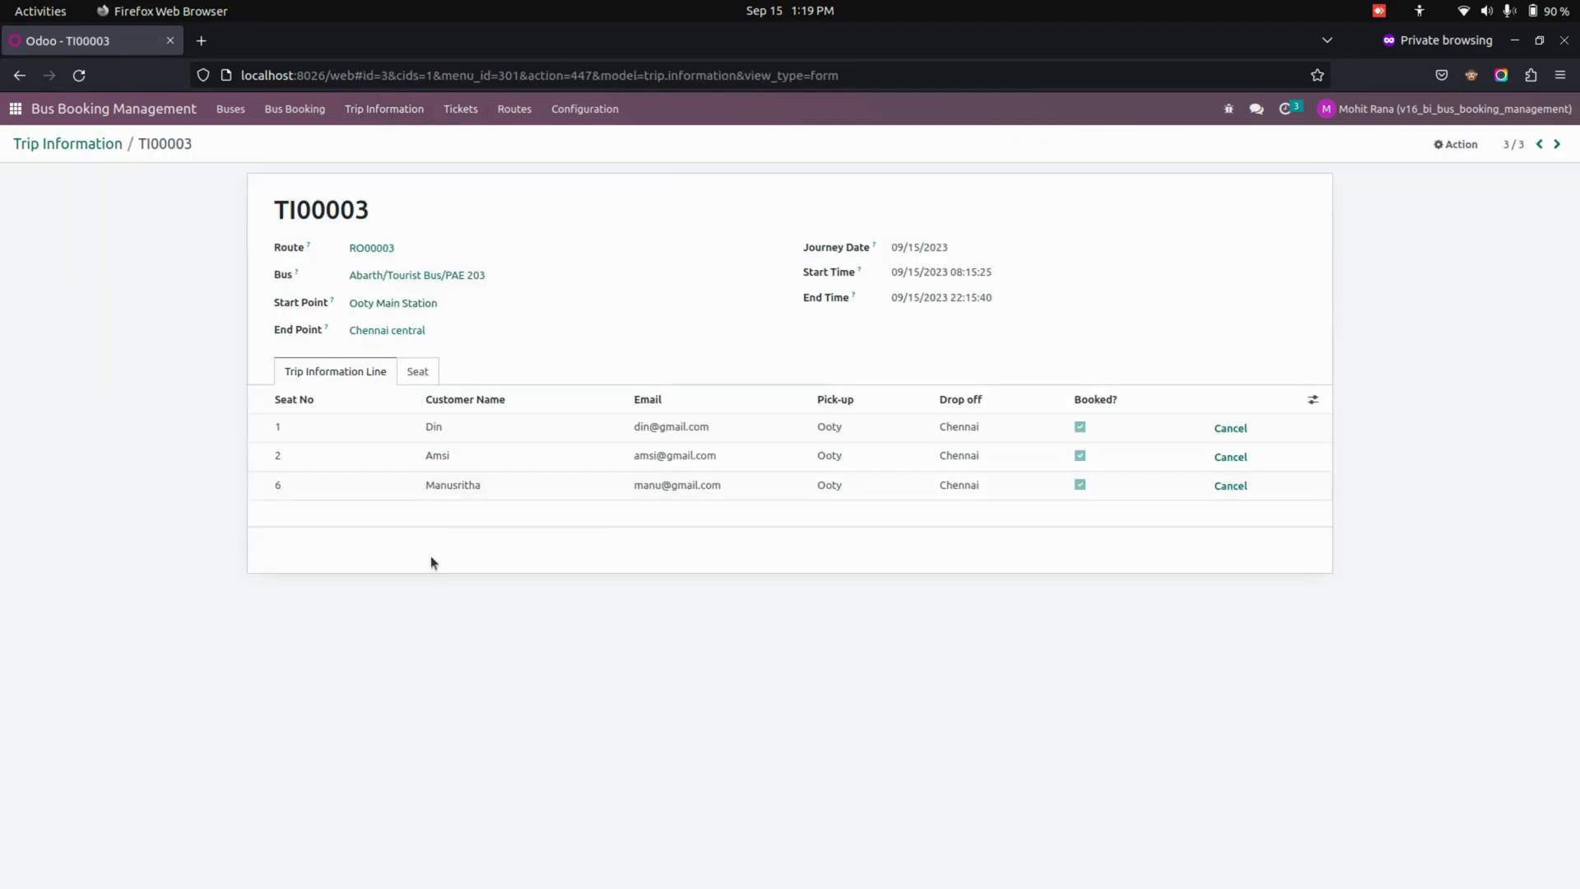
click(1231, 485)
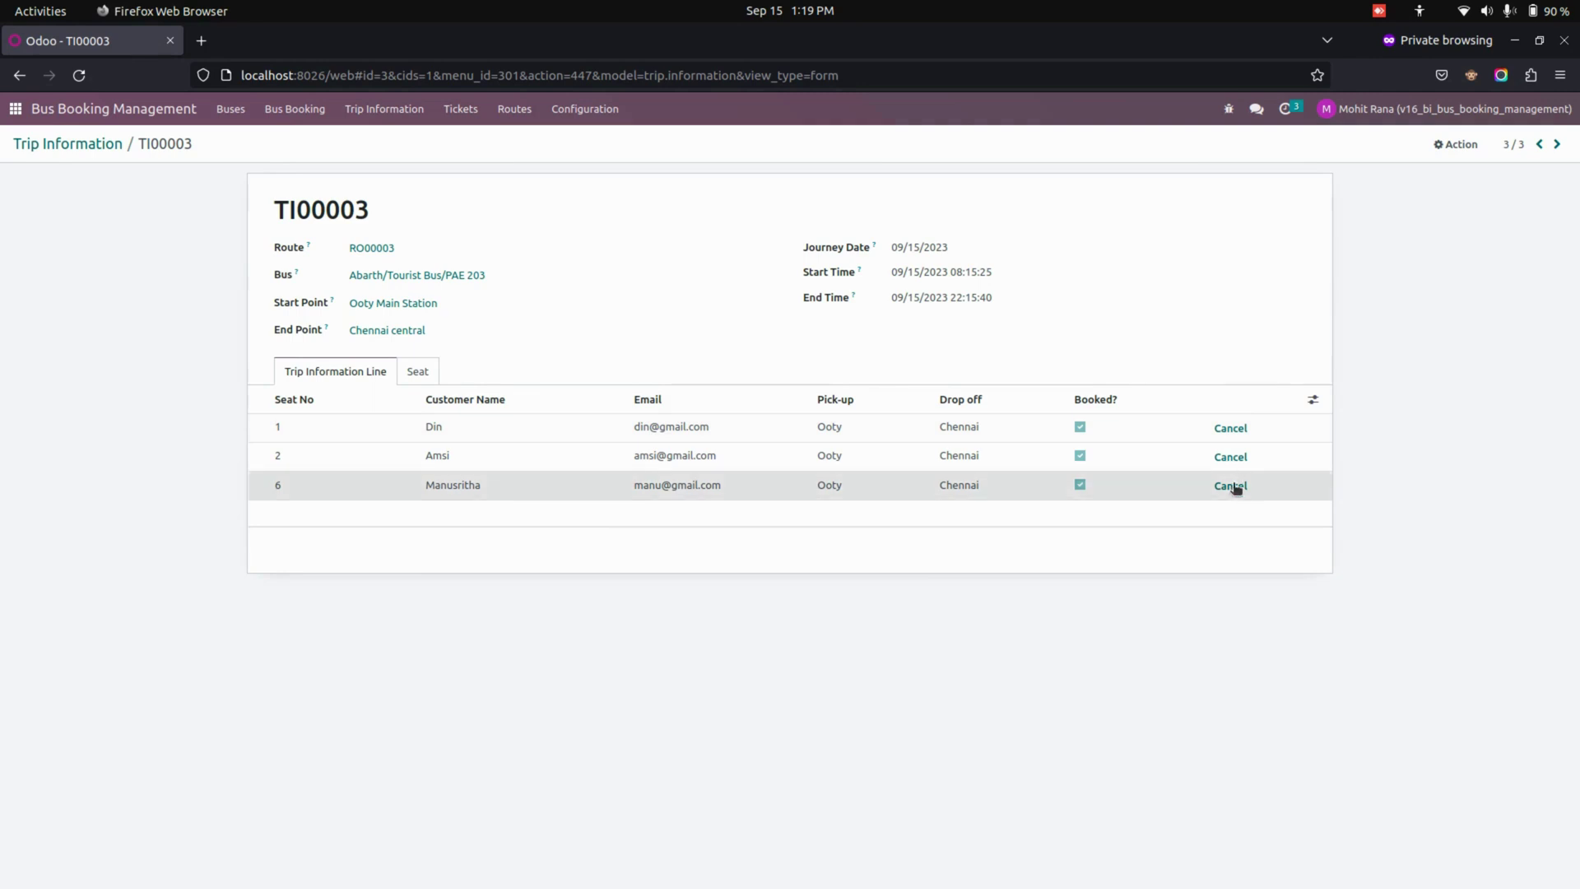
Search 15 seater buses from Ooty Main Station to Chennai central on 09/15/2023
click(460, 110)
click(297, 110)
click(543, 186)
click(555, 214)
click(556, 214)
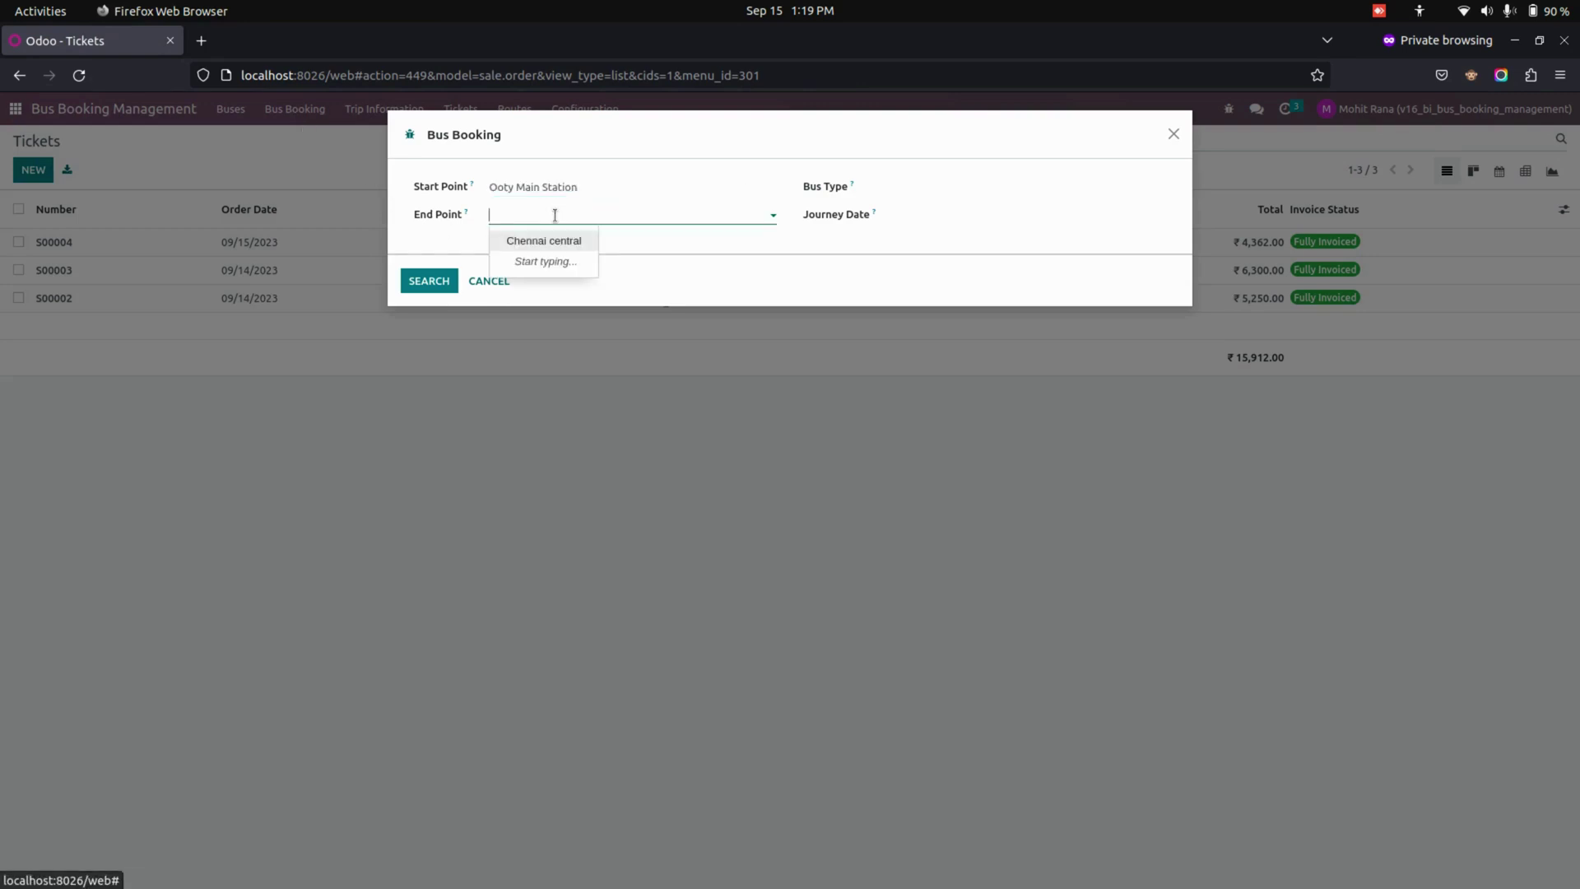
click(553, 240)
click(941, 183)
click(951, 216)
click(941, 214)
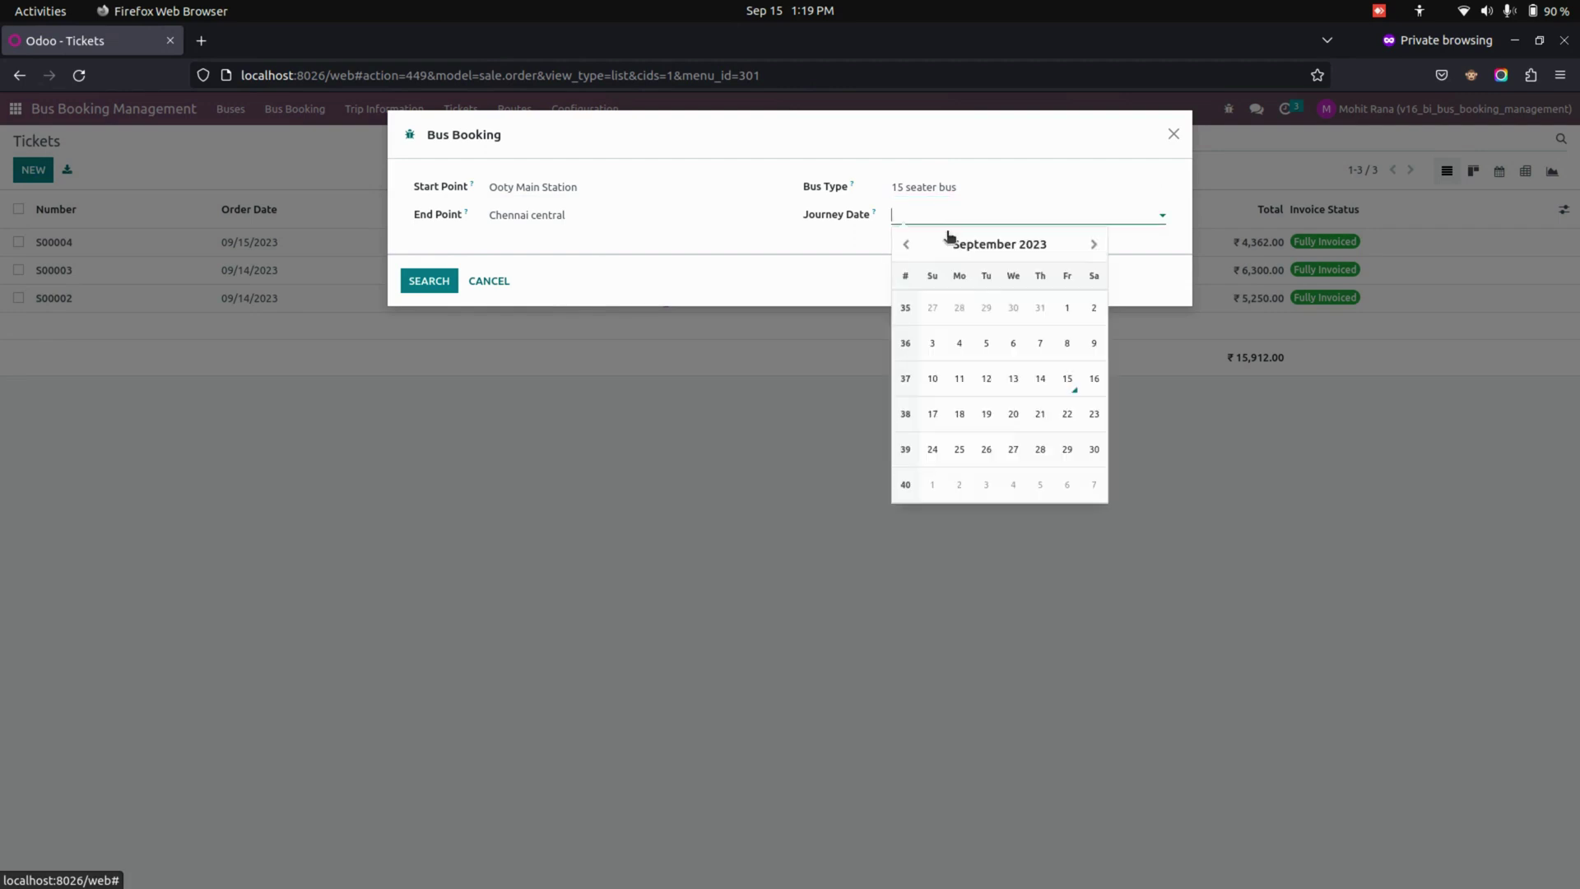
click(1067, 378)
click(781, 276)
click(432, 280)
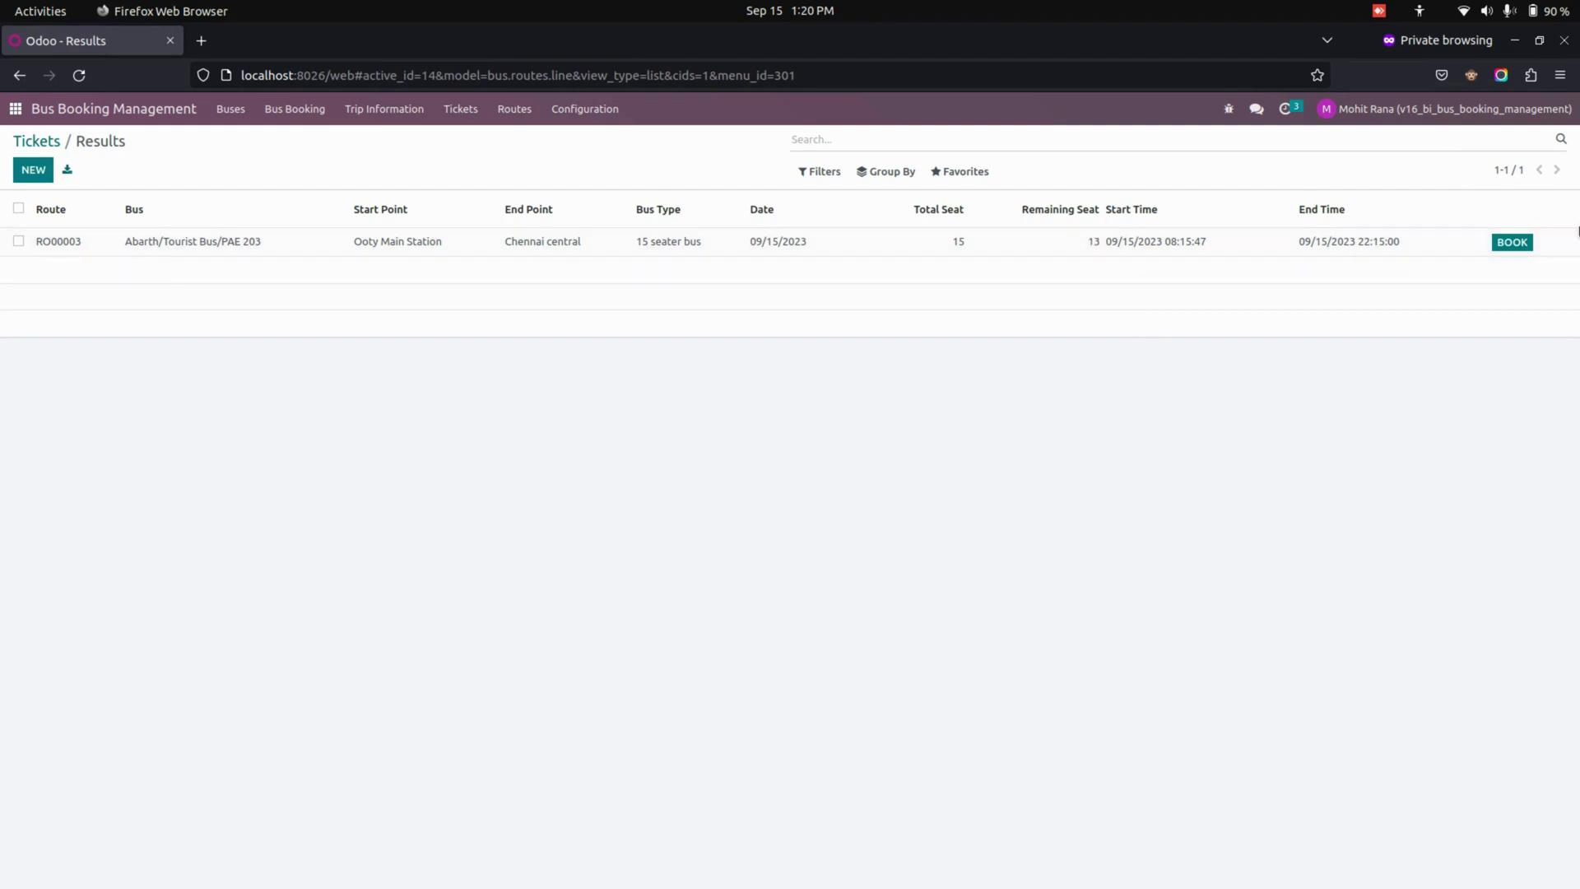
click(1514, 242)
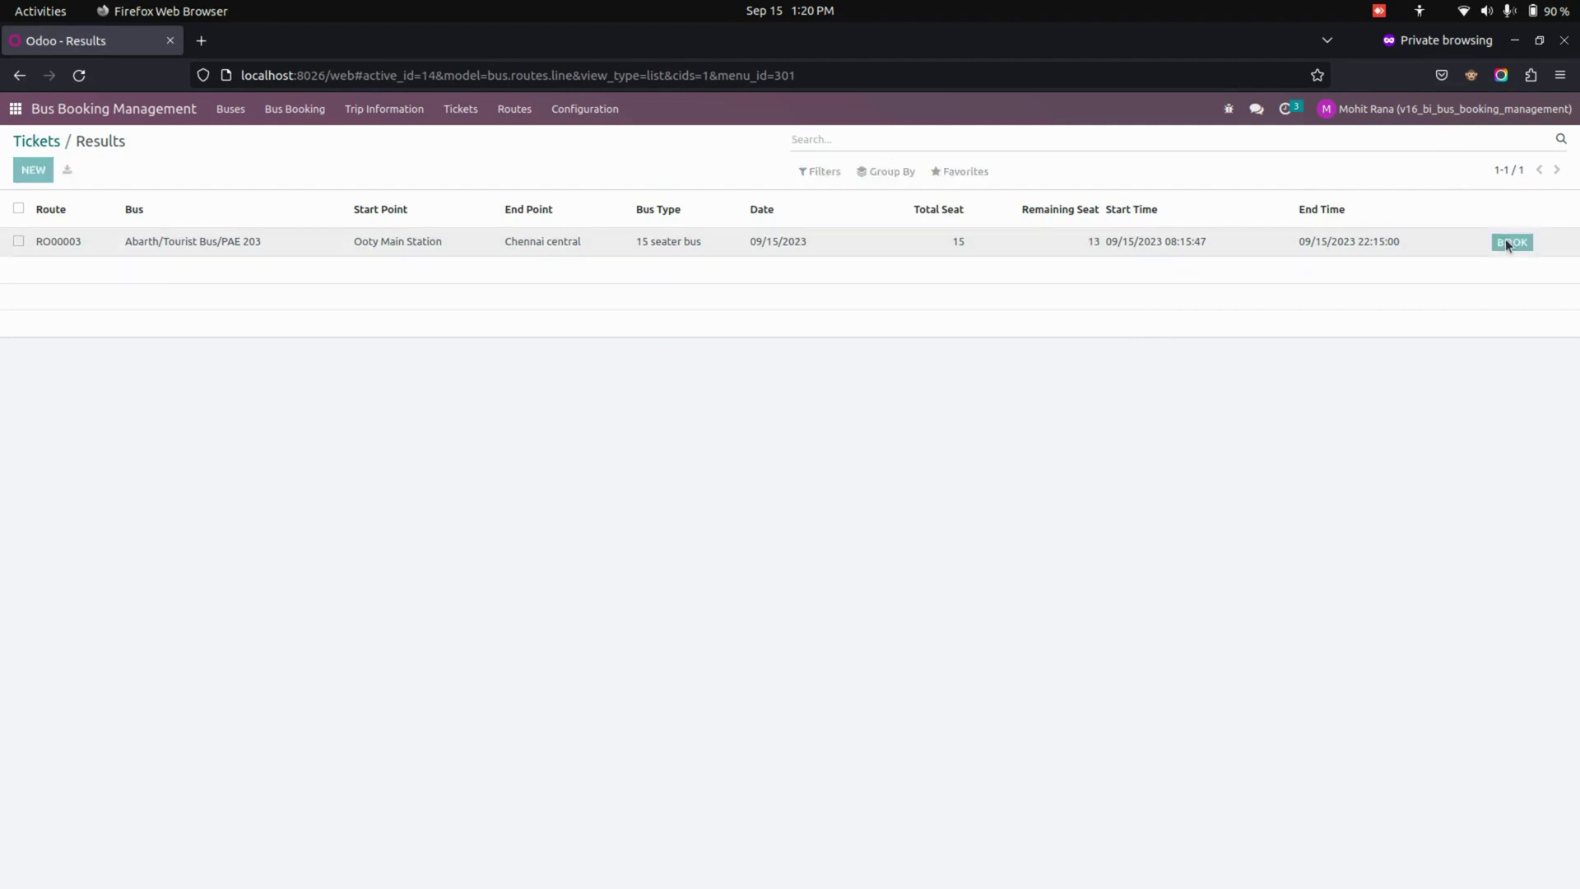
click(494, 387)
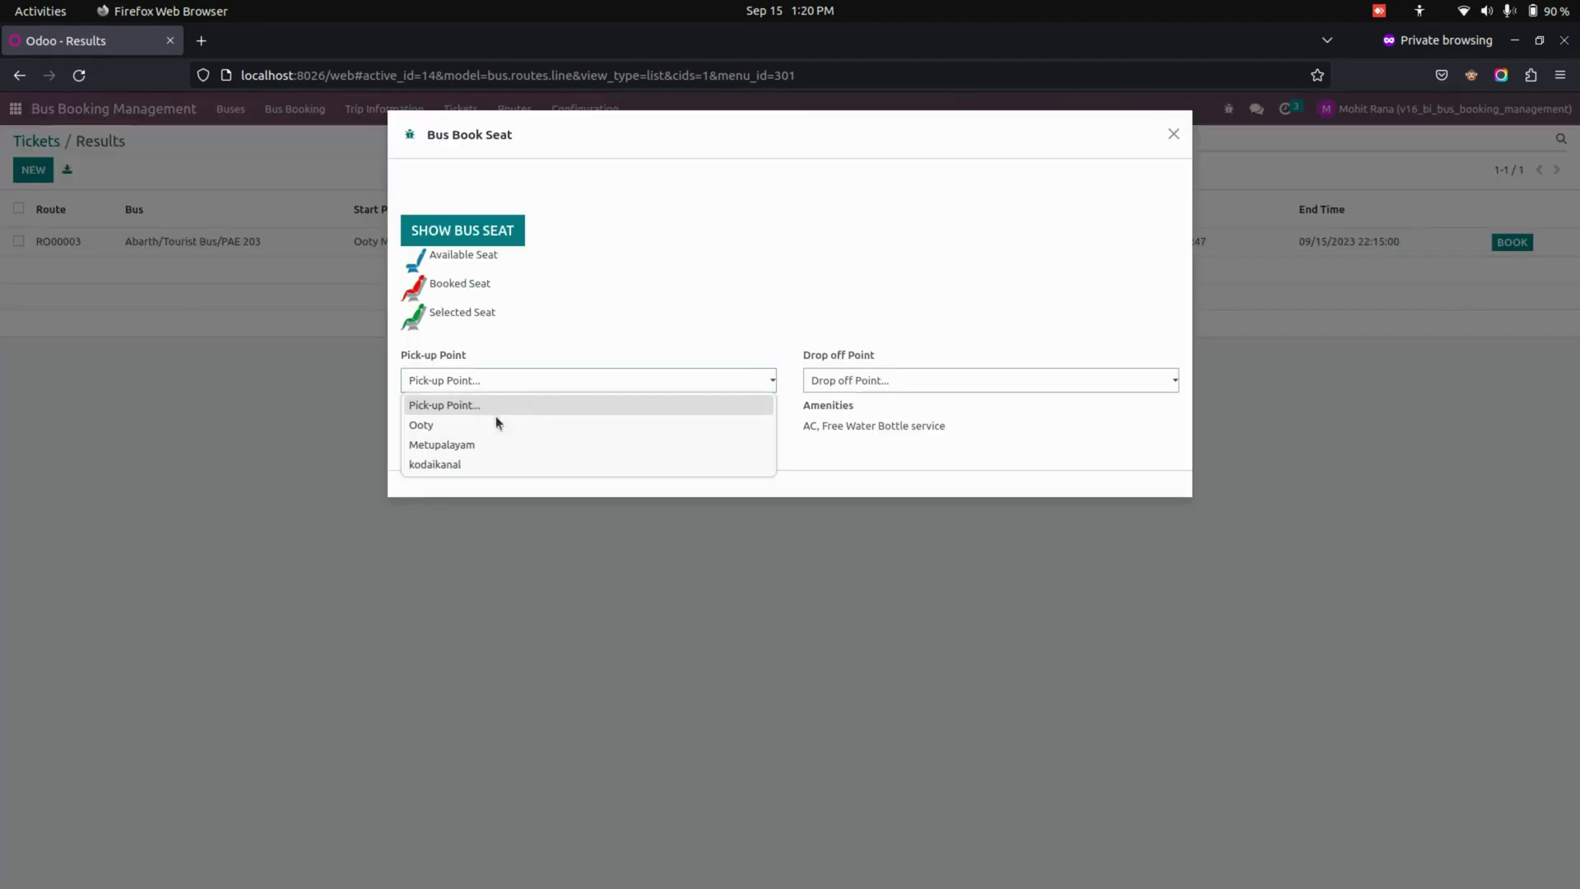
click(499, 428)
click(919, 380)
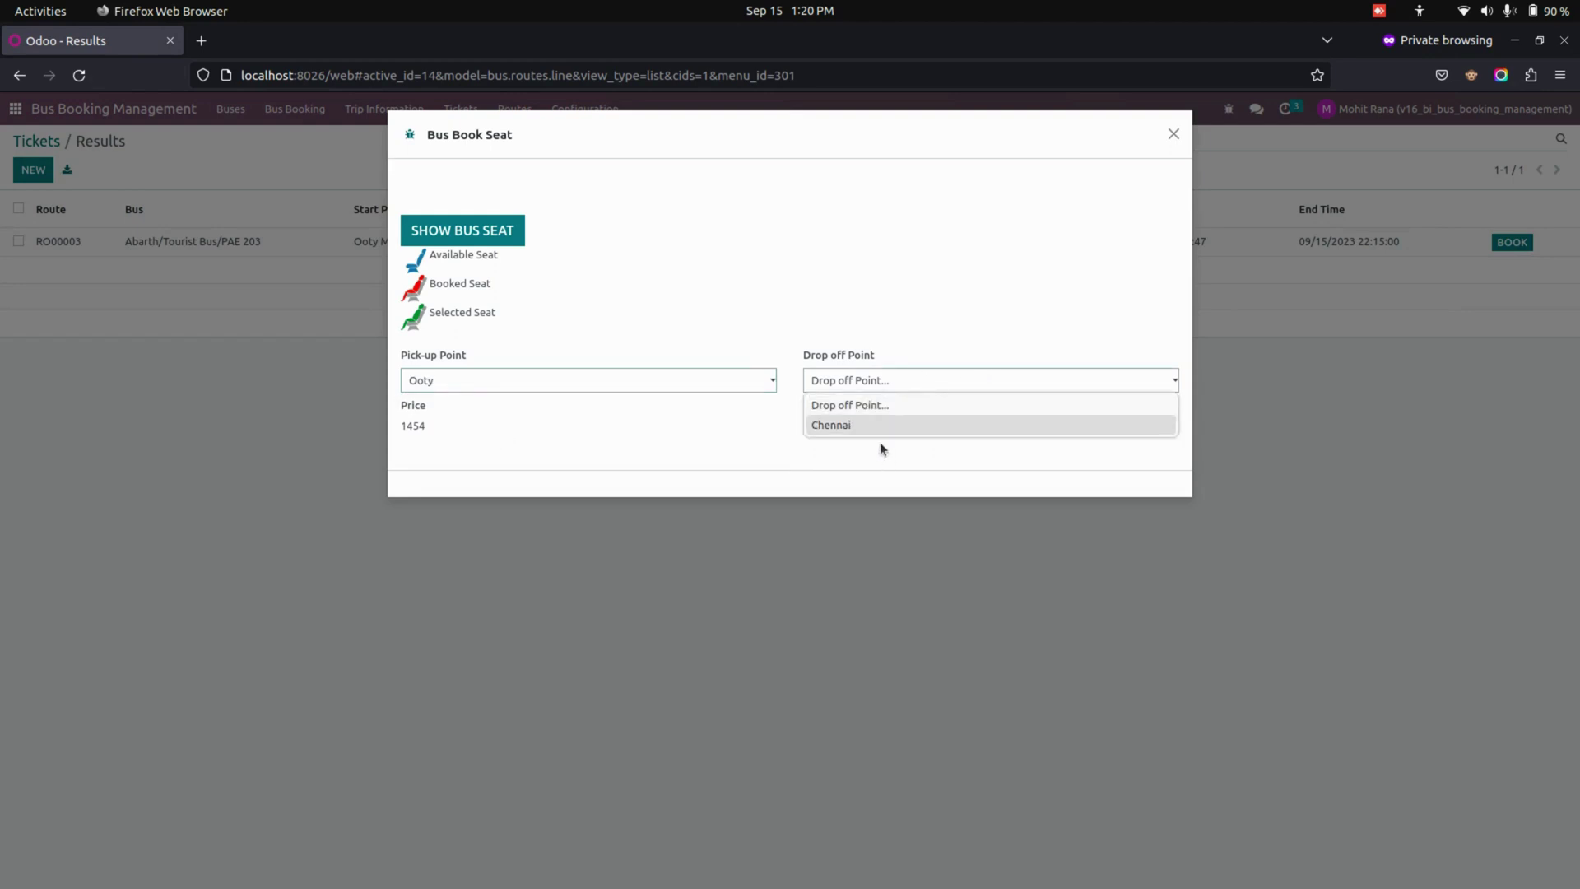
click(856, 426)
click(490, 238)
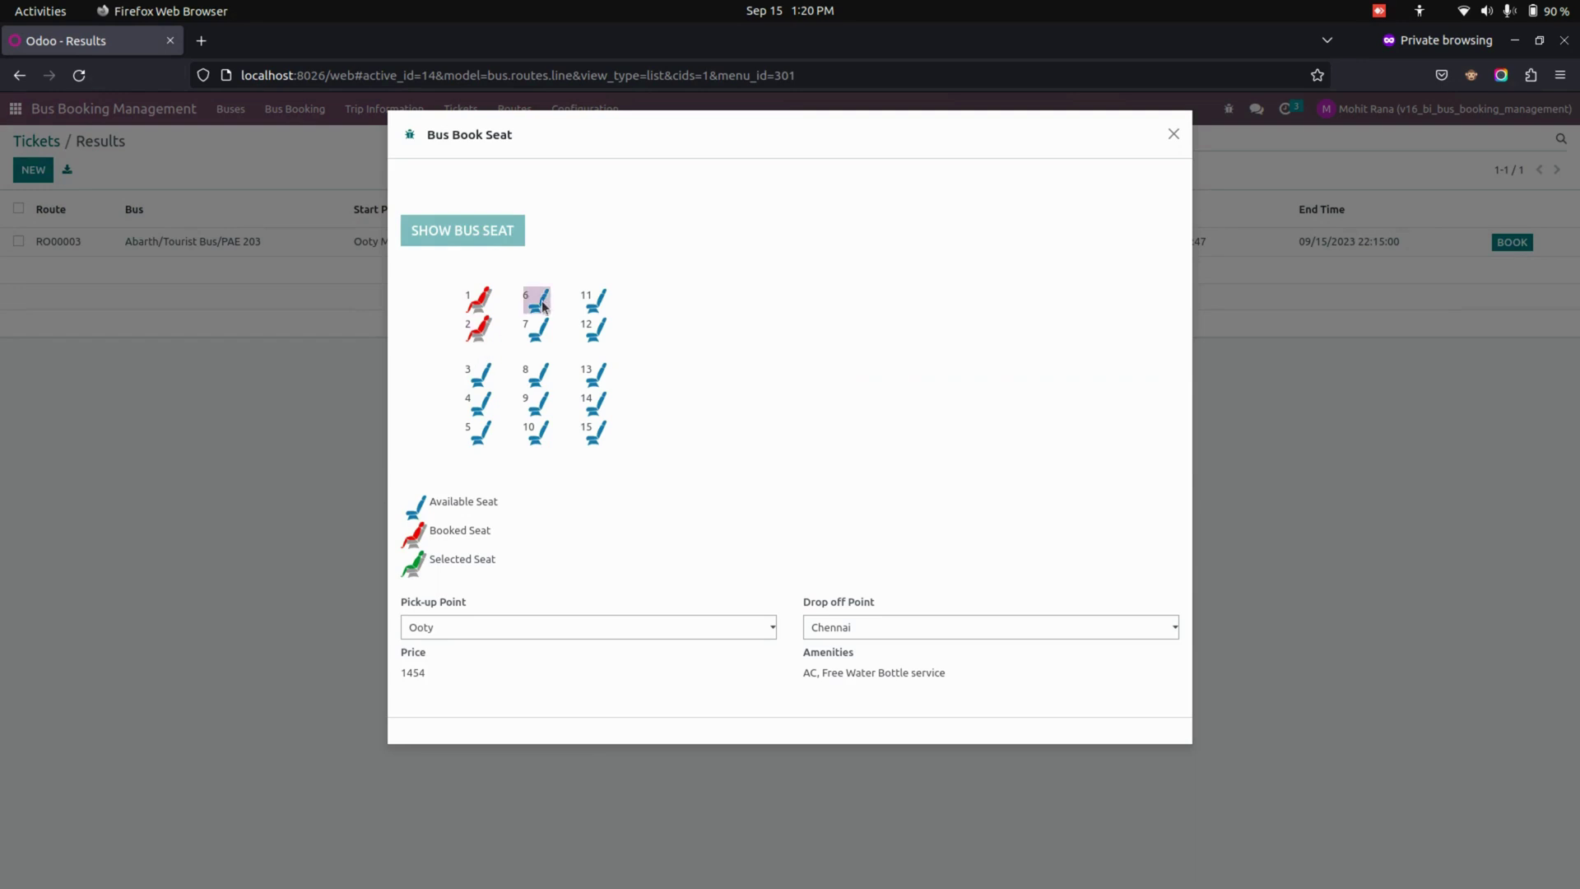
key(Escape)
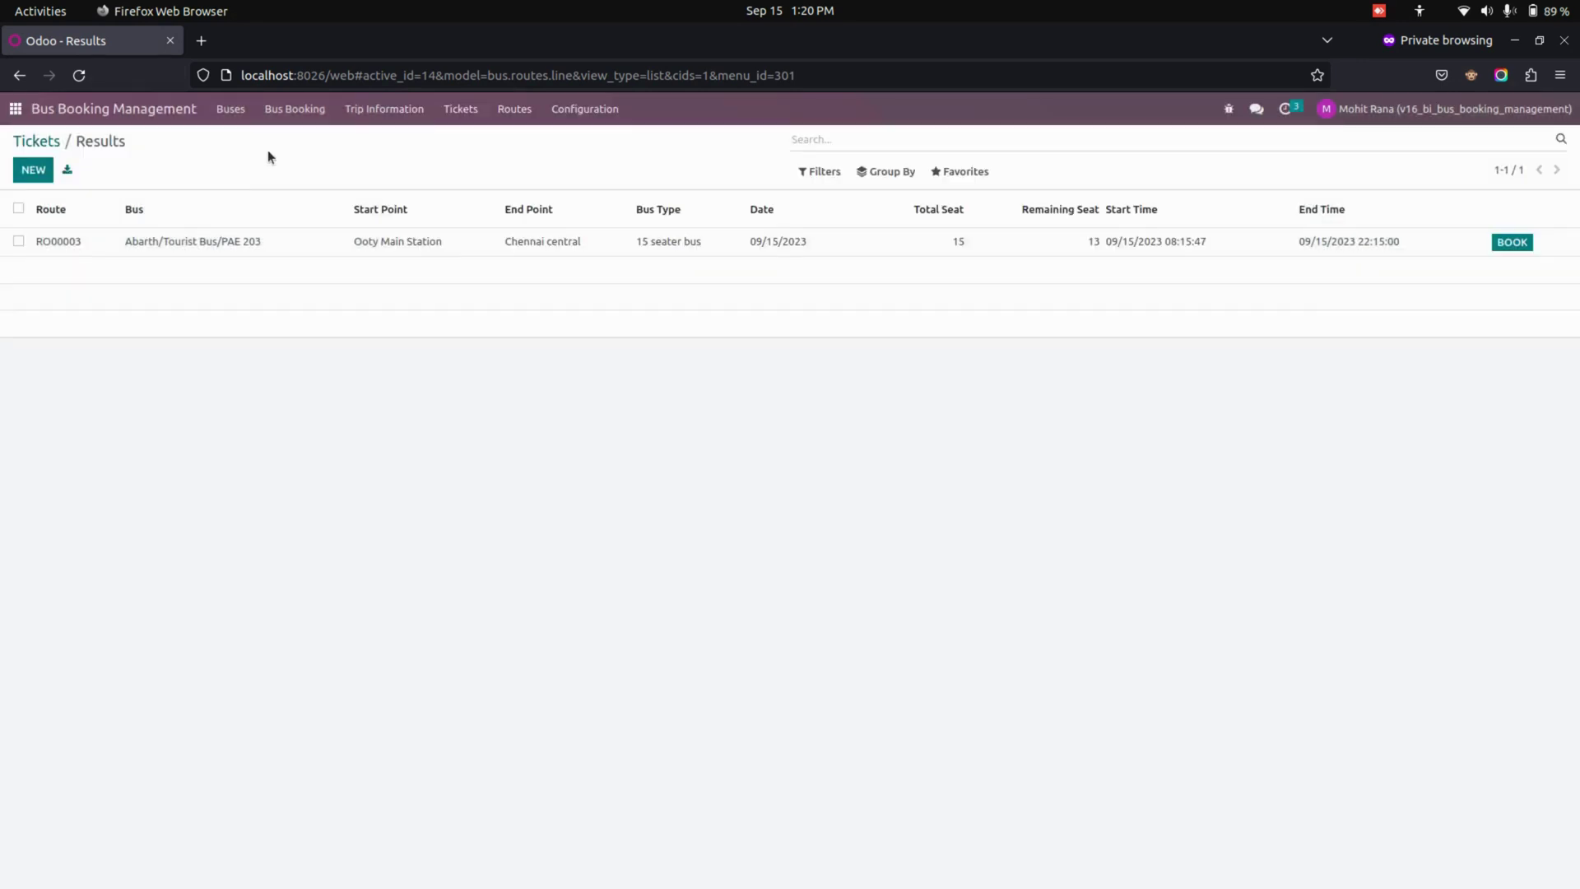
Check TI00003's seat totals (2 booked, 13 remaining), then return to the trip list
click(362, 121)
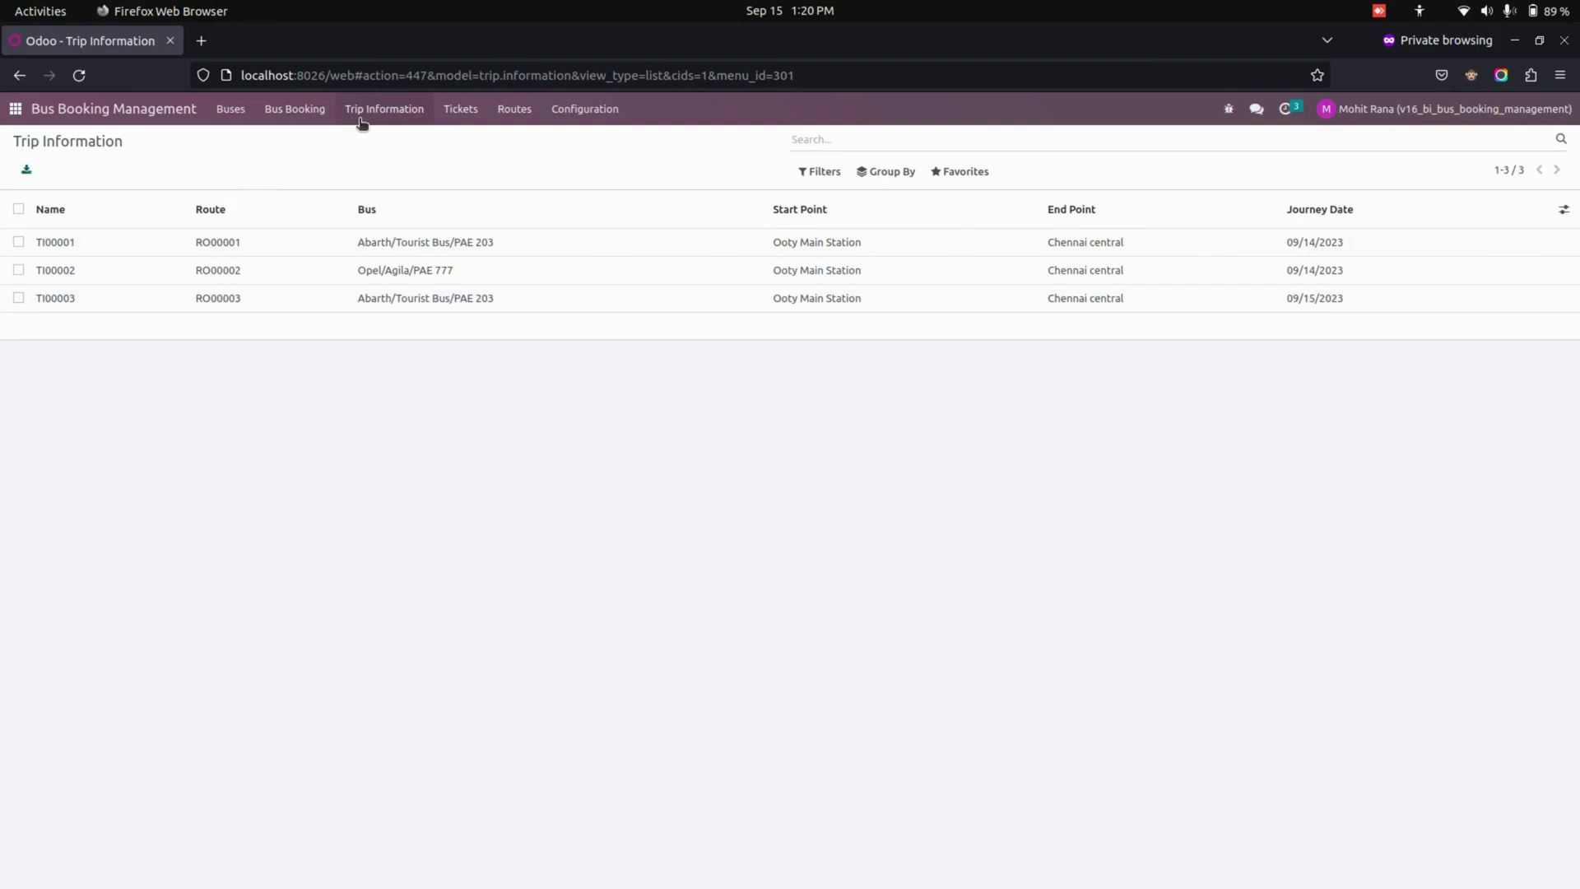
click(367, 296)
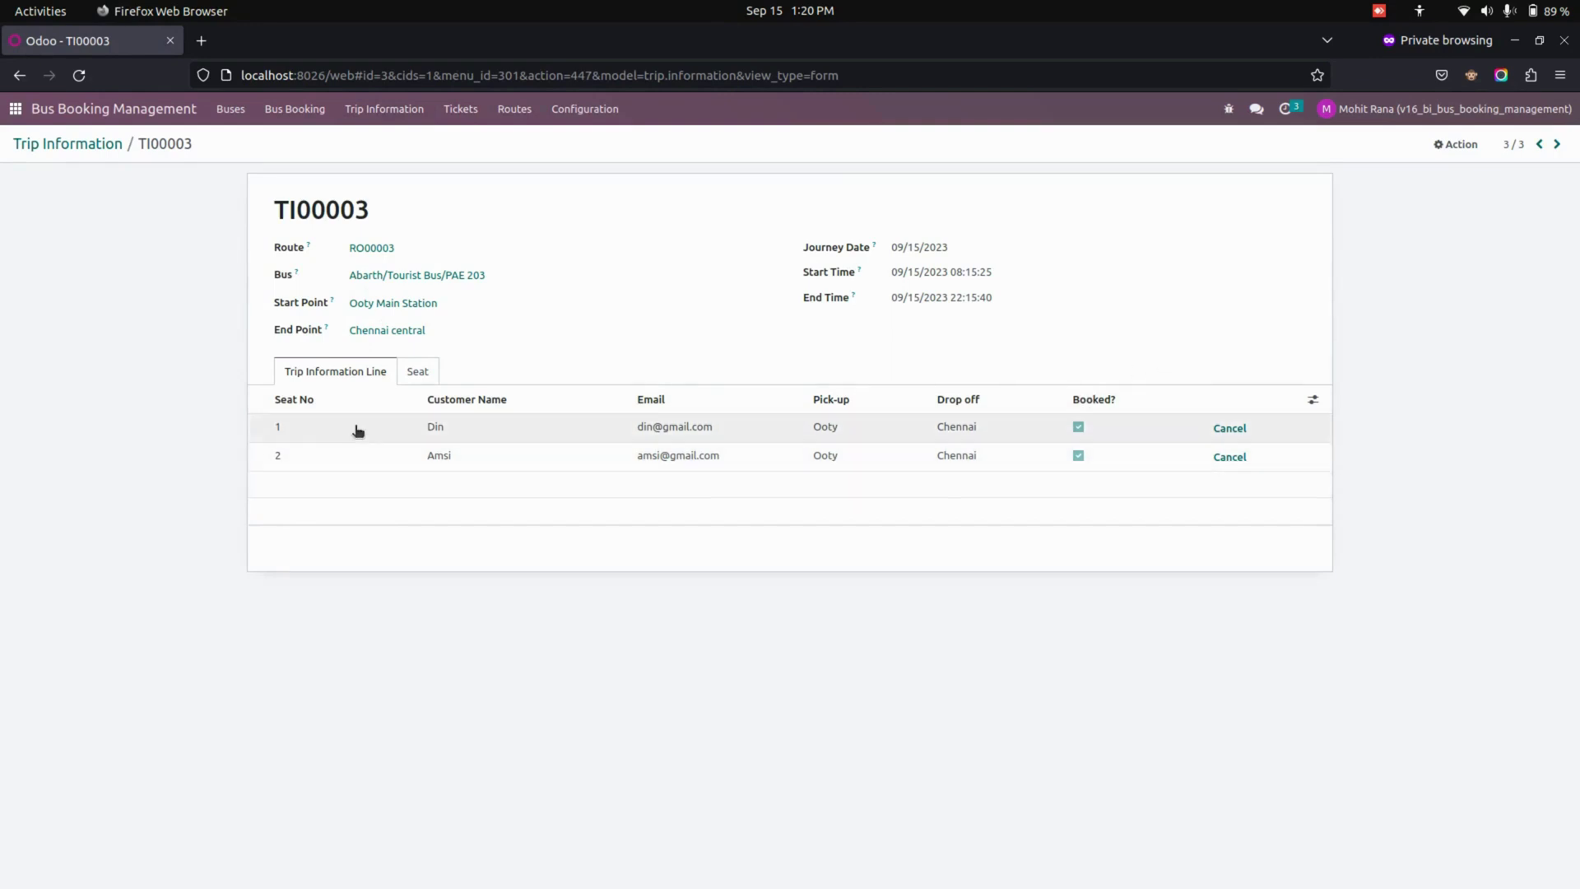
click(414, 373)
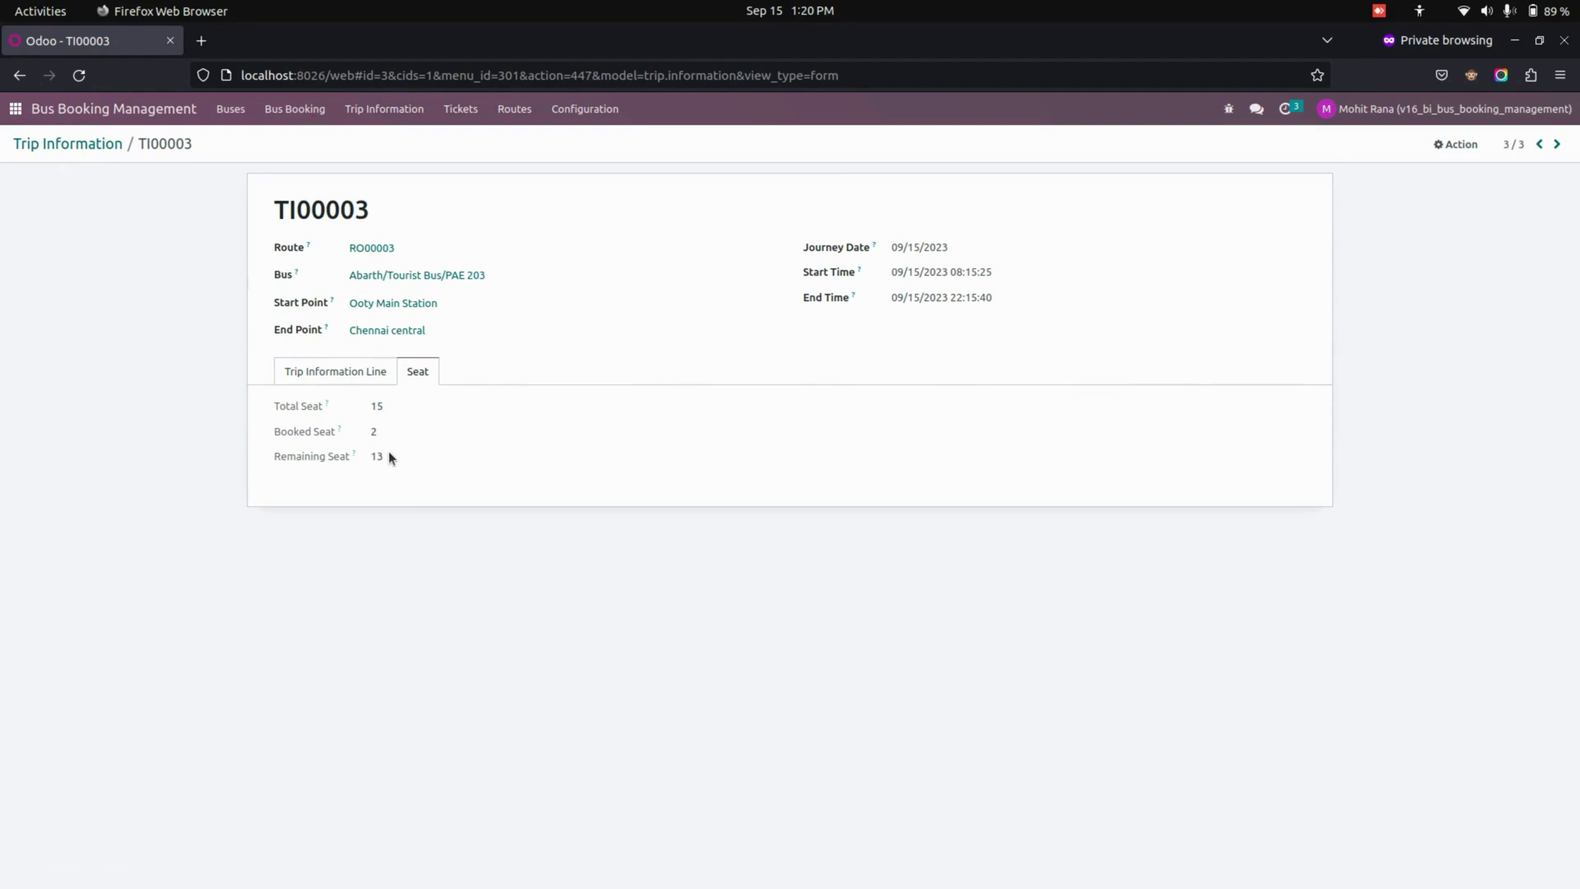
click(100, 150)
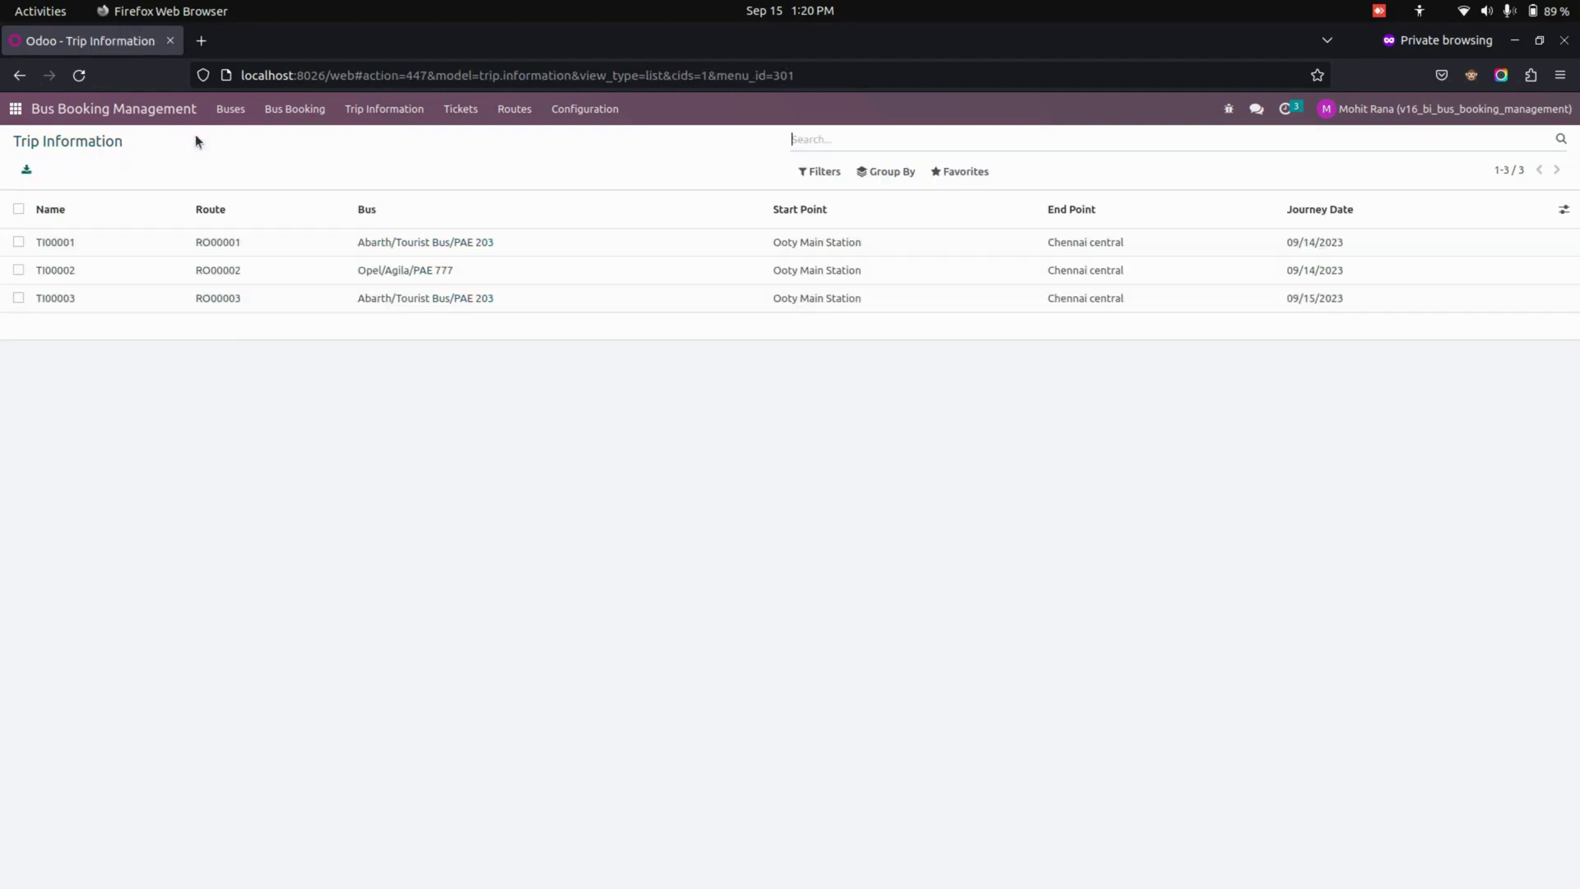
Open ticket order S00004 and review its lines, with seat 6 shown cancelled
click(468, 107)
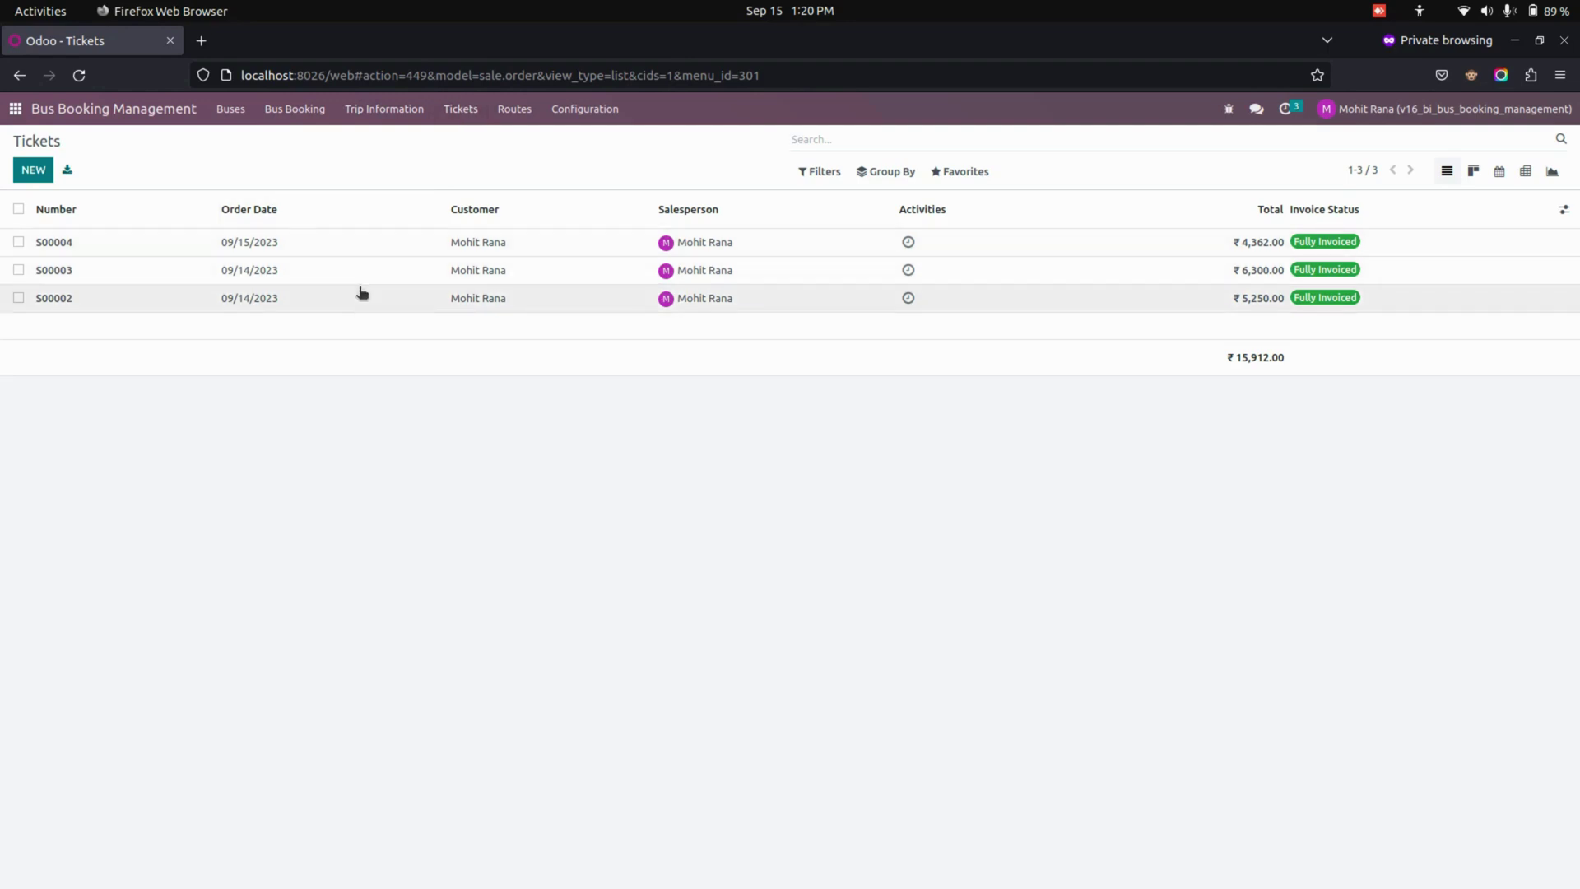
click(417, 245)
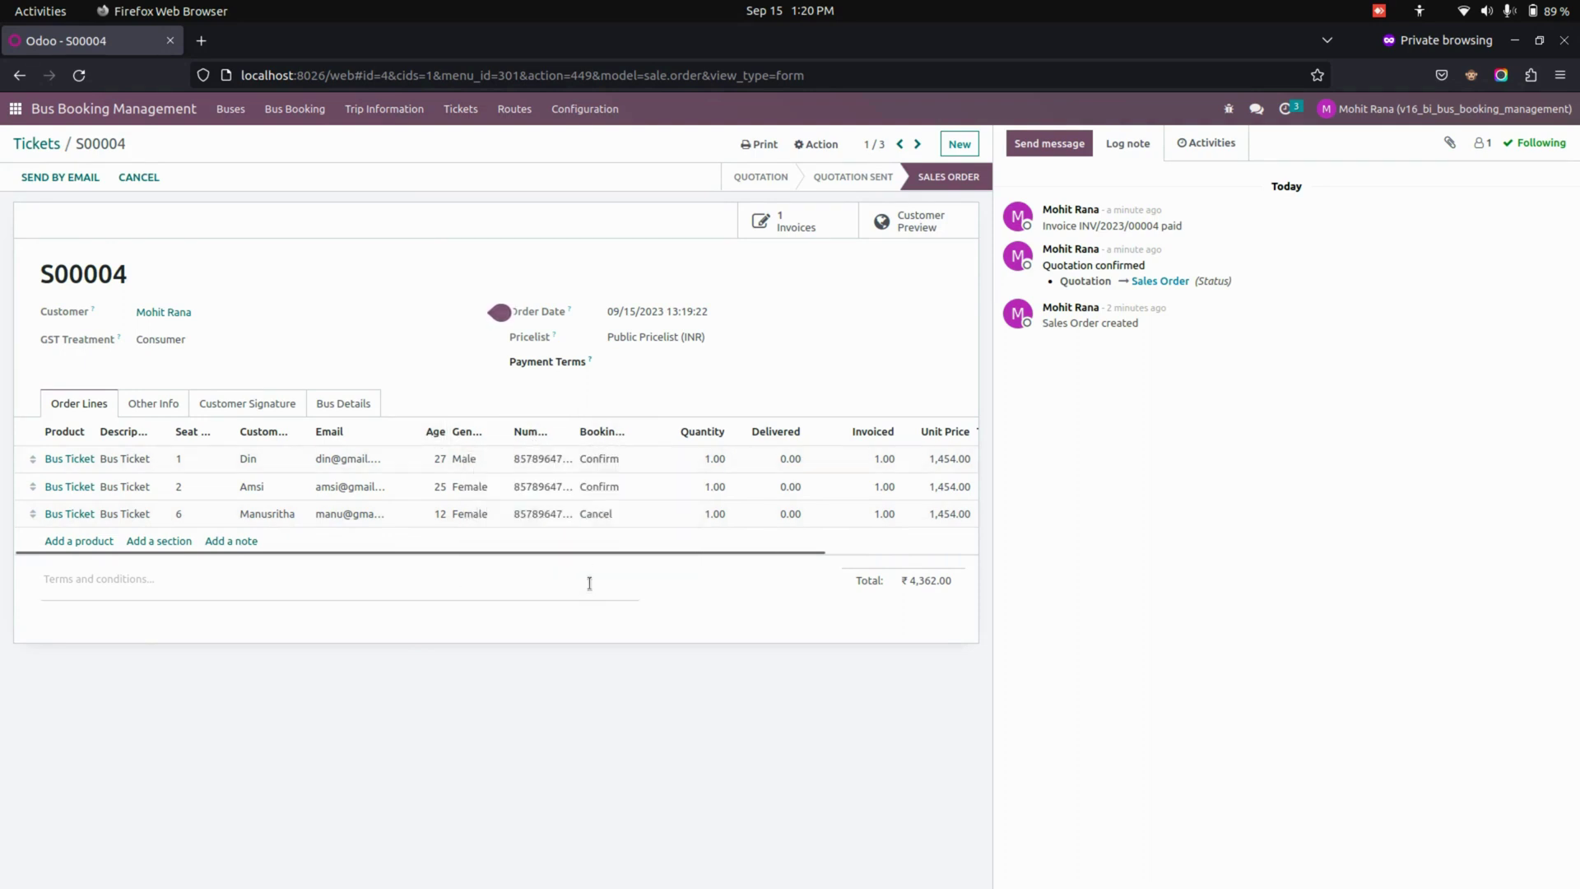
scroll(632, 543, right, 1)
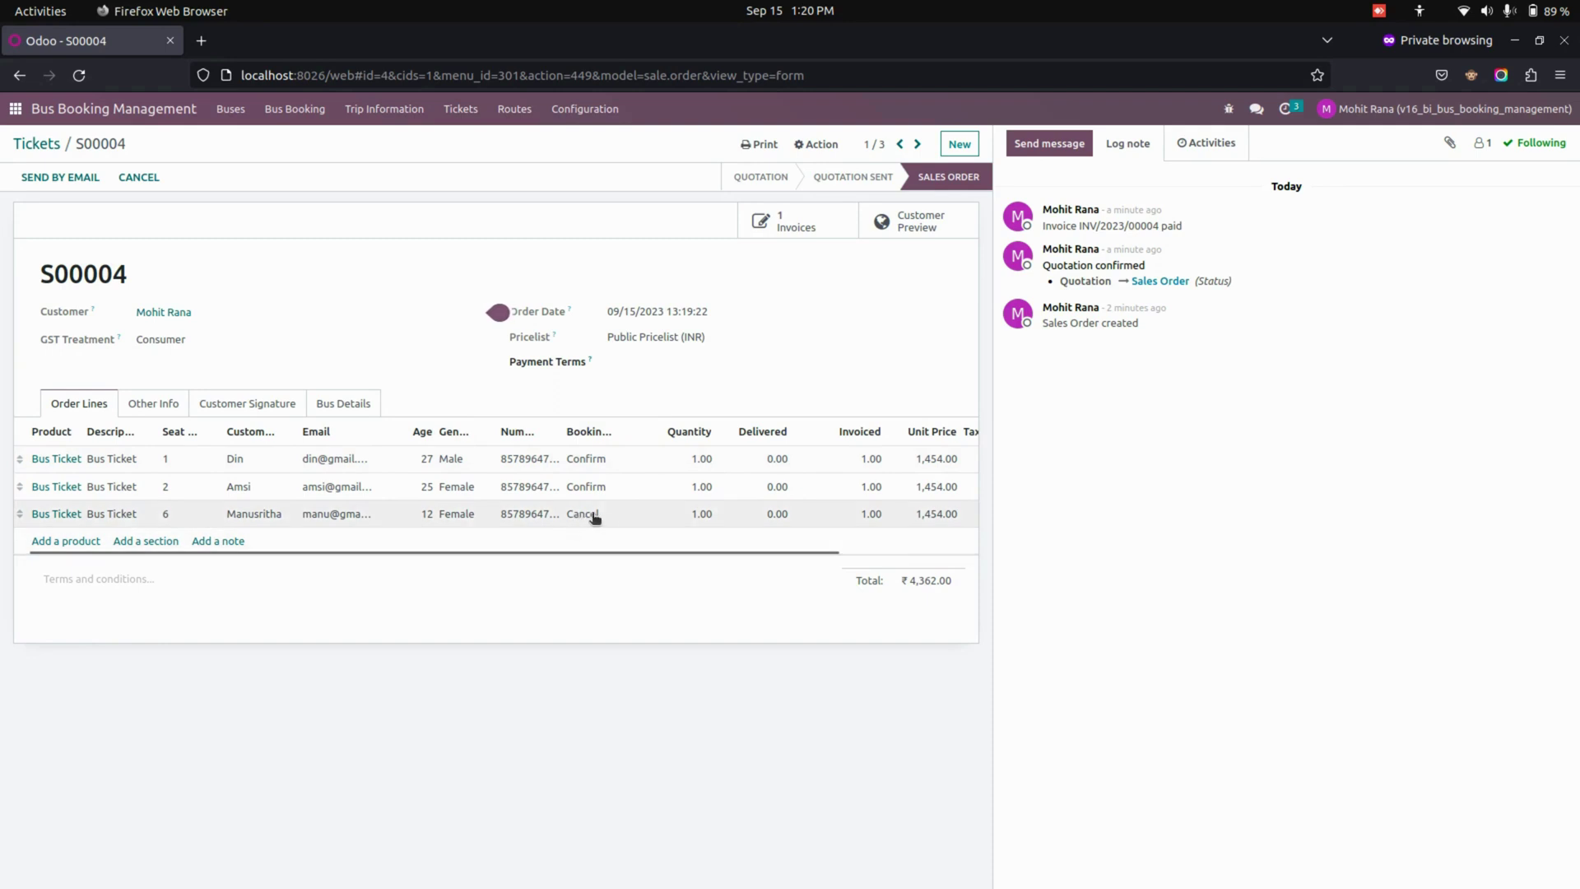